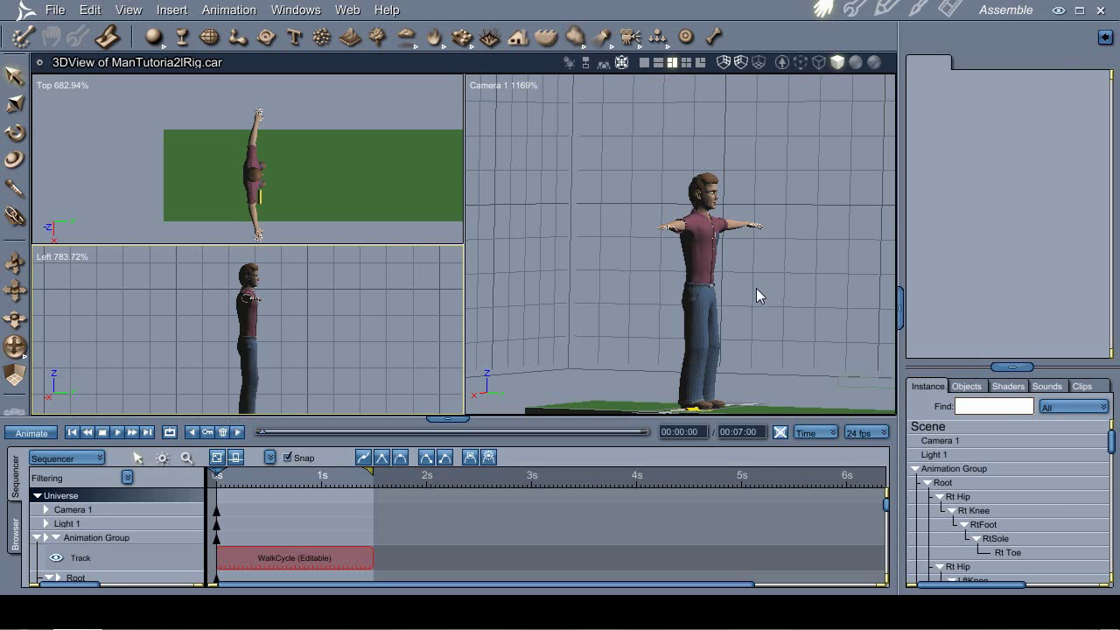
Show the Interface settings of the whole scene
left_click(942, 427)
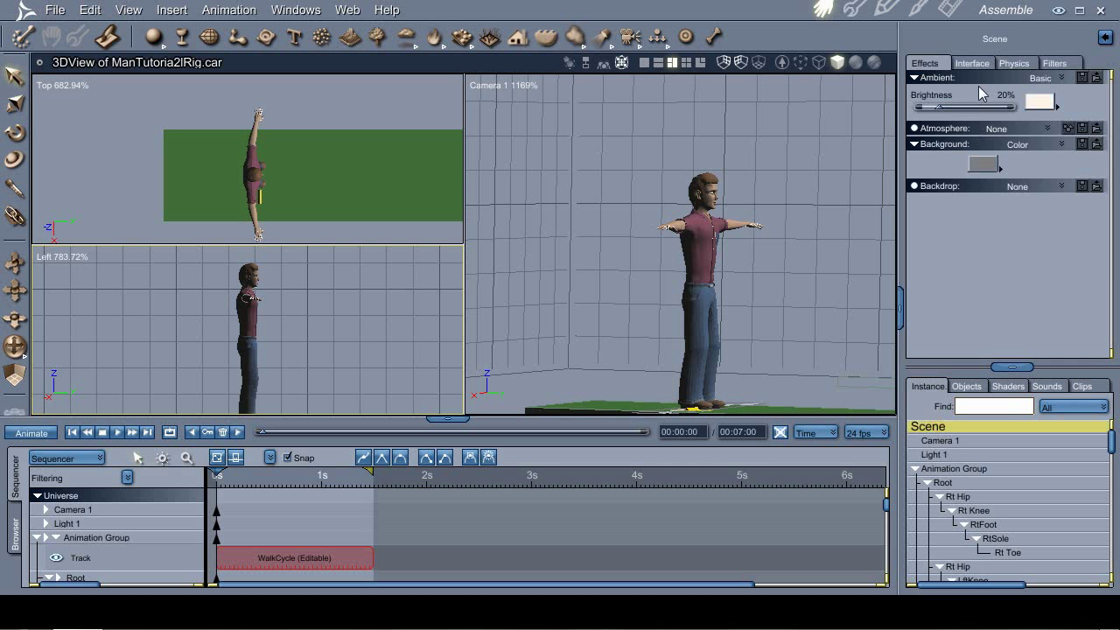
left_click(974, 63)
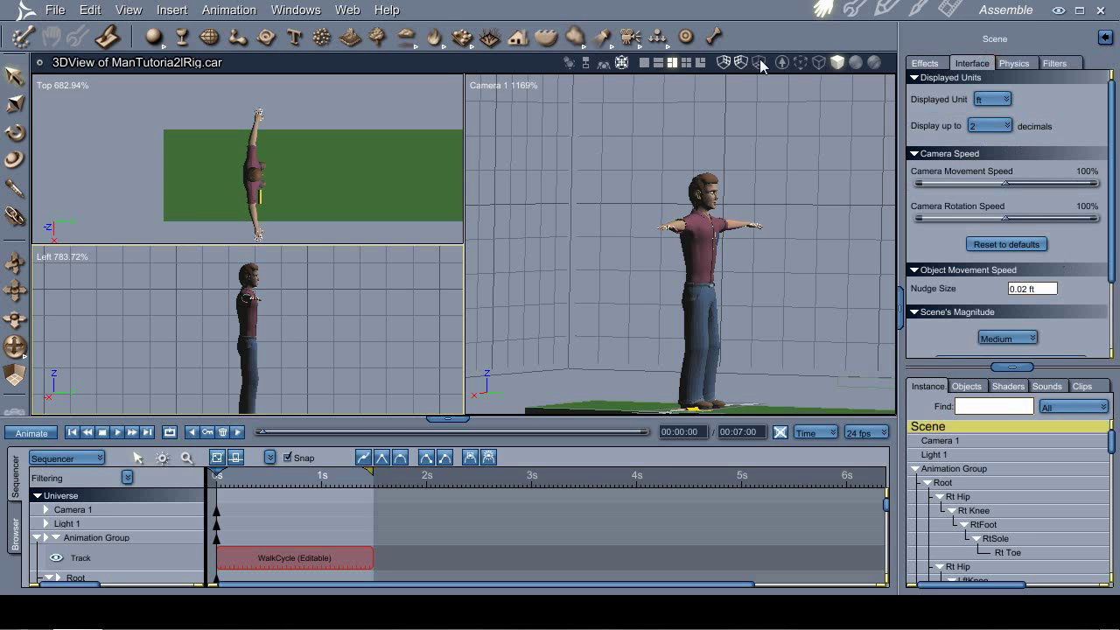
Open the WalkCycle clip on the Animation Group track for editing
left_click(316, 558)
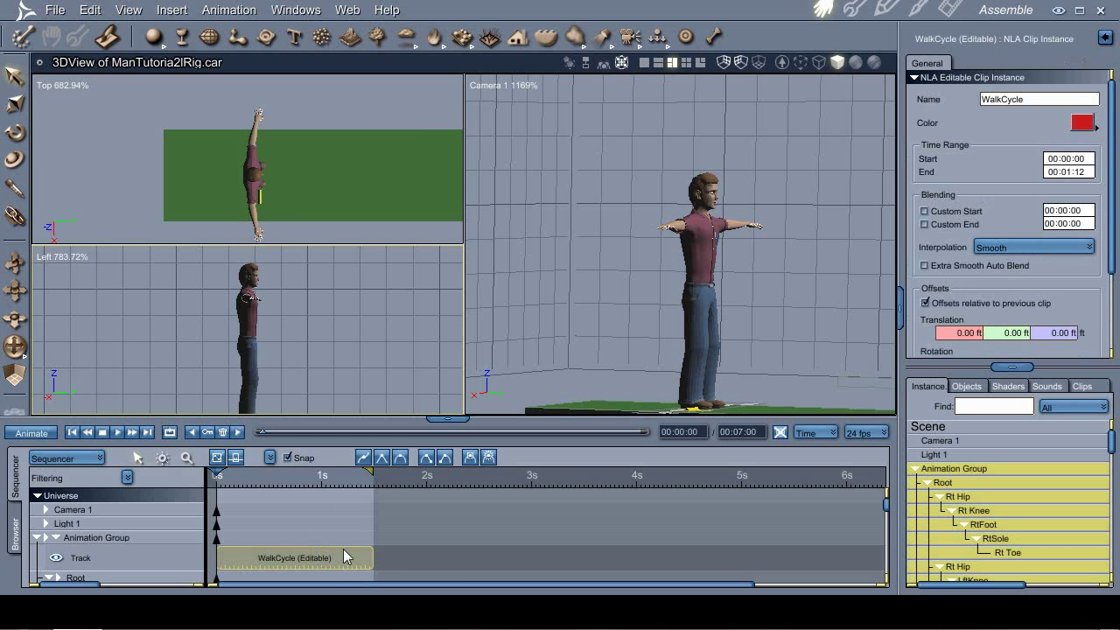
right_click(329, 559)
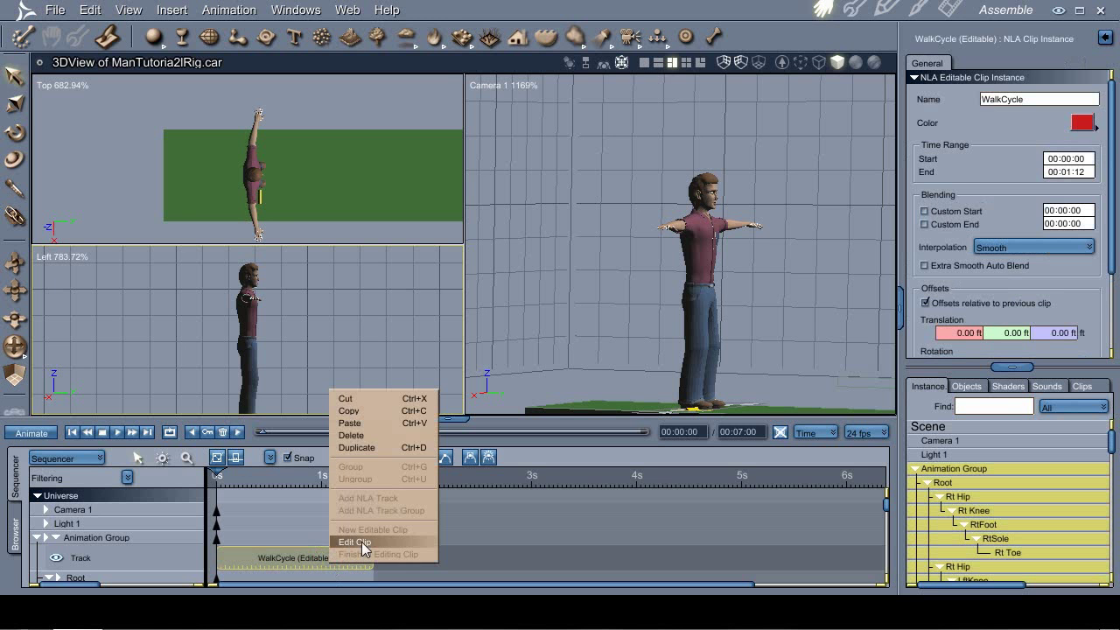
left_click(356, 543)
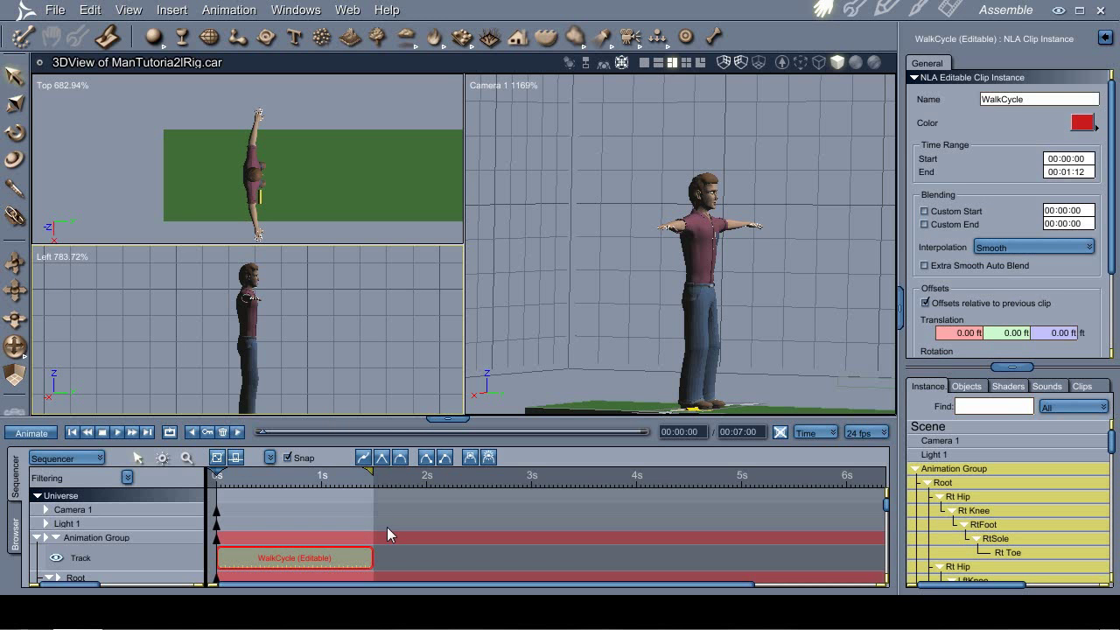
scroll(349, 541, "down", 1)
scroll(350, 536, "up", 1)
Switch the Camera 1 view to the Director's Camera and orbit it slightly around the character
left_click(506, 81)
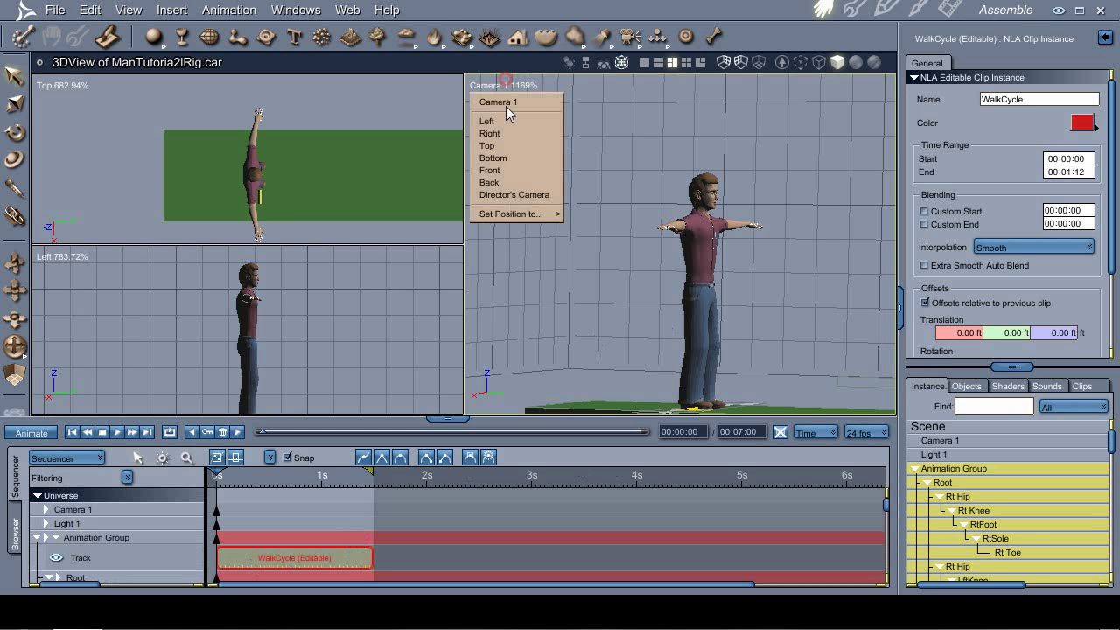
left_click(523, 194)
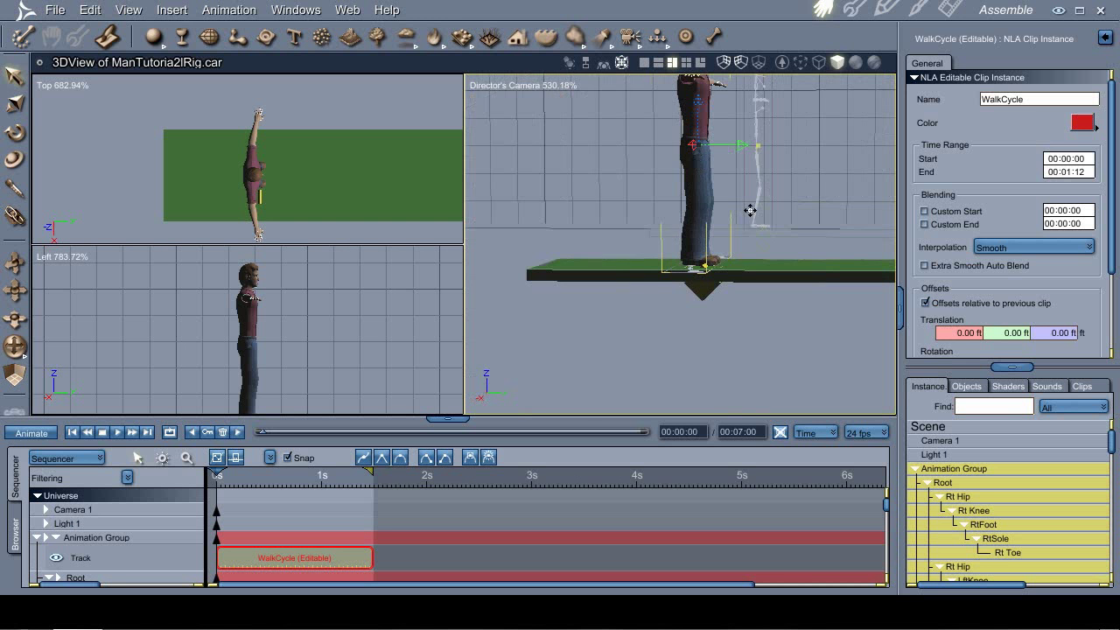
left_click_drag(750, 210, 749, 209)
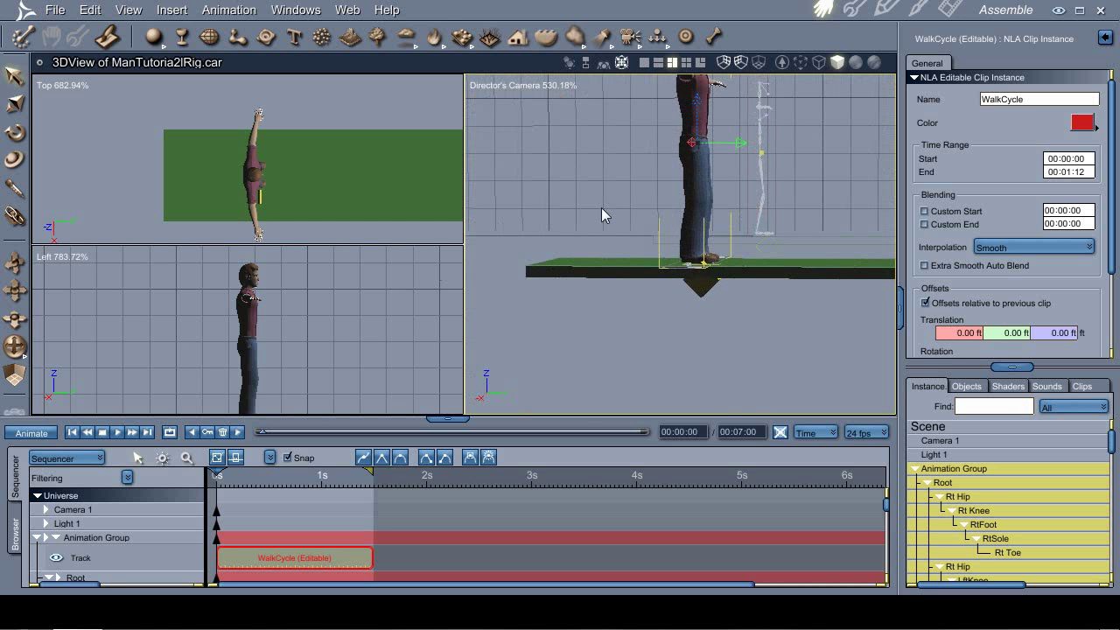
left_click_drag(663, 213, 640, 213)
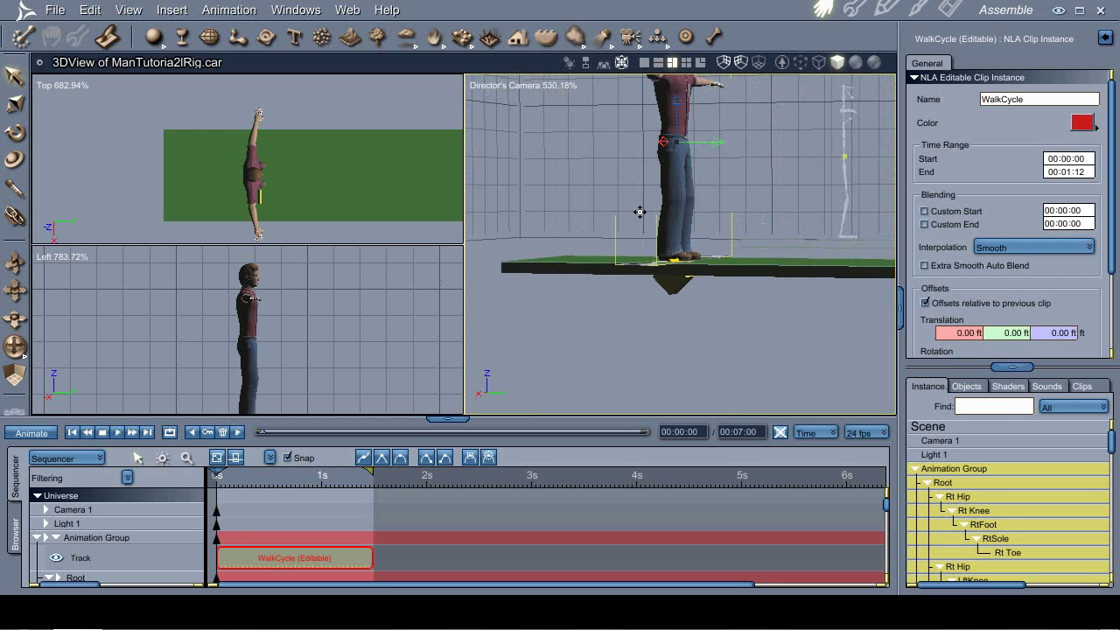
Change the Top view to Front and frame the character's legs in it
left_click(80, 81)
left_click(79, 83)
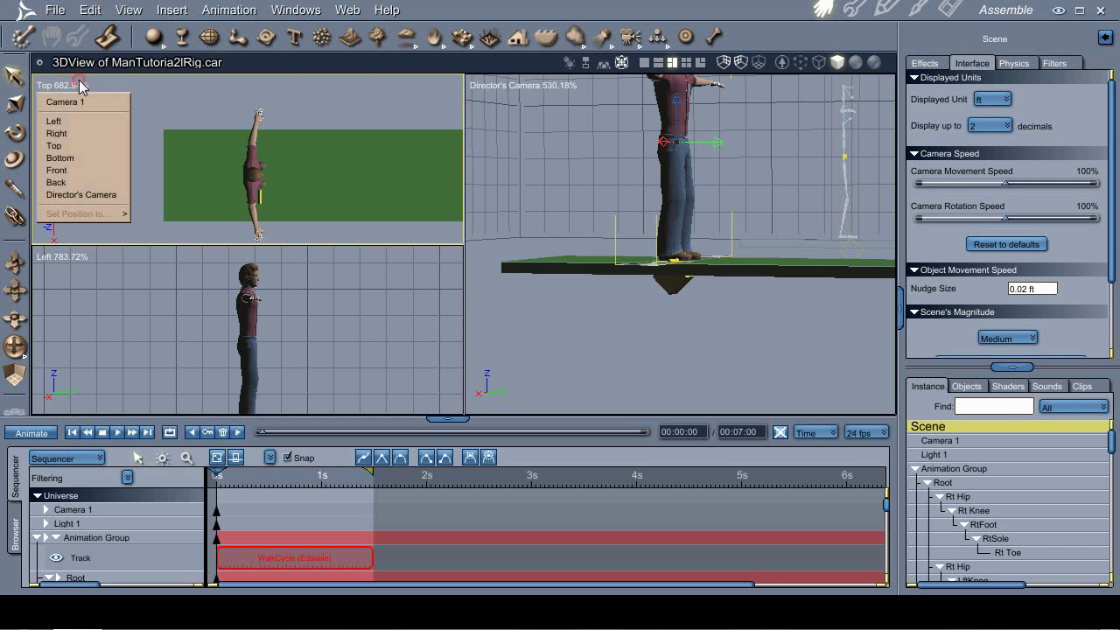
left_click(57, 170)
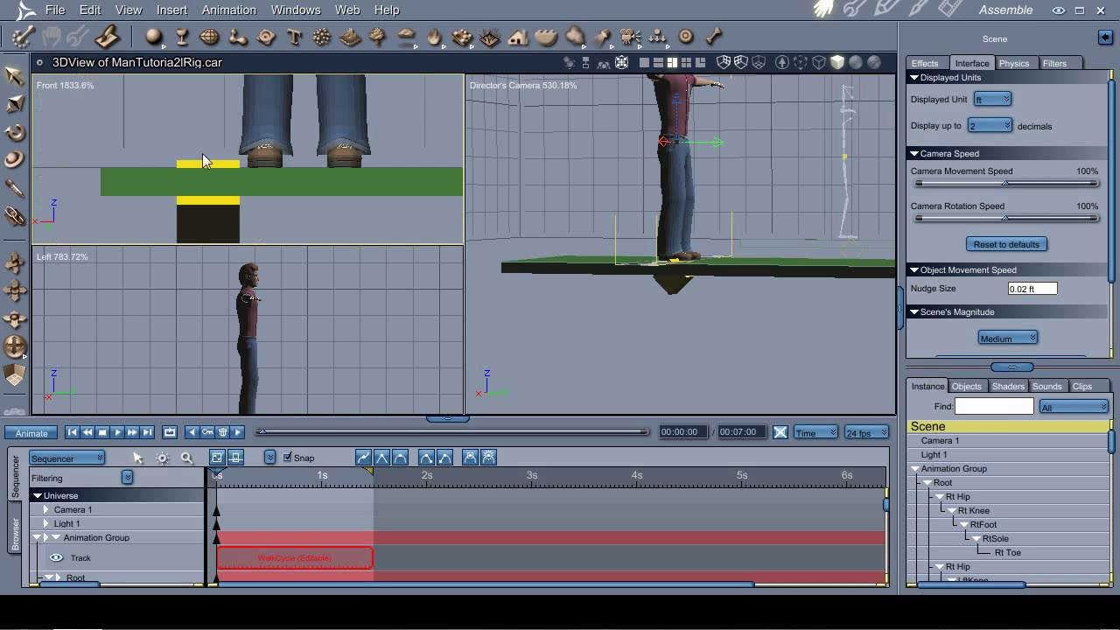
left_click(314, 124, "ctrl+alt")
left_click_drag(245, 102, 188, 187, "ctrl")
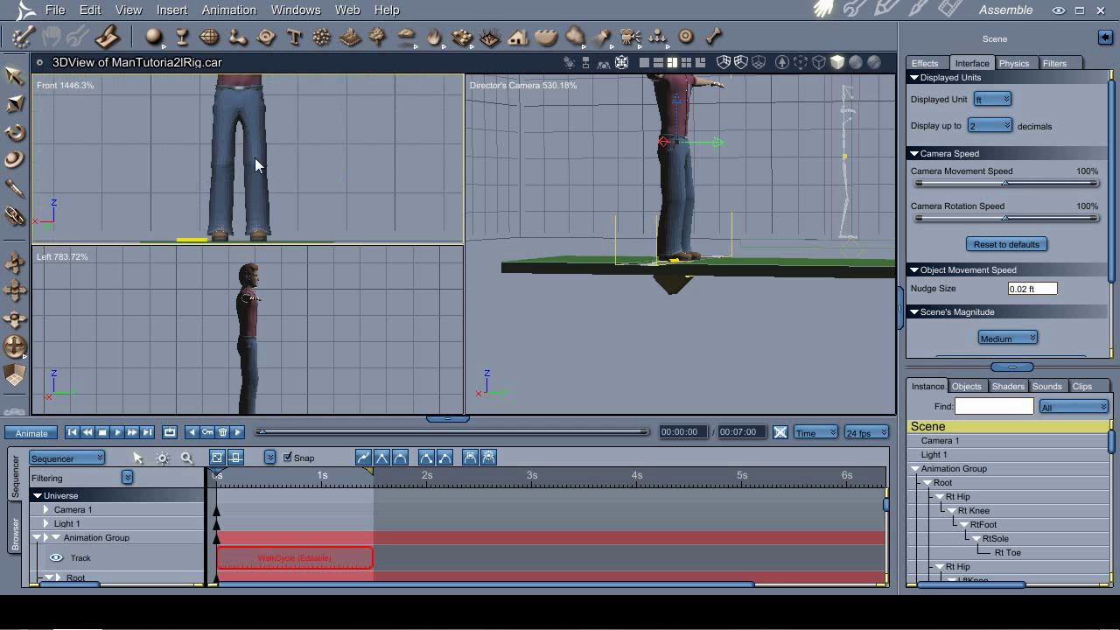
Rotate the character's left leg backward at its hip bone to form the trailing leg of the stride
left_click(258, 141)
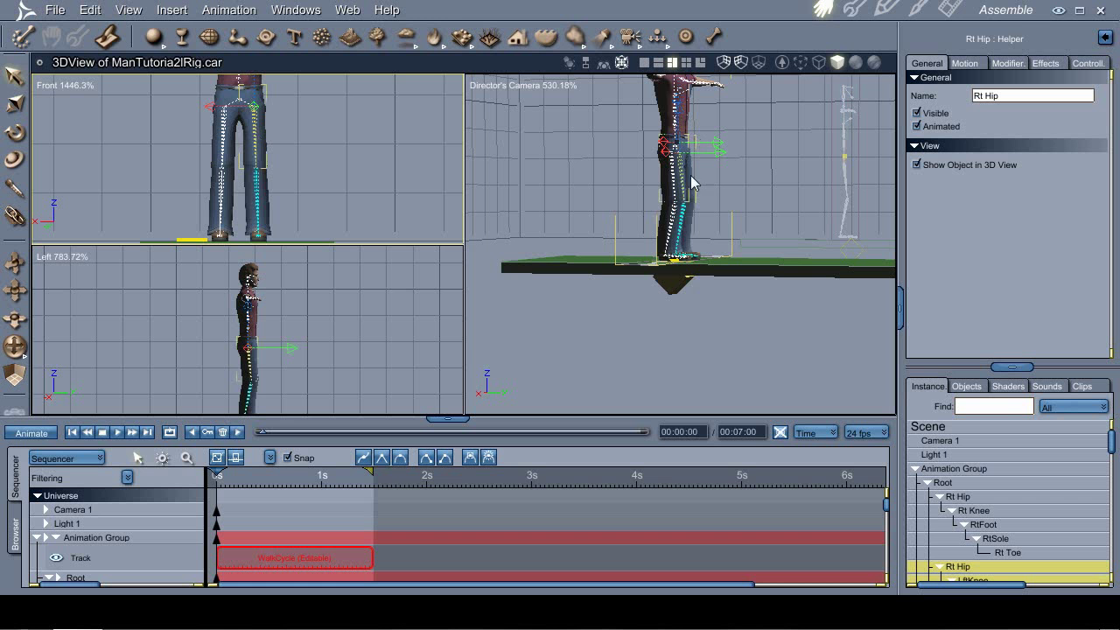
left_click_drag(273, 360, 196, 391)
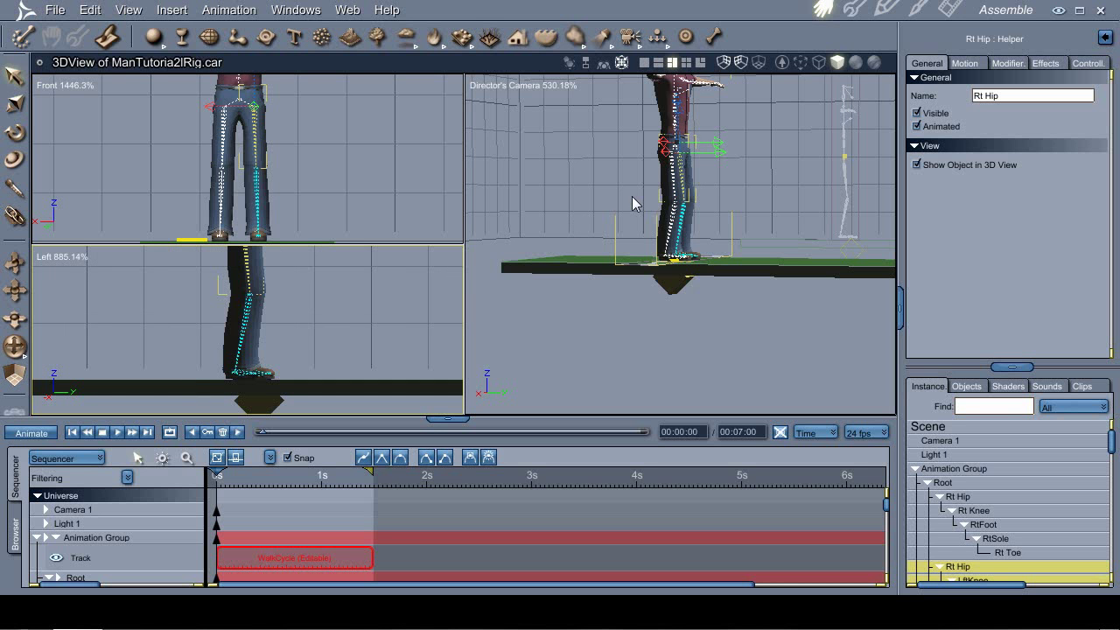
left_click(694, 182)
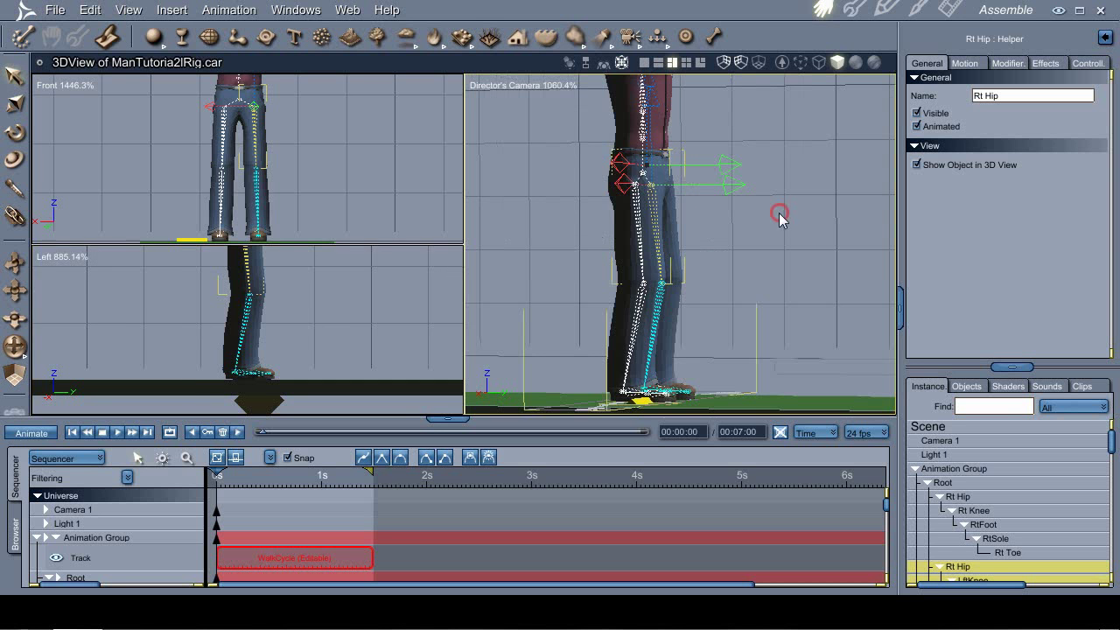
left_click(780, 213)
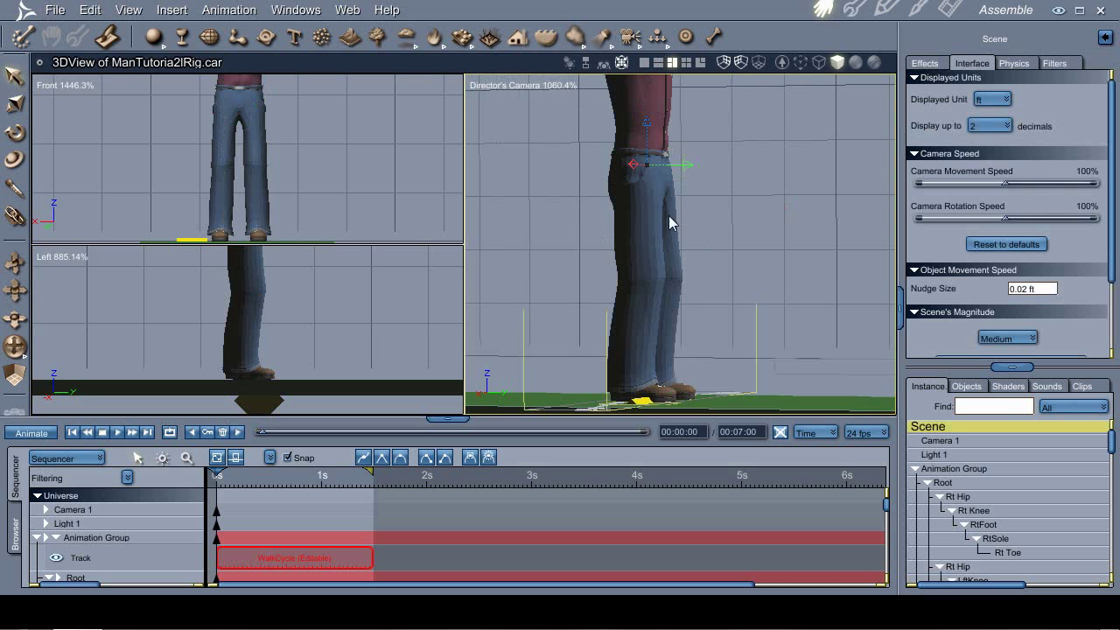
left_click(254, 136)
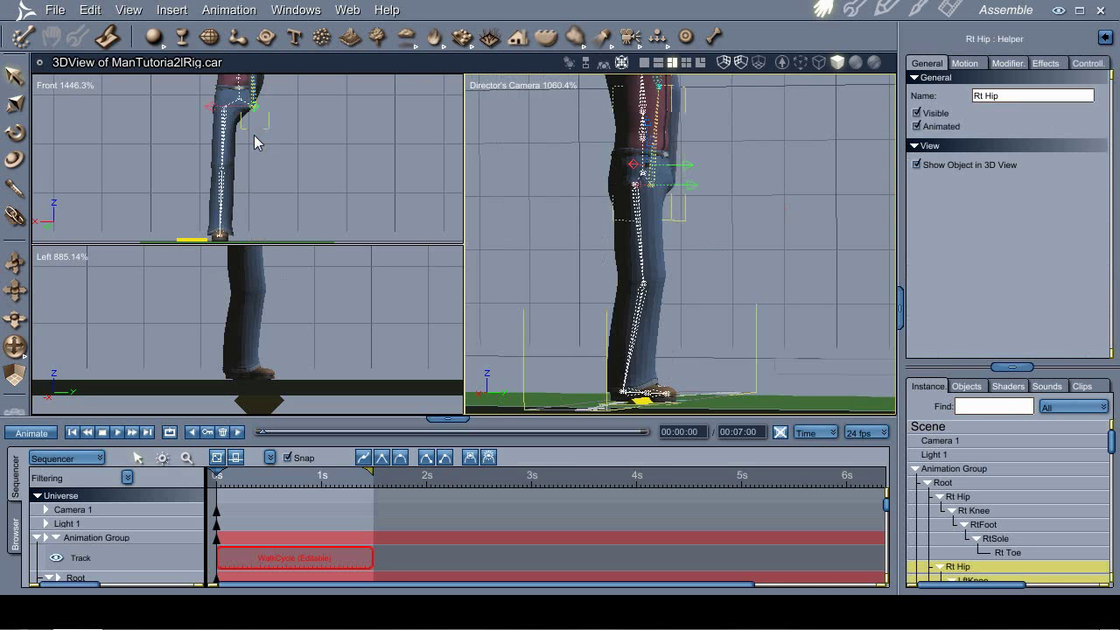
key("r")
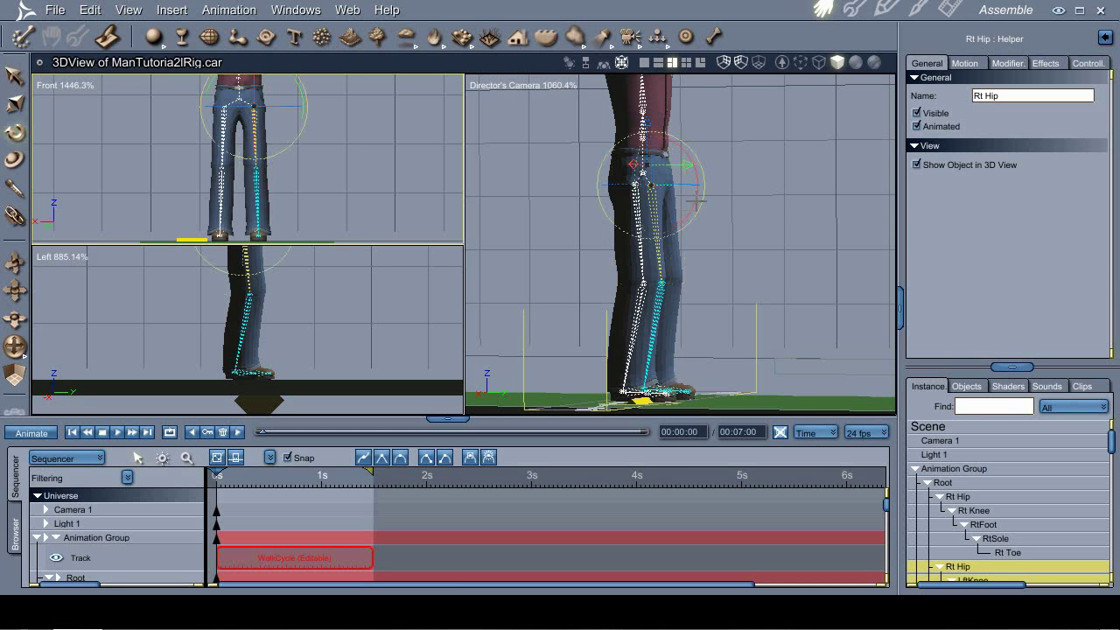
left_click_drag(696, 201, 699, 240)
key("t")
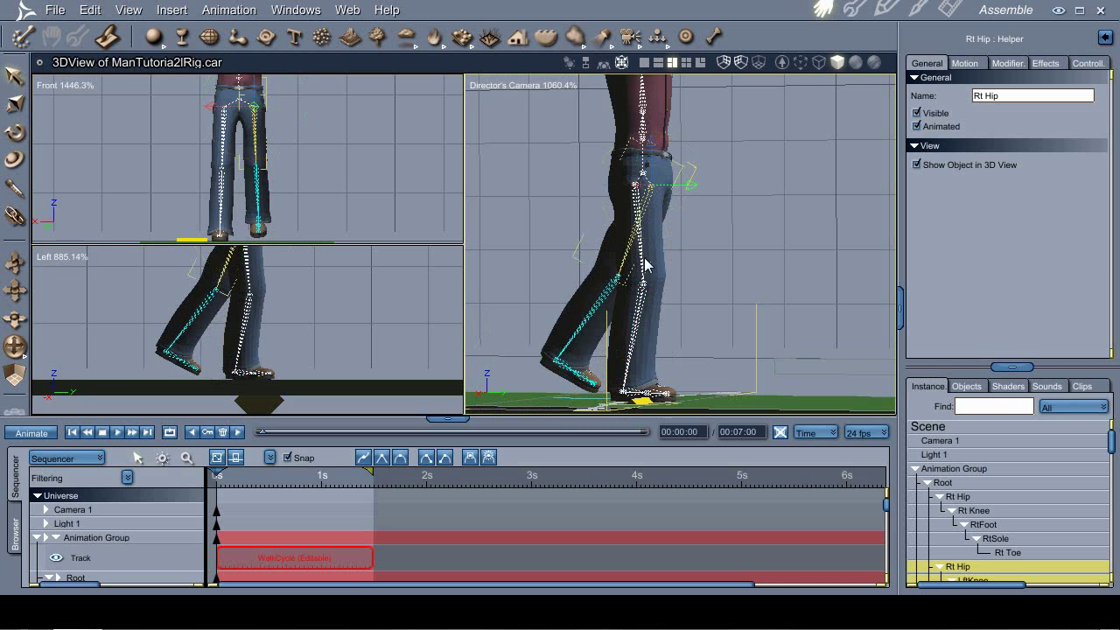
Rotate the character's right leg forward at its hip bone to form the leading leg of the stride
left_click(642, 261)
left_click(652, 267)
key("r")
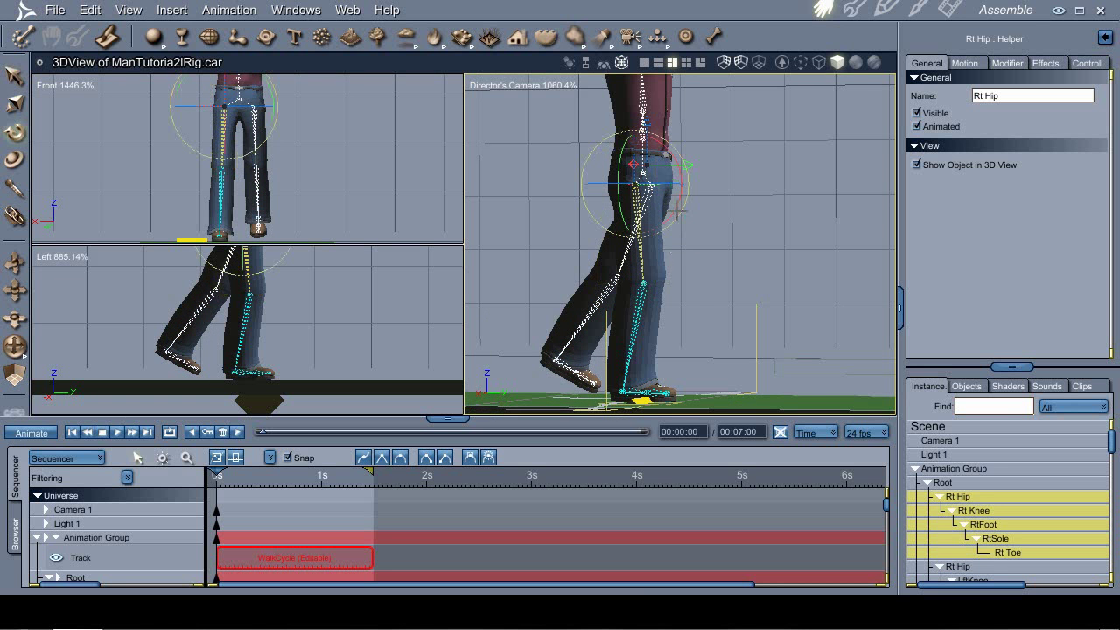
left_click_drag(689, 193, 702, 191)
key("c")
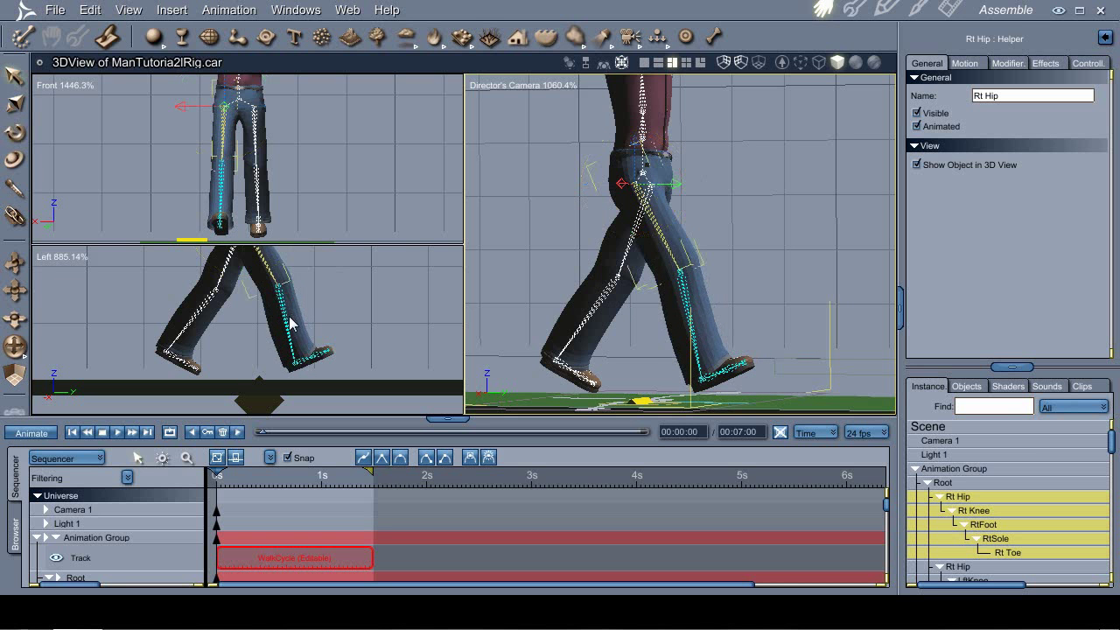
Rotate the LftSole bone upward so the front of the trailing foot lies level with the ground
left_click_drag(249, 334, 257, 377)
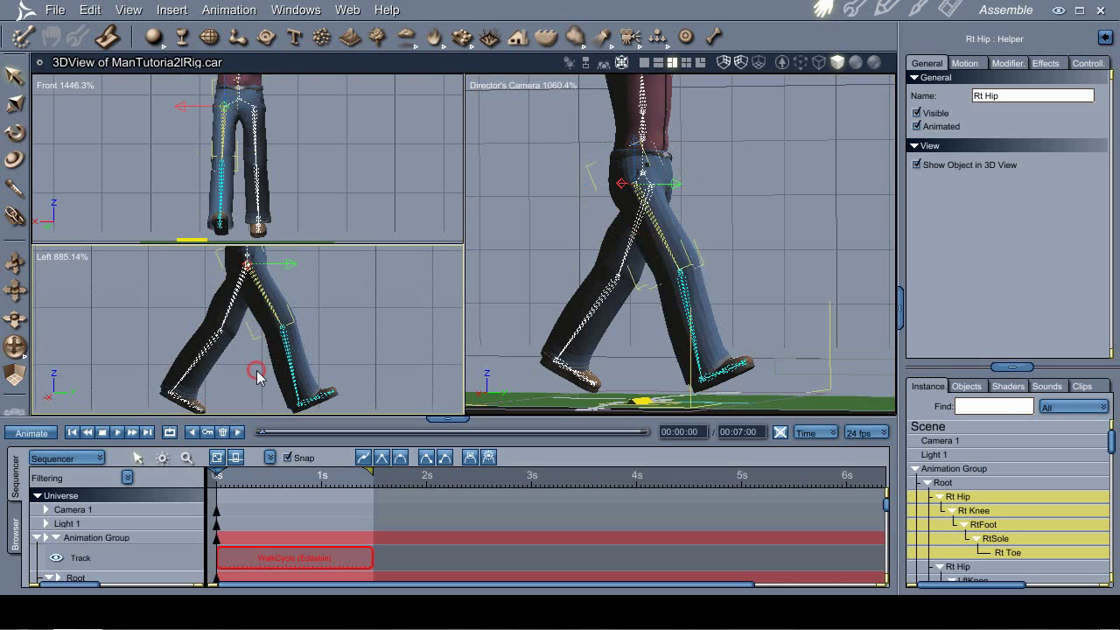
left_click_drag(340, 342, 112, 445)
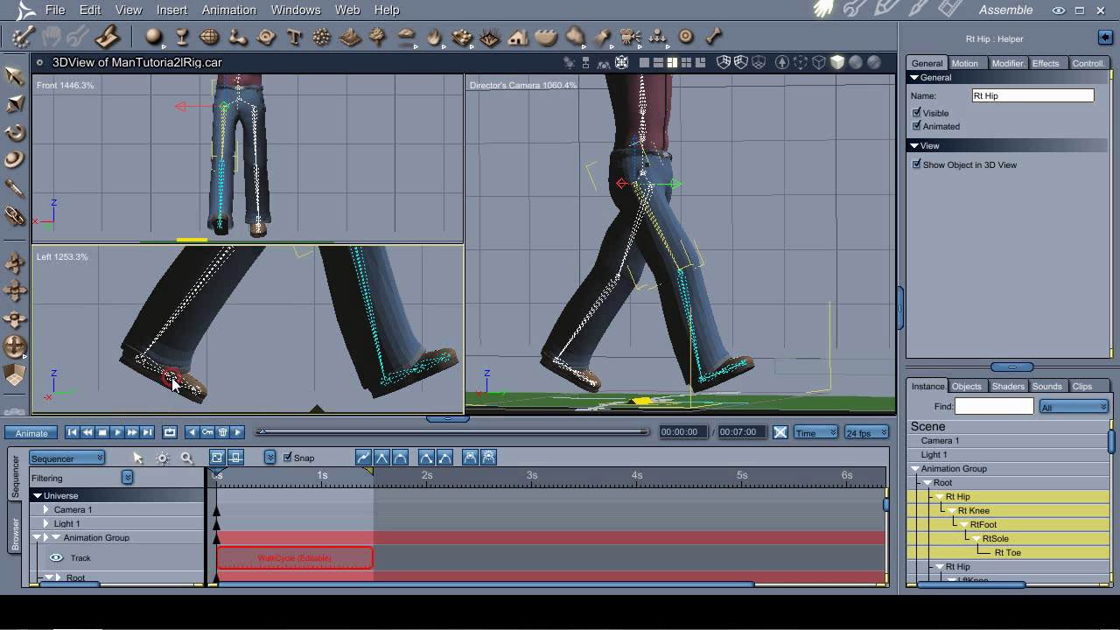
left_click(173, 383)
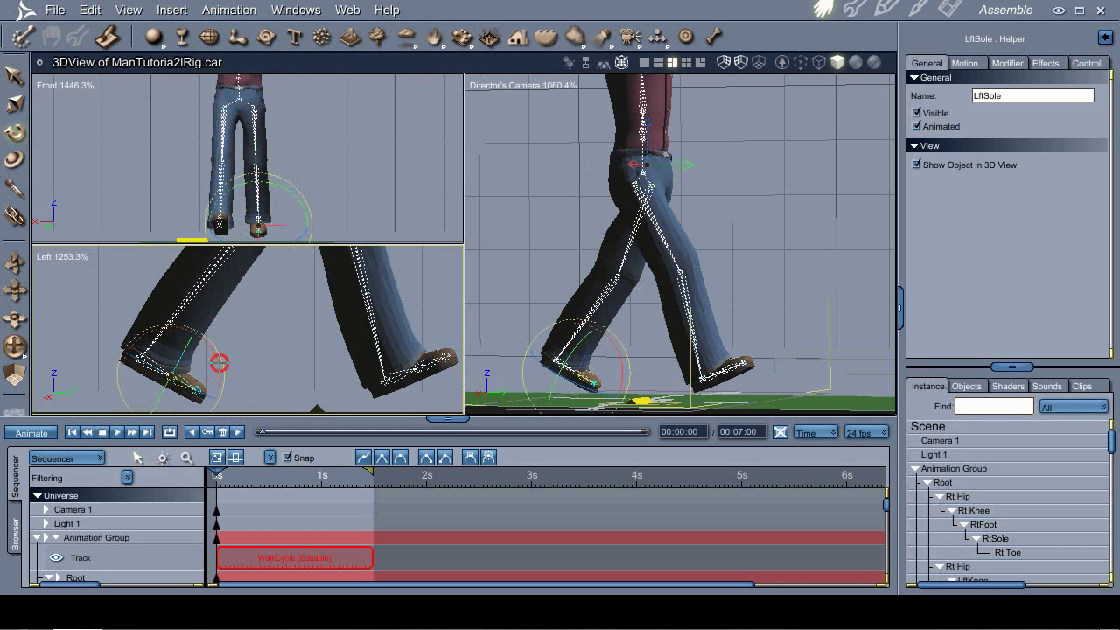
left_click_drag(220, 363, 206, 328)
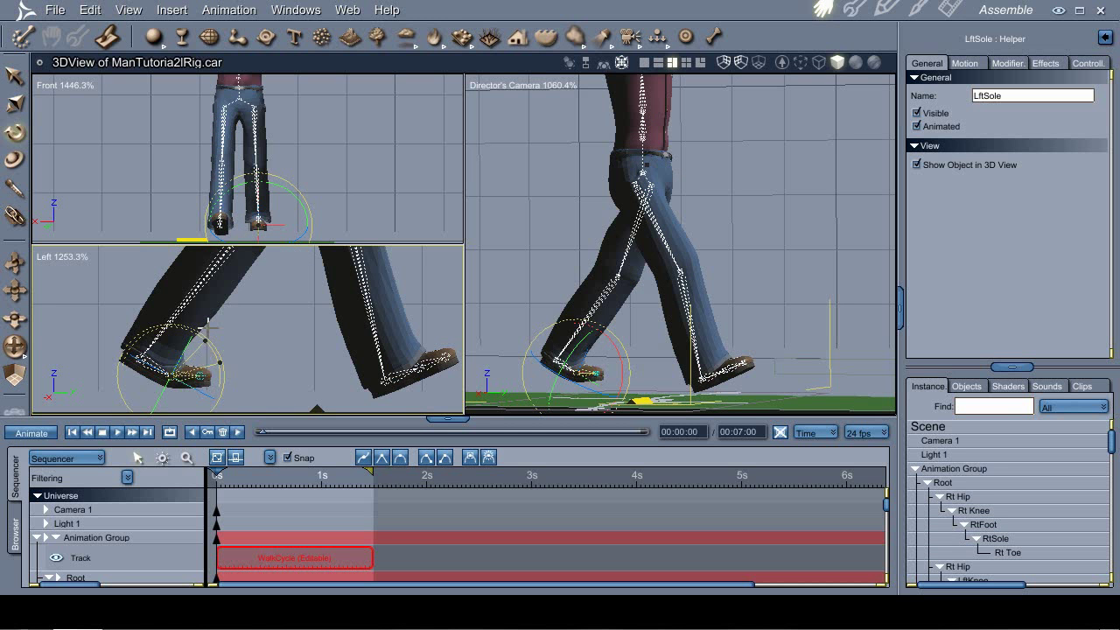
key("t")
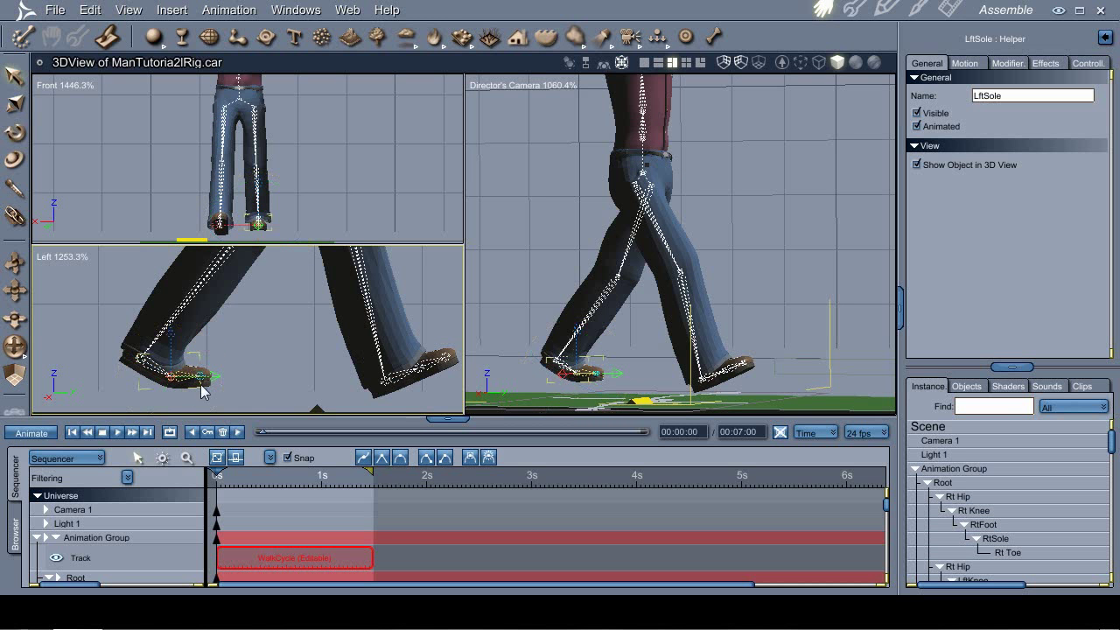
Rotate the Rt Knee bone forward to straighten the leading leg
left_click_drag(230, 362, 195, 386)
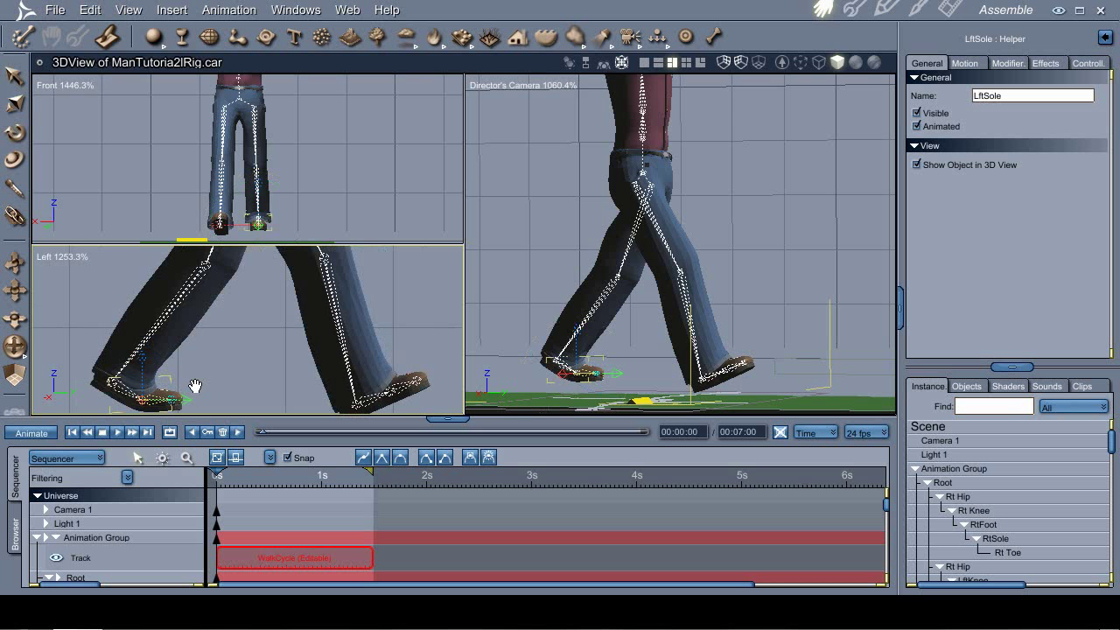
left_click(340, 318)
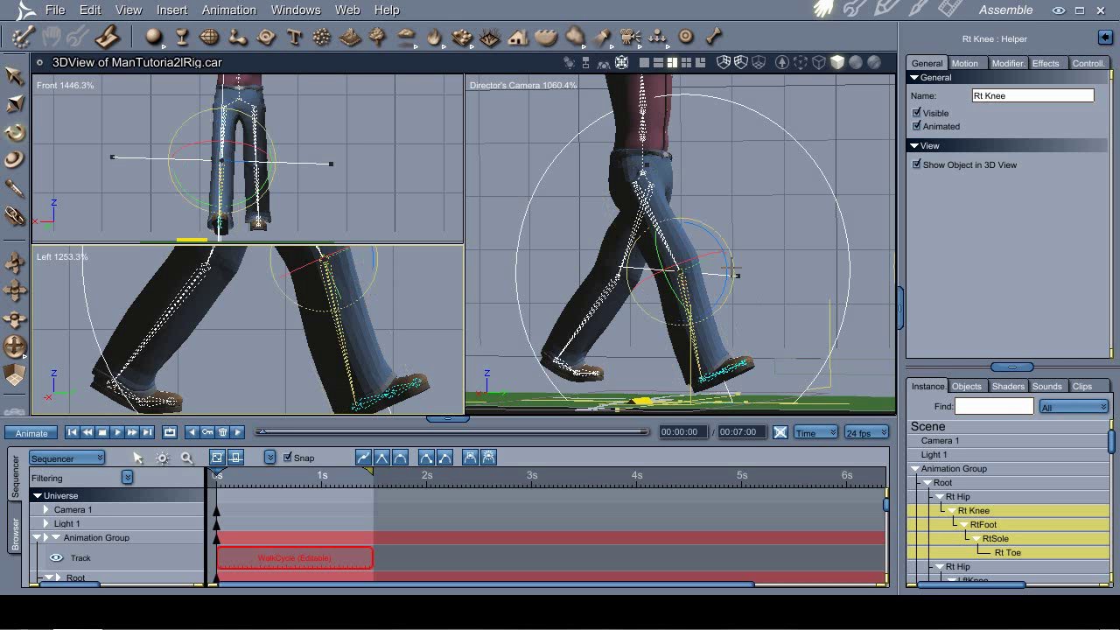
left_click_drag(726, 265, 737, 280)
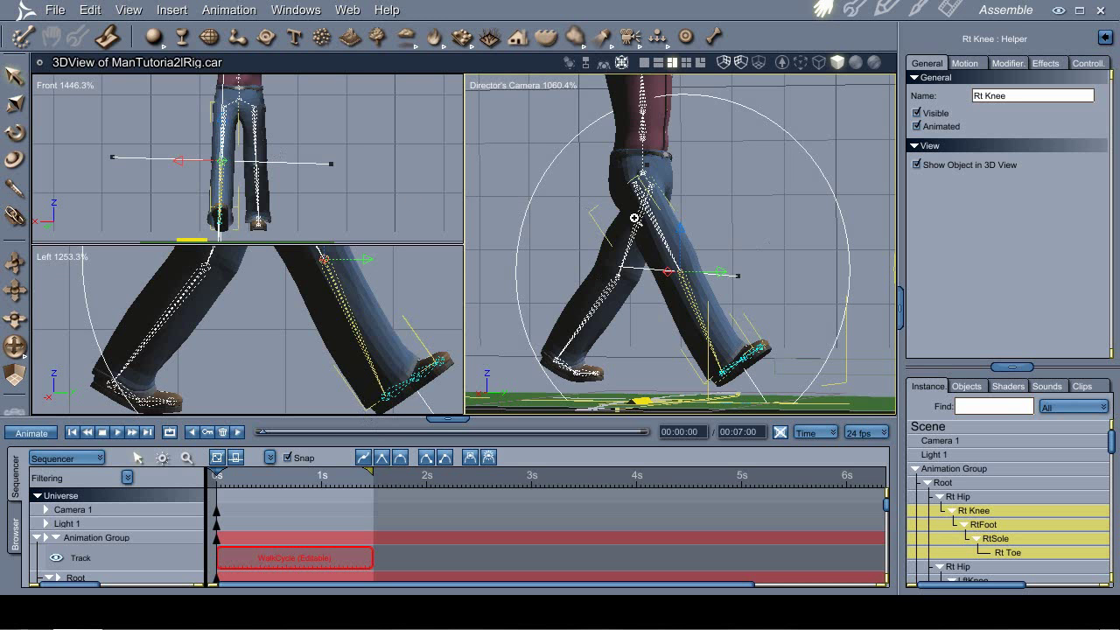
Rotate the rRt Shoulder bone so the right arm hangs down beside the body
left_click(636, 216, "ctrl+alt")
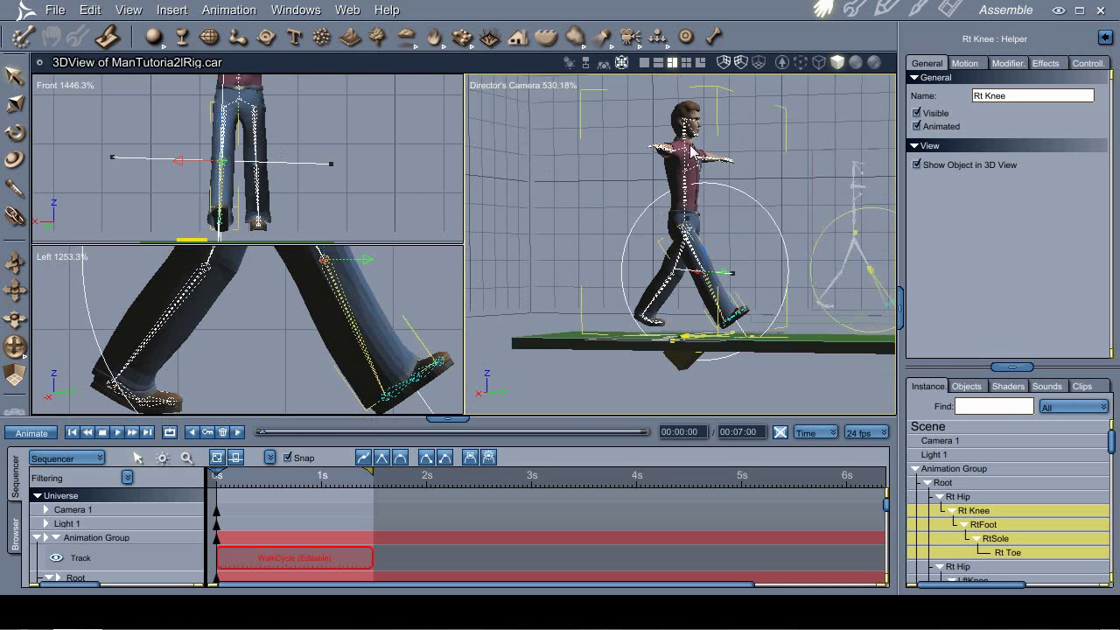
middle_click_drag(689, 168, 653, 193)
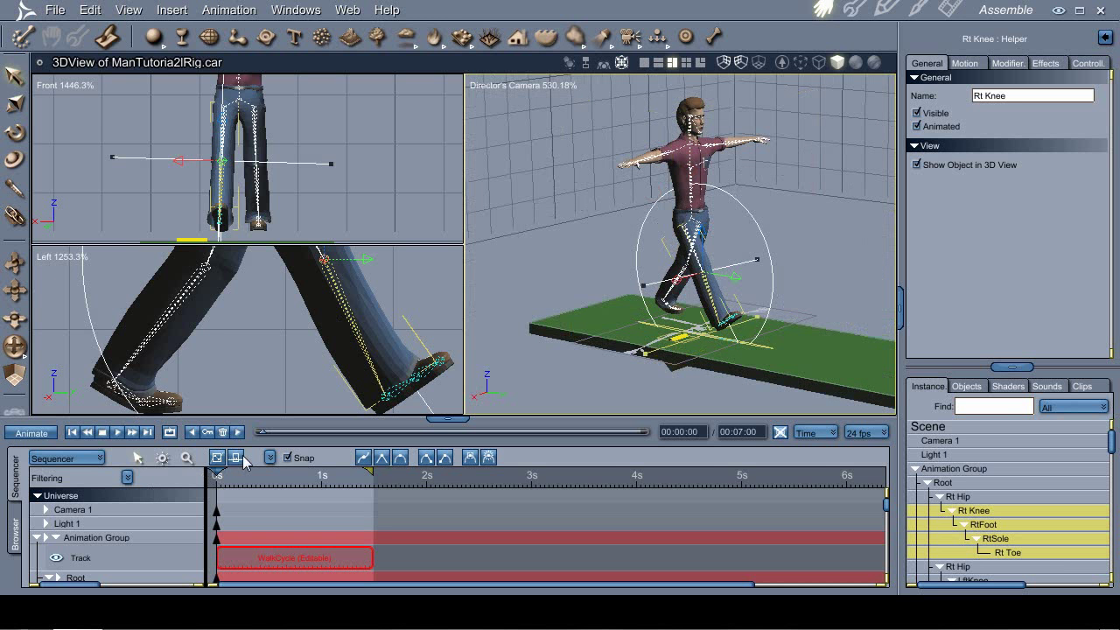
left_click_drag(790, 92, 594, 225, "ctrl")
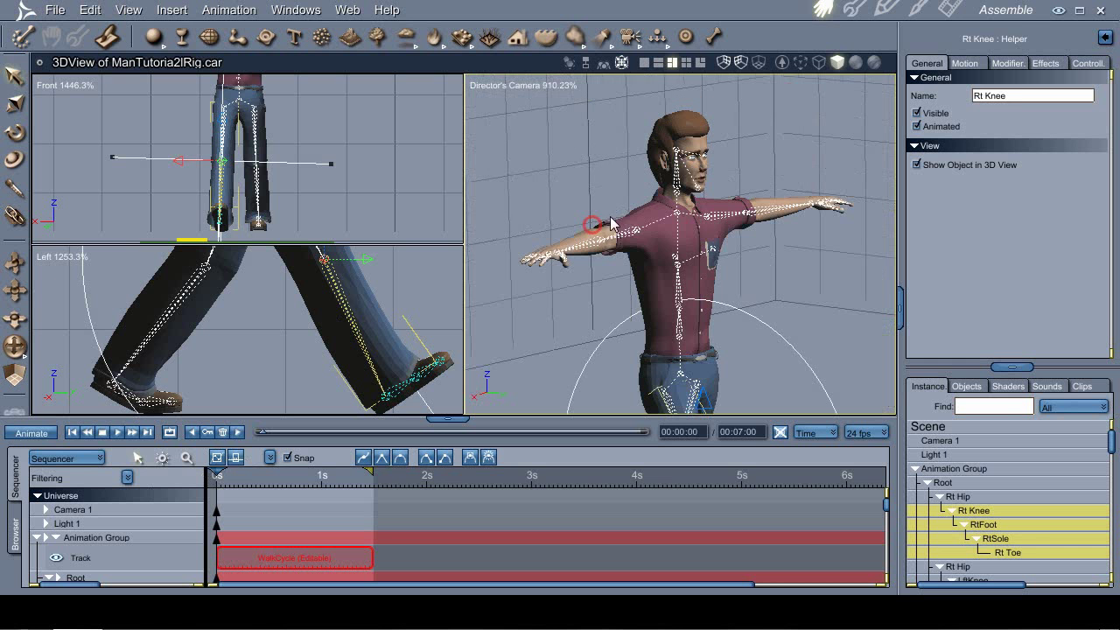
left_click(642, 242)
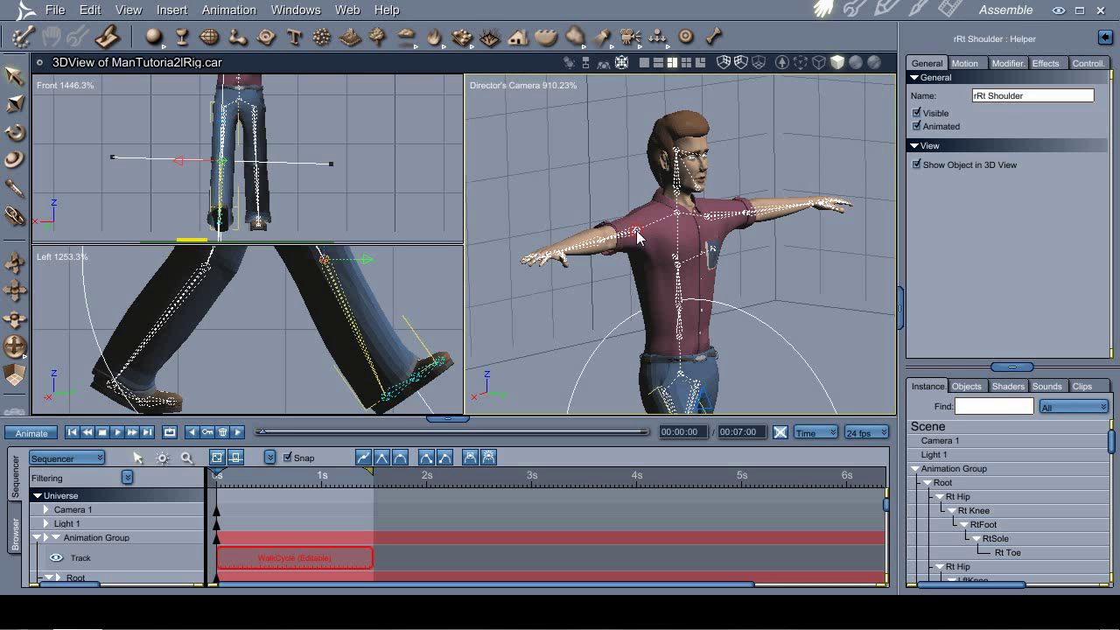
key("r")
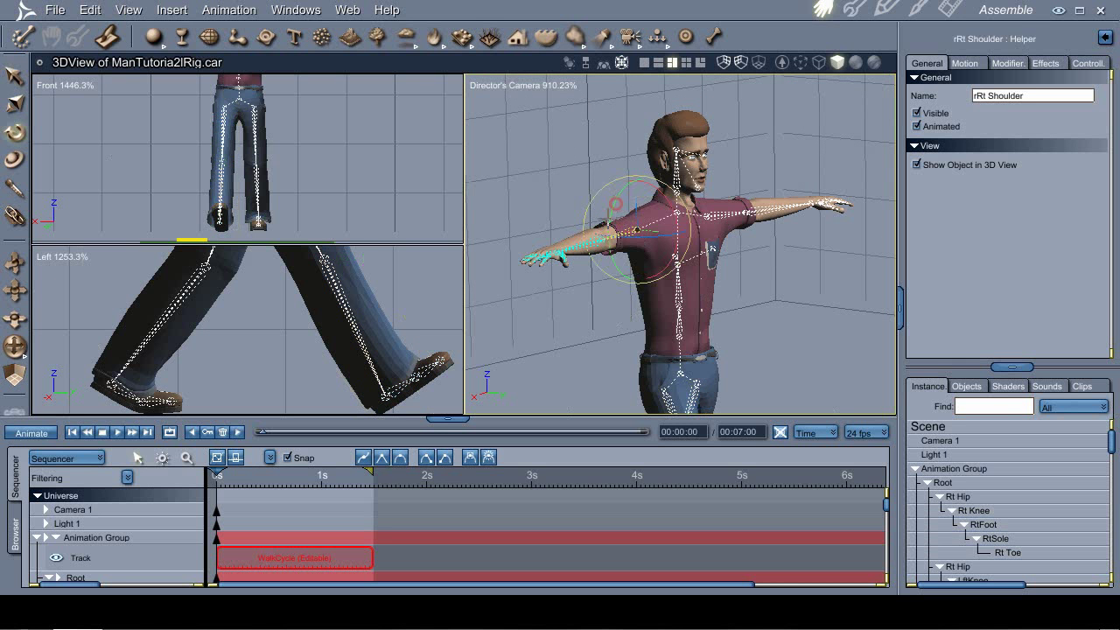
left_click_drag(616, 205, 608, 334)
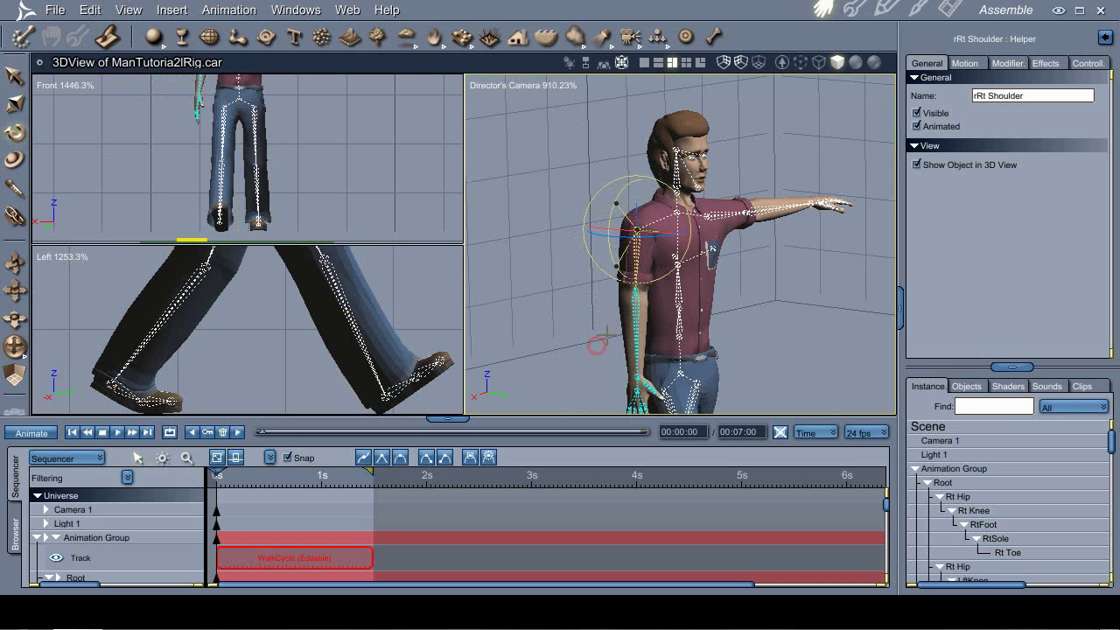
Rotate the Lft SHoulder bone in the front view so the left arm hangs down beside the body
left_click(727, 222)
key("ctrl+z")
key("r")
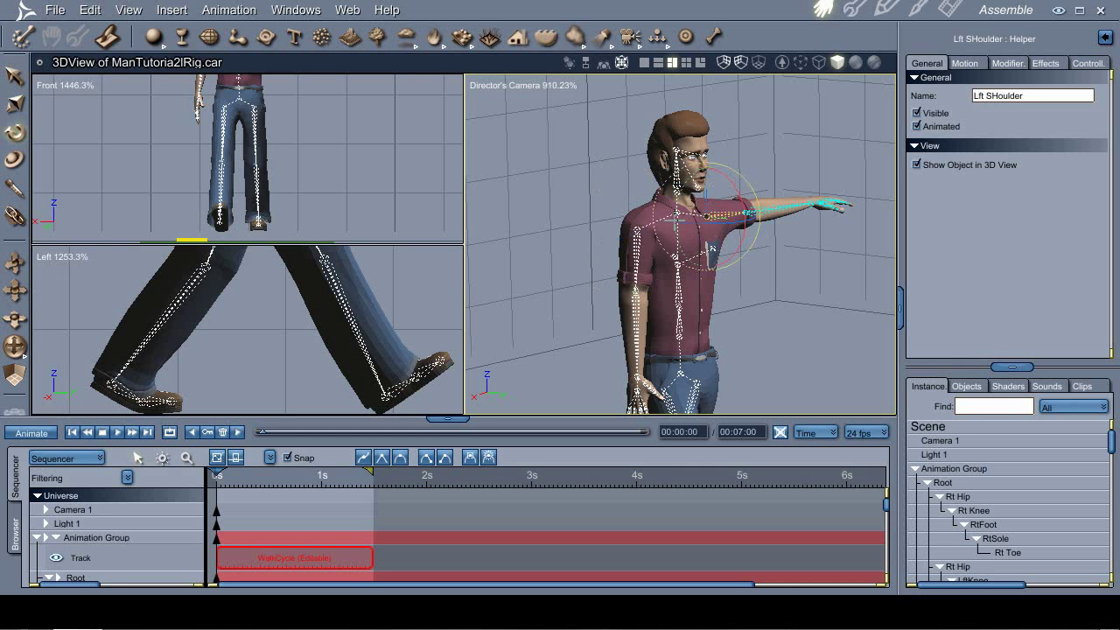
key("t")
left_click_drag(286, 115, 299, 260)
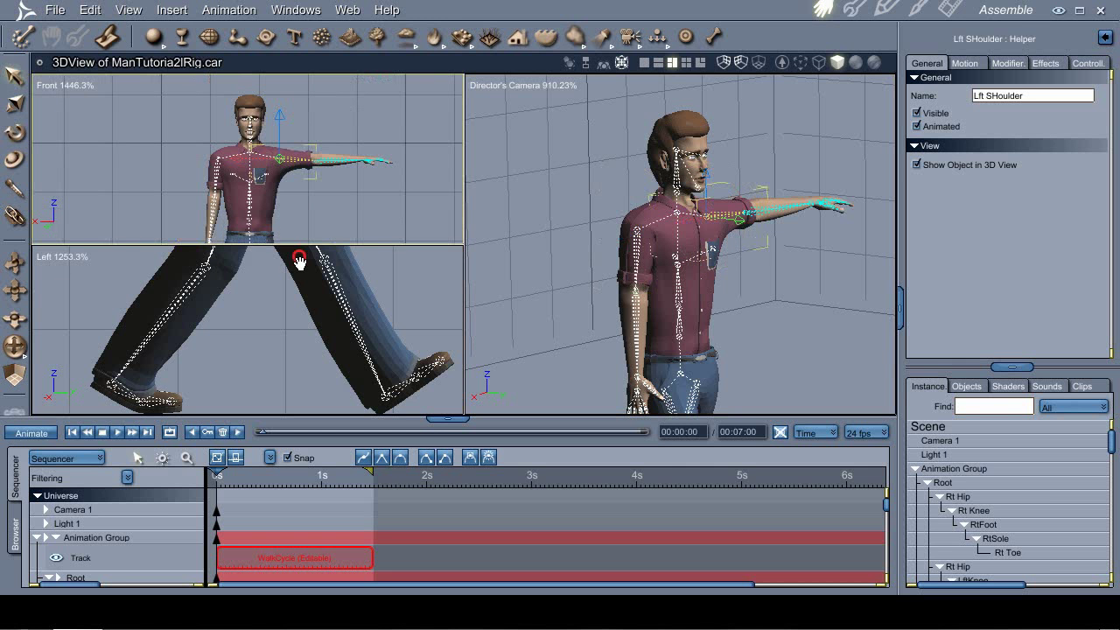
key("r")
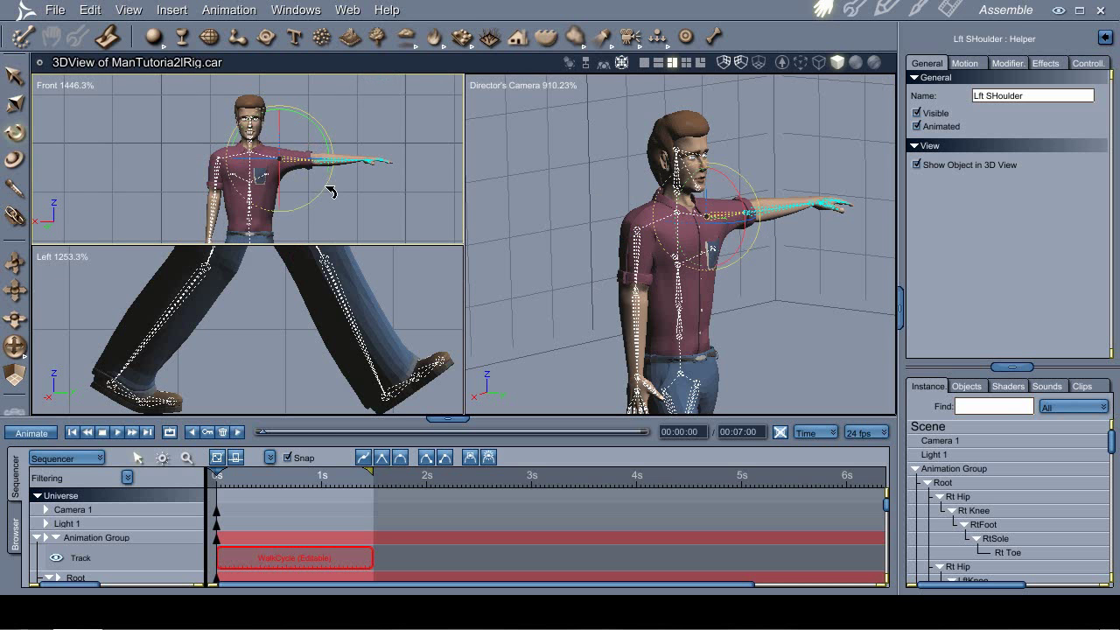
left_click_drag(313, 126, 283, 295)
key("t")
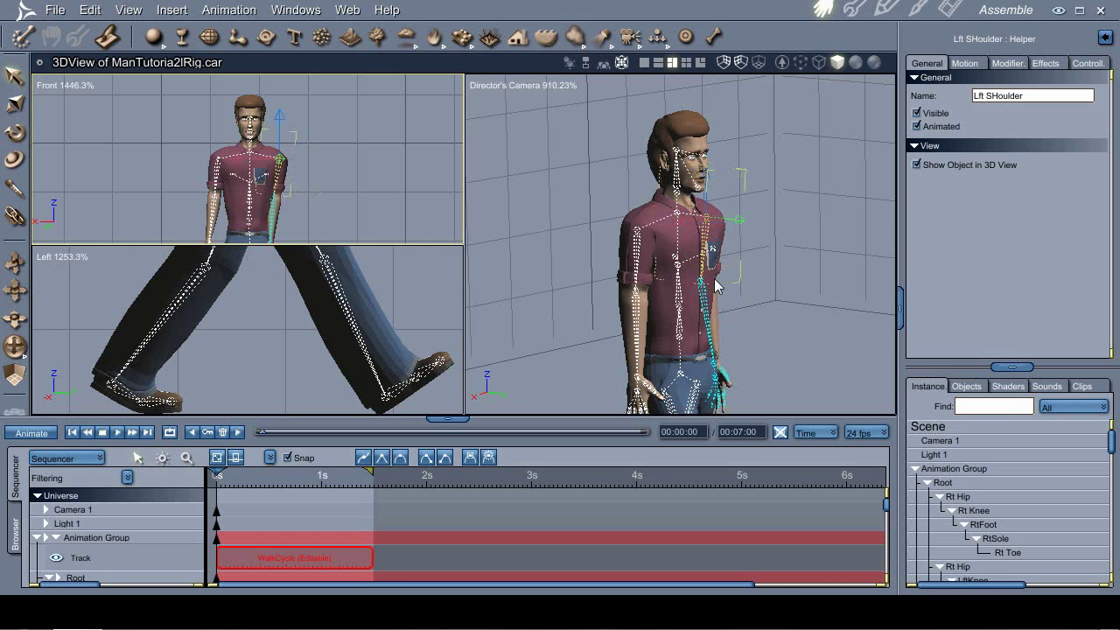
Swing the left arm forward at the Lft SHoulder bone, working in the side view
left_click(719, 313, "ctrl+alt")
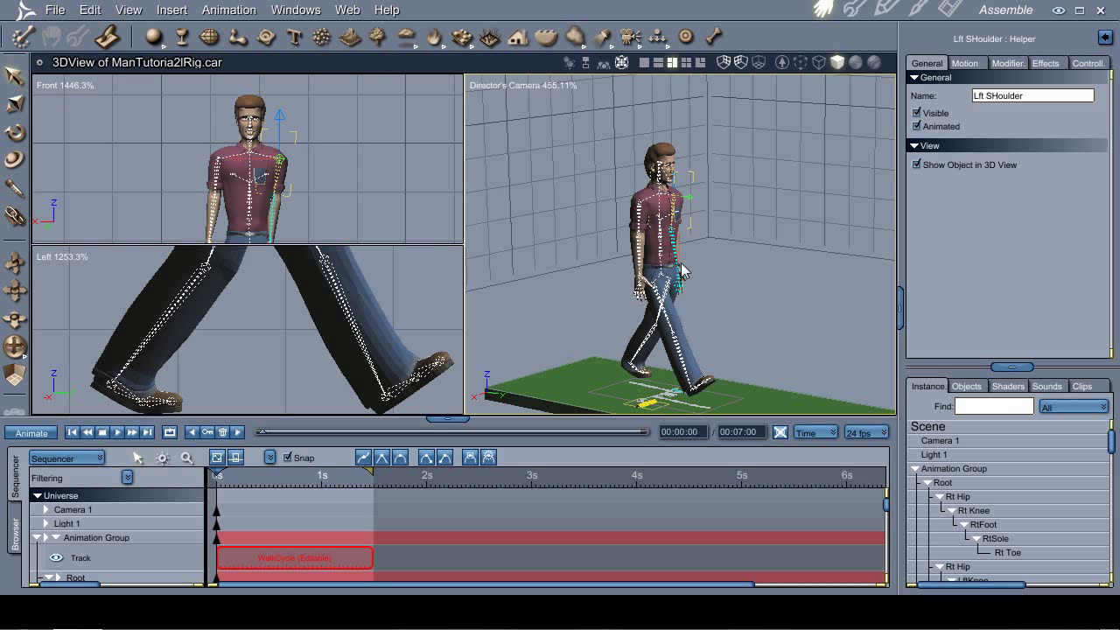
key("r")
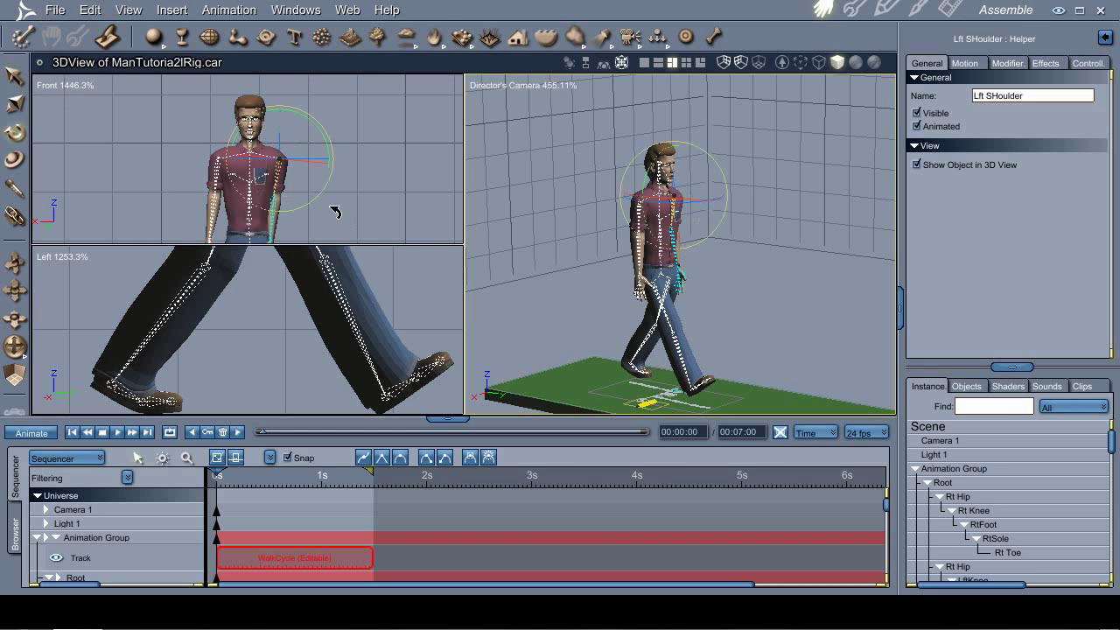
key("Escape")
scroll(280, 292, "down", 2)
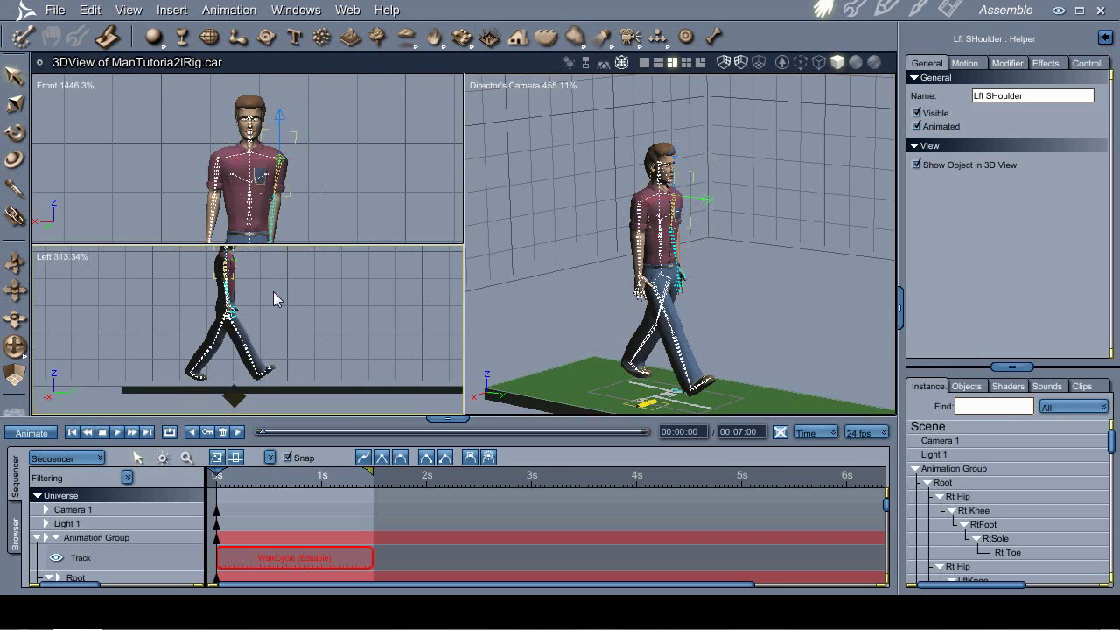
key("r")
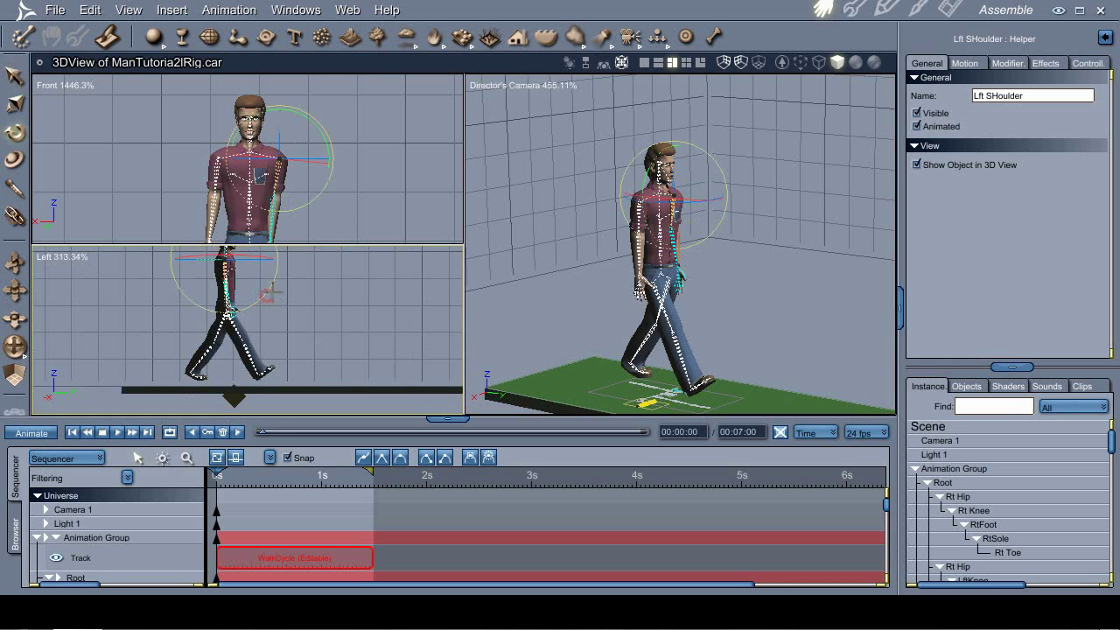
mouse_move(274, 287)
left_mouse_down()
mouse_move(285, 275)
mouse_move(273, 296)
left_mouse_up()
key("t")
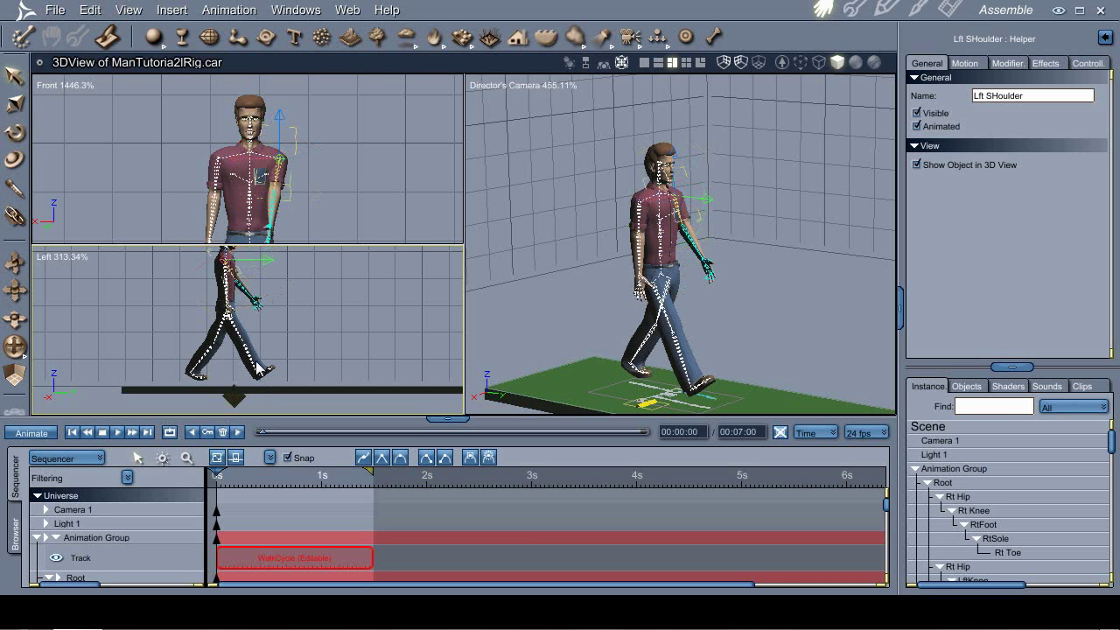
Rotate the Lft Elbow bone slightly to adjust the forearm of the forward arm
left_click(691, 245)
key("r")
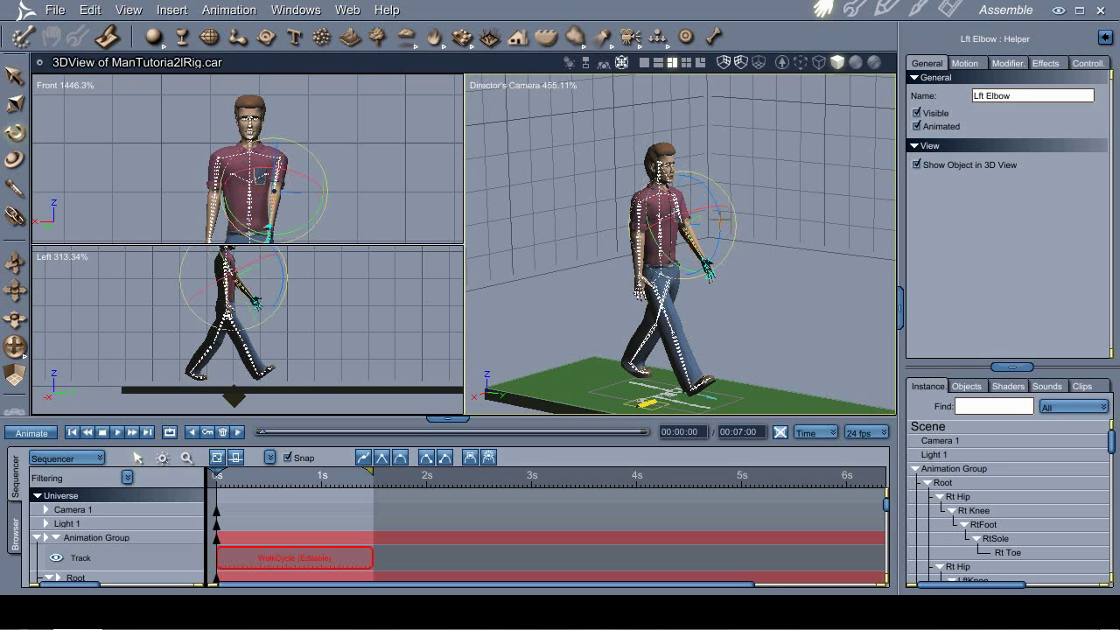
mouse_move(721, 216)
left_mouse_down()
mouse_move(717, 206)
mouse_move(721, 219)
left_mouse_up()
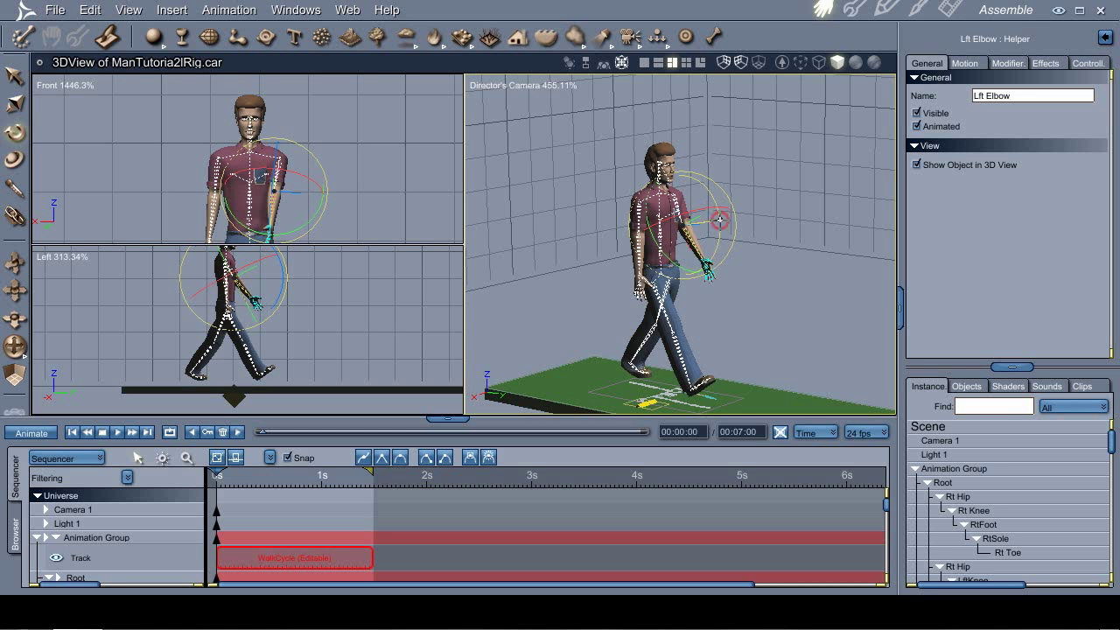
key("m")
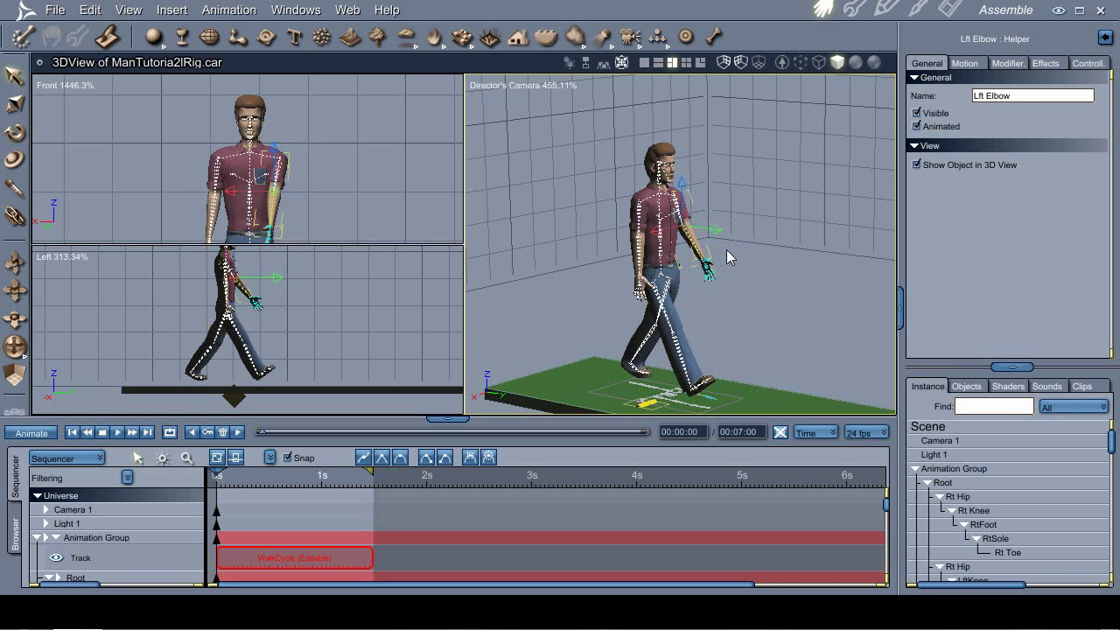
Rotate the Left Wrist bone slightly so the left hand bends inward
left_click_drag(731, 242, 692, 280, "ctrl")
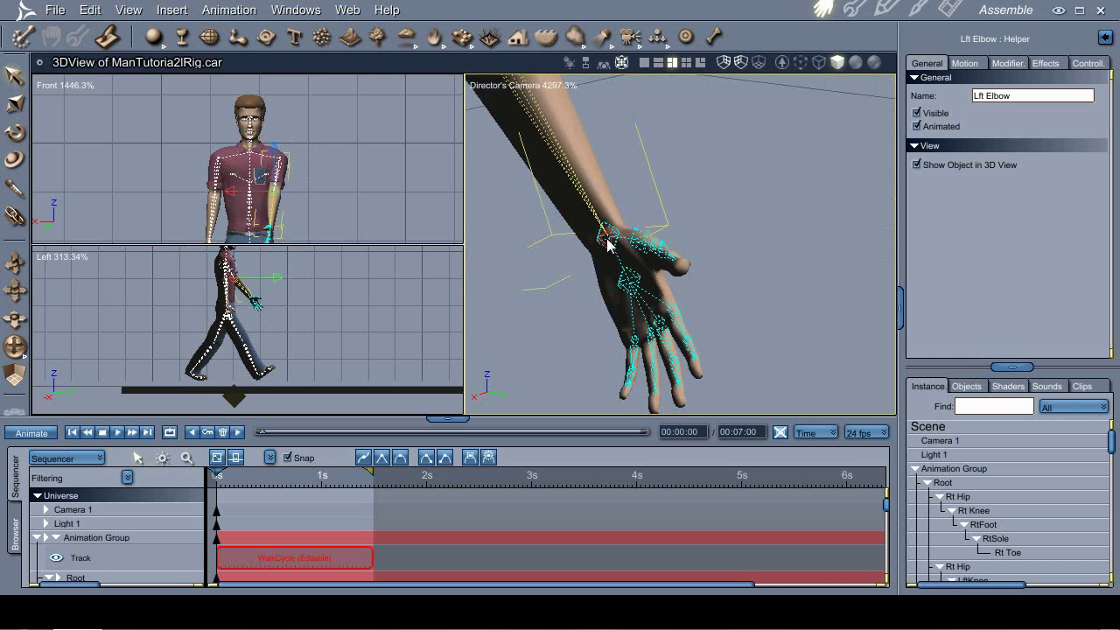
left_click(617, 261)
key("r")
left_click_drag(617, 285, 594, 268)
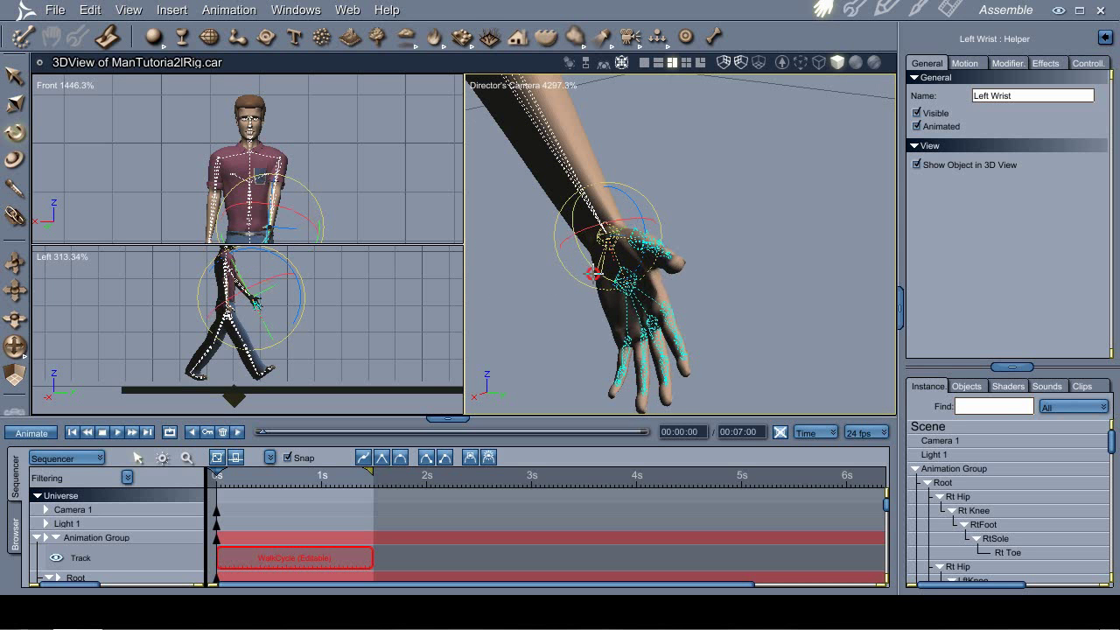
key("t")
Swing the right arm backward at the rRt Shoulder bone, opposite the forward left arm
middle_click_drag(291, 195, 336, 183)
left_click(261, 167)
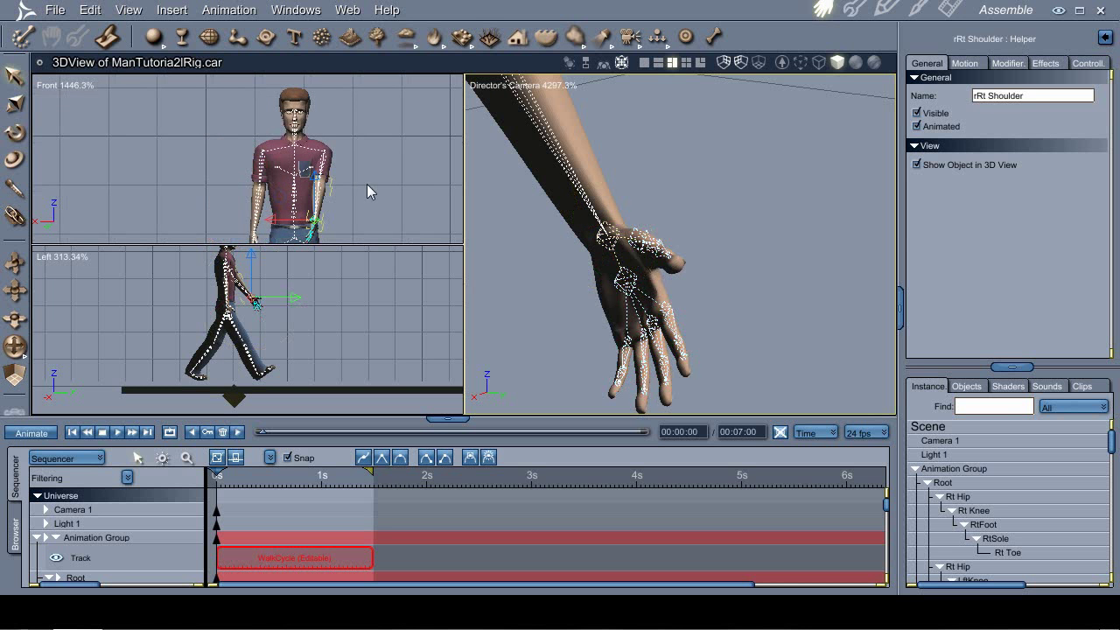
left_click(584, 165)
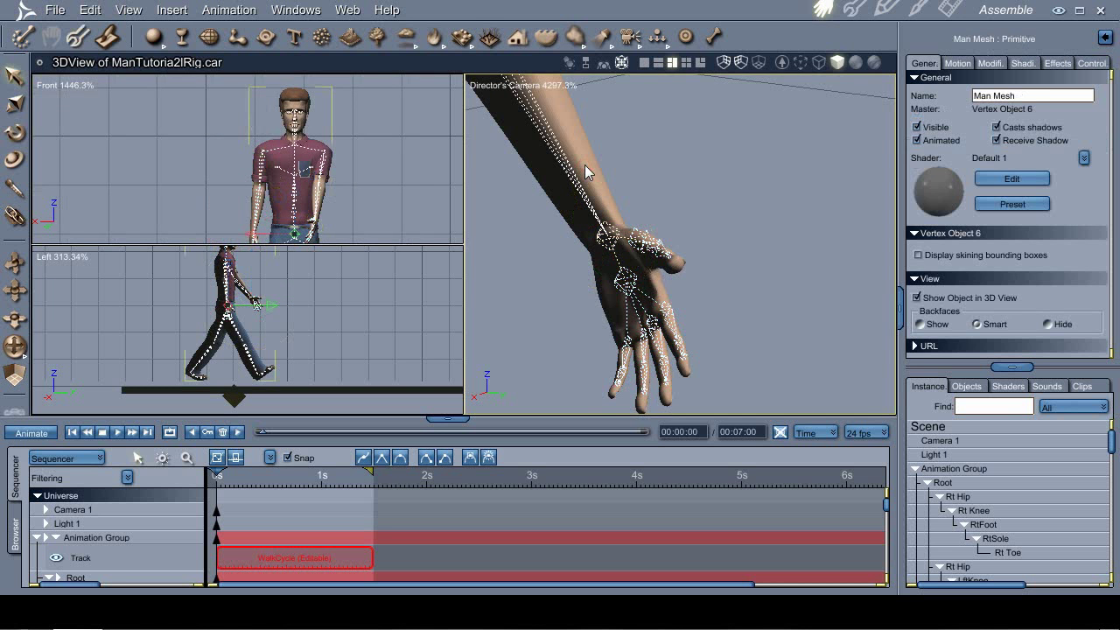
scroll(584, 164, "down", 3)
scroll(702, 279, "up", 1)
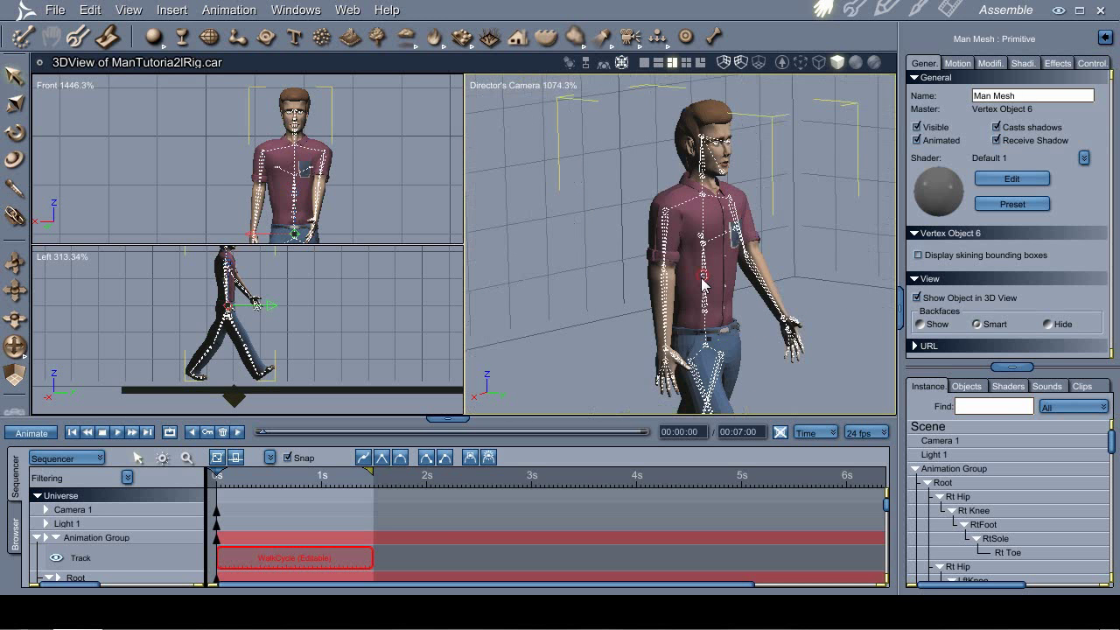
left_click(665, 212)
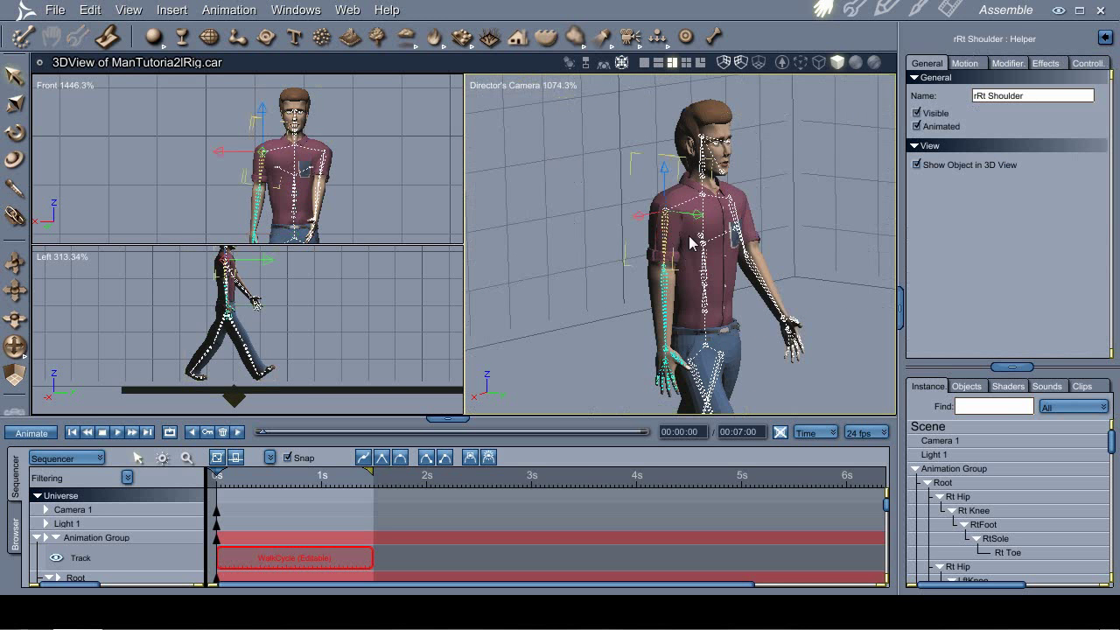
key("r")
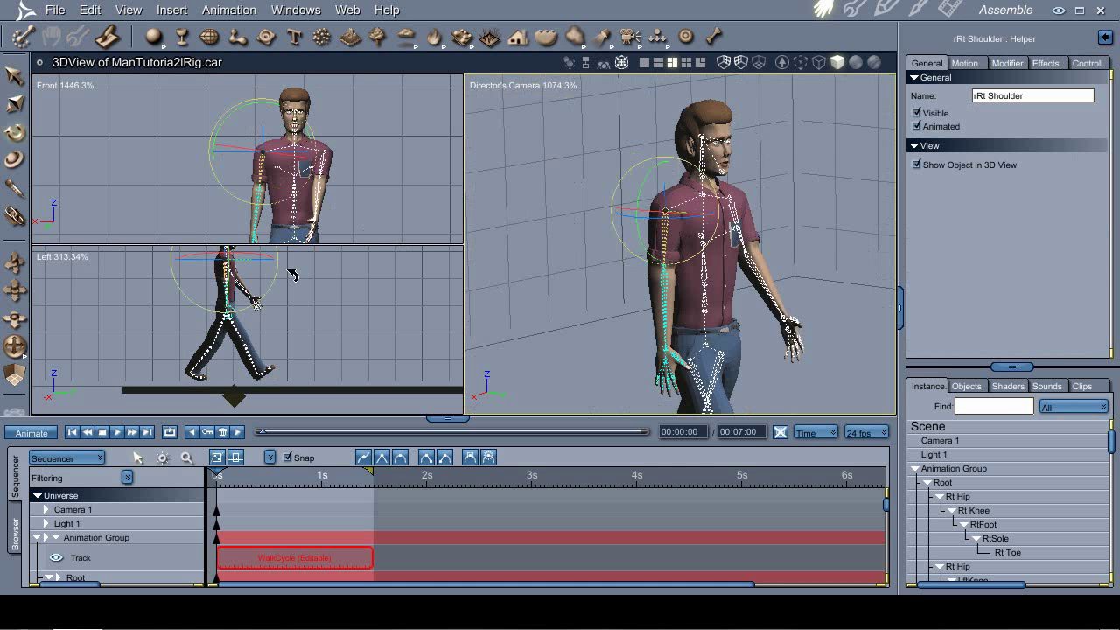
left_click_drag(274, 274, 170, 338)
key("ctrl+space")
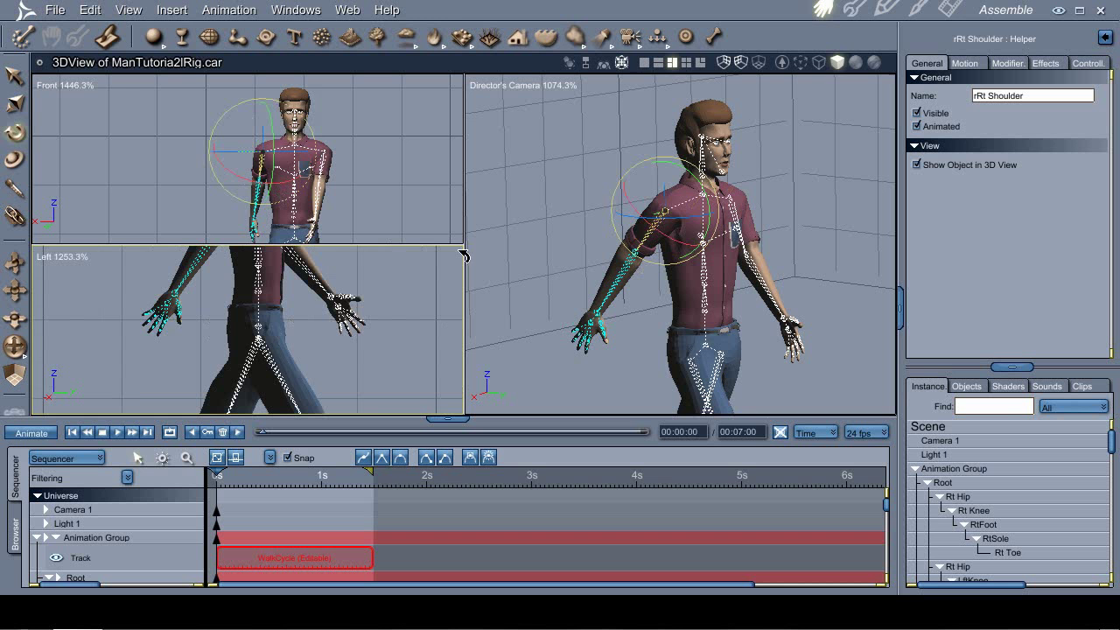
Rotate the rRt Shoulder bone in the front view to bring the right arm inward toward the body
key("t")
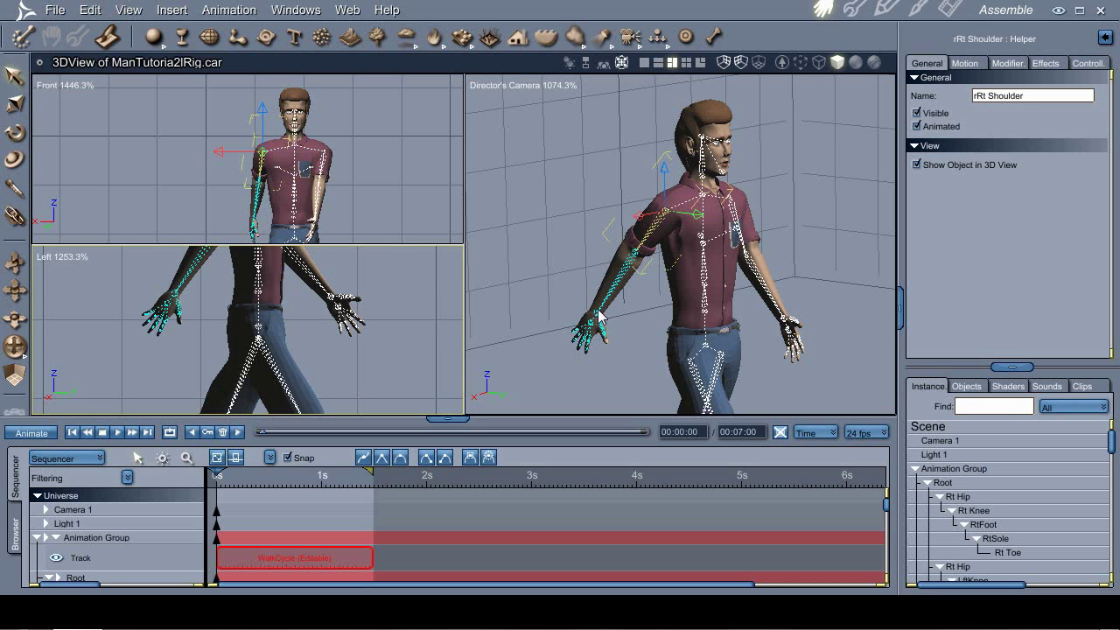
key("r")
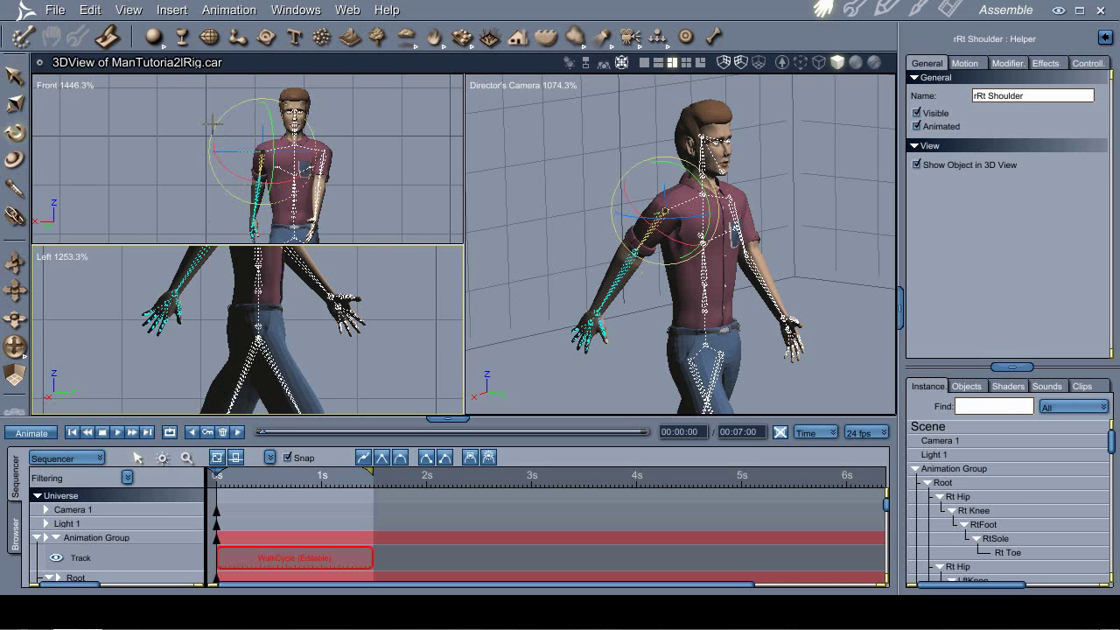
left_click_drag(215, 127, 205, 140)
key("m")
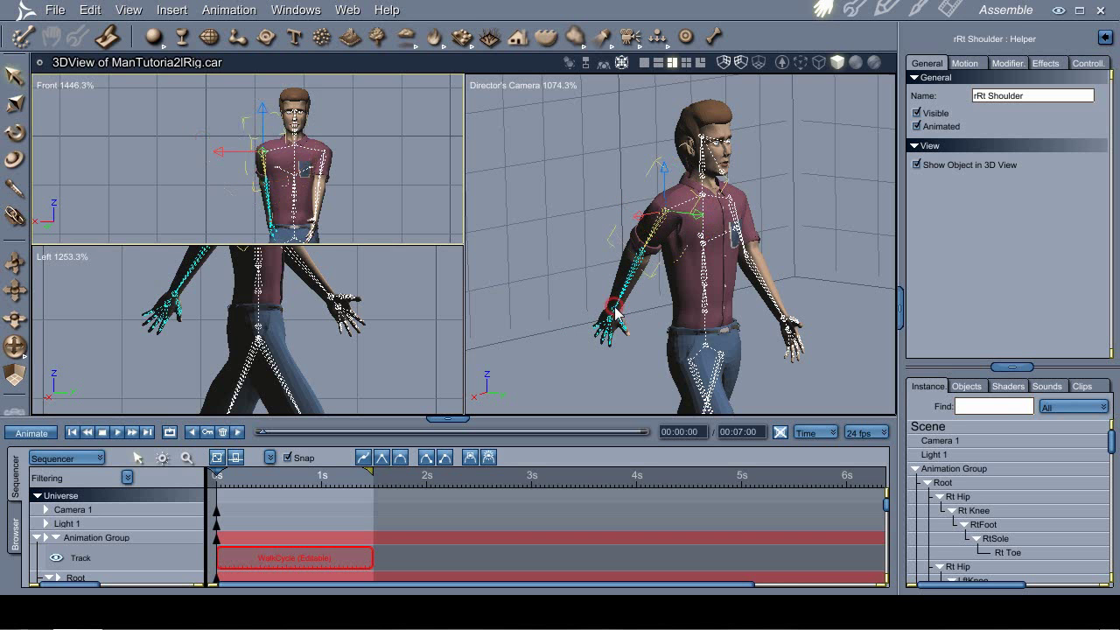
Rotate the Rt Wrist bone slightly in the front view so the right hand bends inward
left_click(616, 312)
key("r")
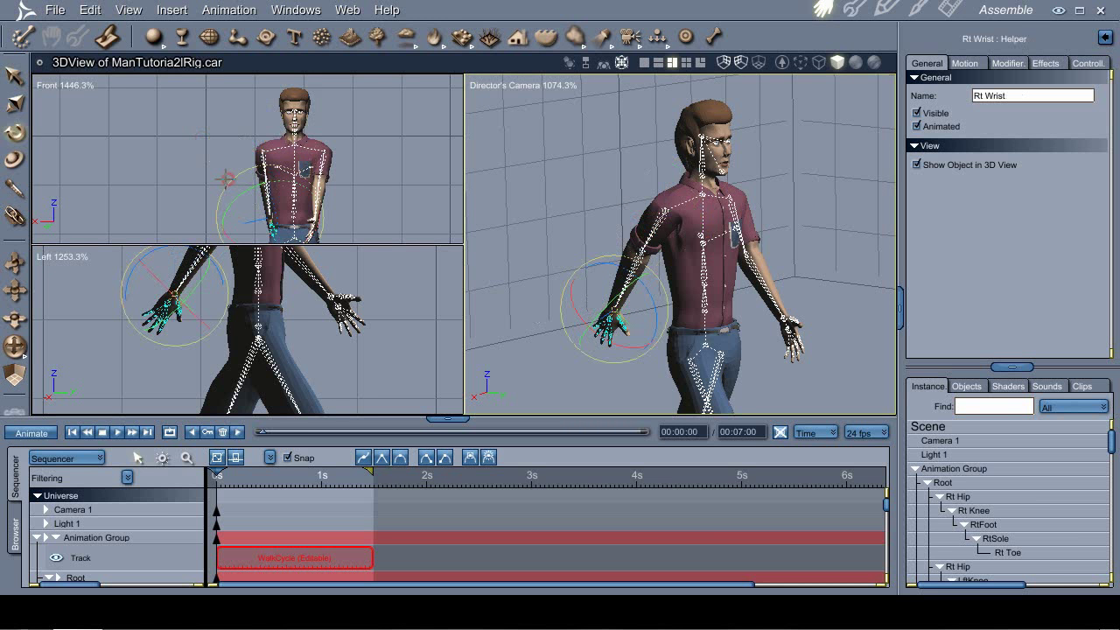
left_click_drag(228, 180, 219, 186)
key("t")
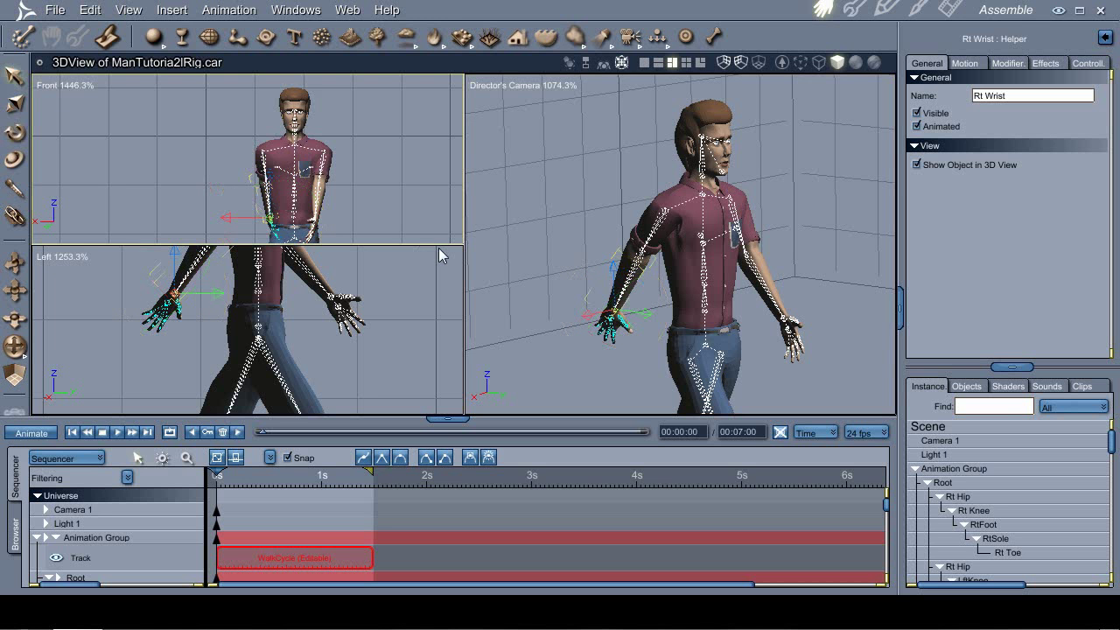
Twist the upper body at the NeckBase bone by setting its Z rotation to -10
left_click(703, 197)
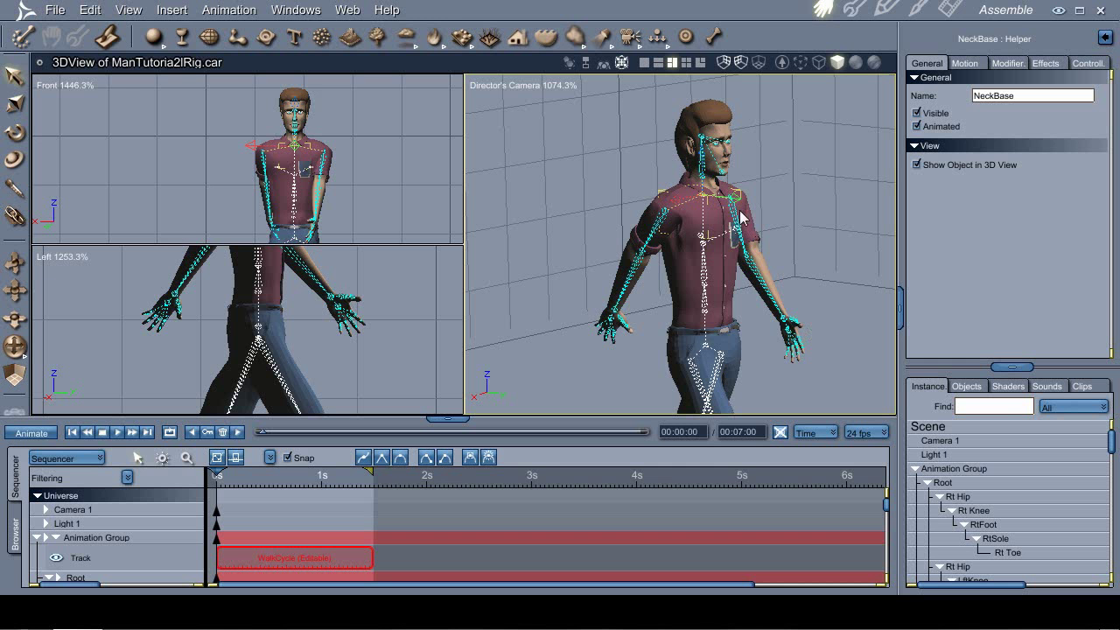
key("r")
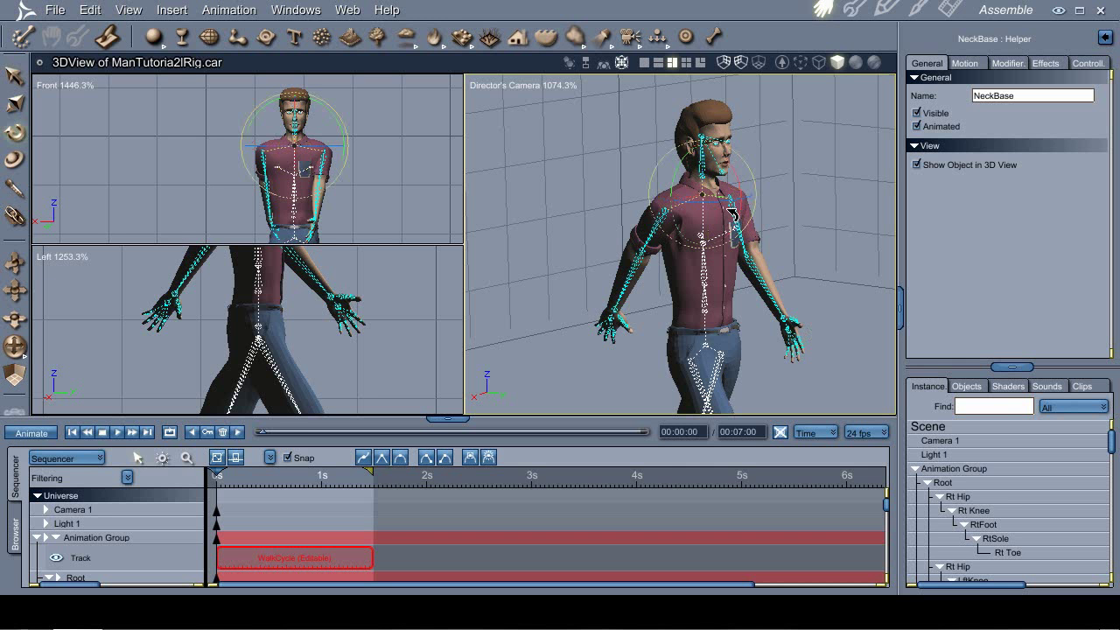
key("m")
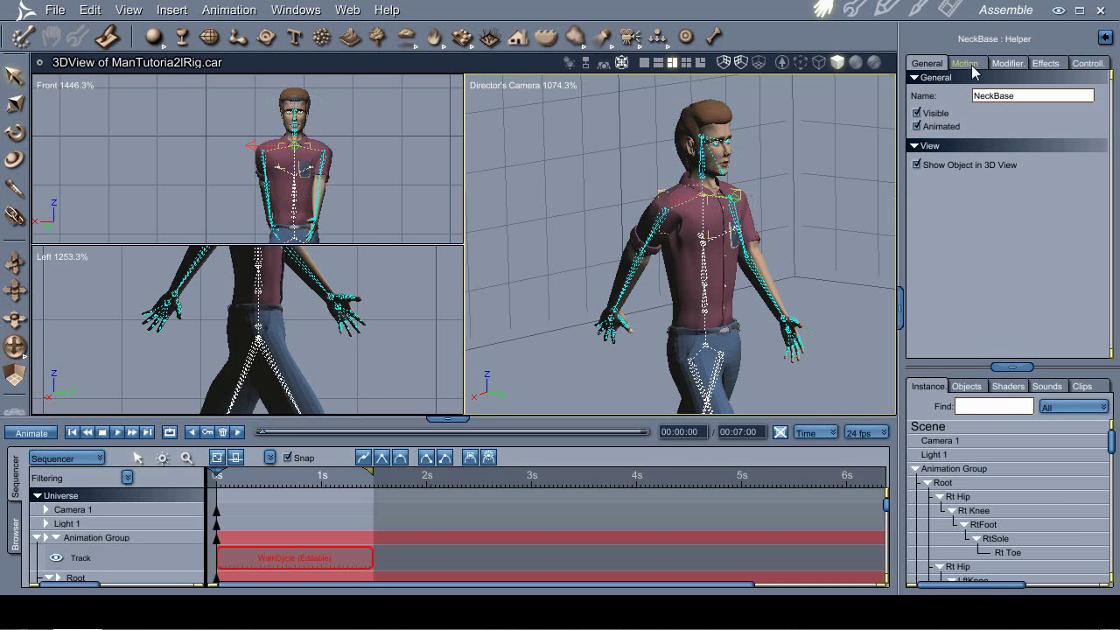
left_click(967, 64)
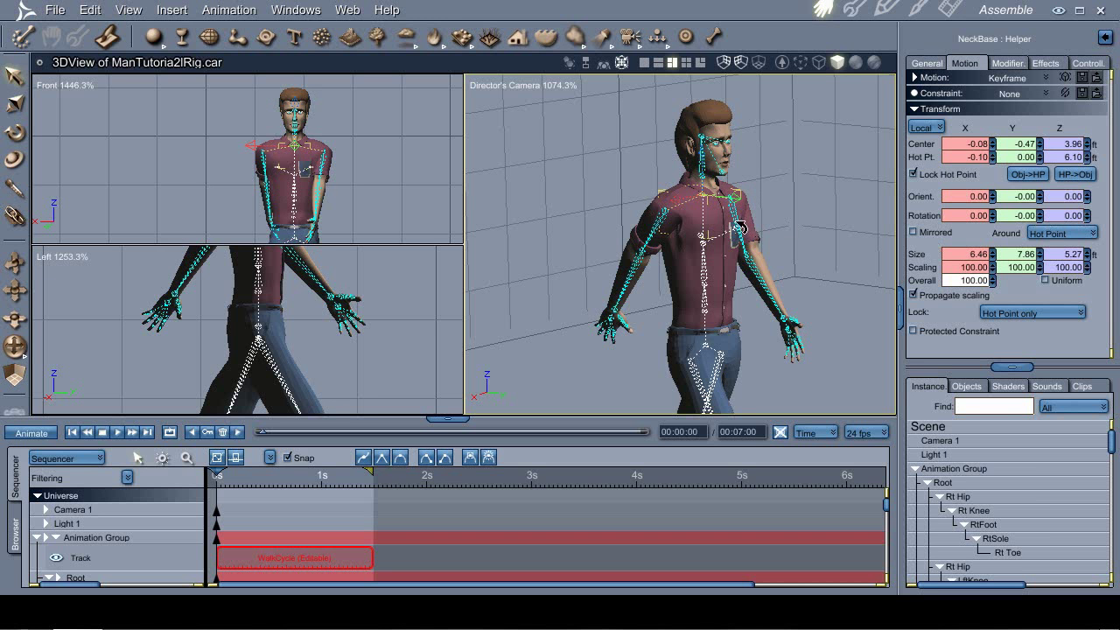
key("r")
left_click_drag(721, 202, 716, 215)
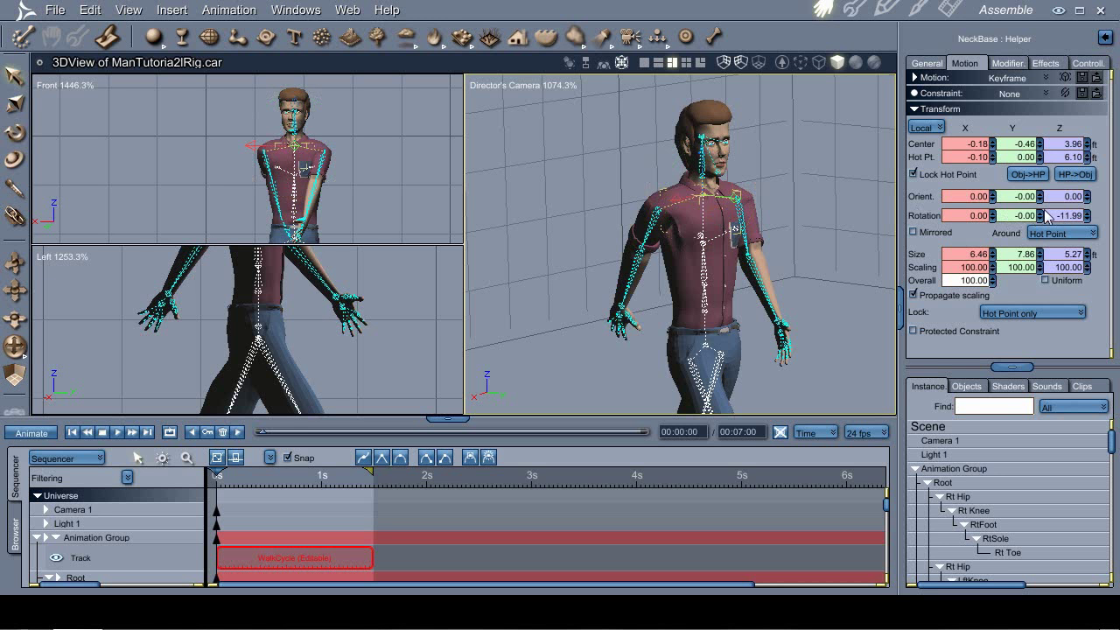
left_click_drag(1050, 215, 1099, 215)
type("-10")
key("Return")
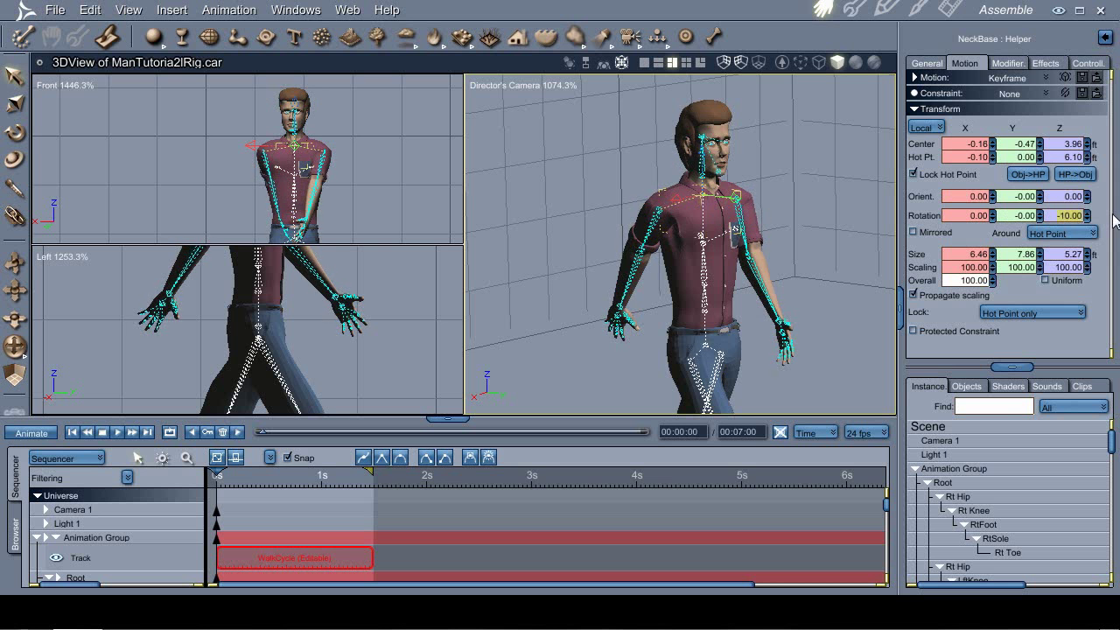
Twist the hips opposite the shoulders by setting the Root bone's Z rotation to 5
left_click(845, 240)
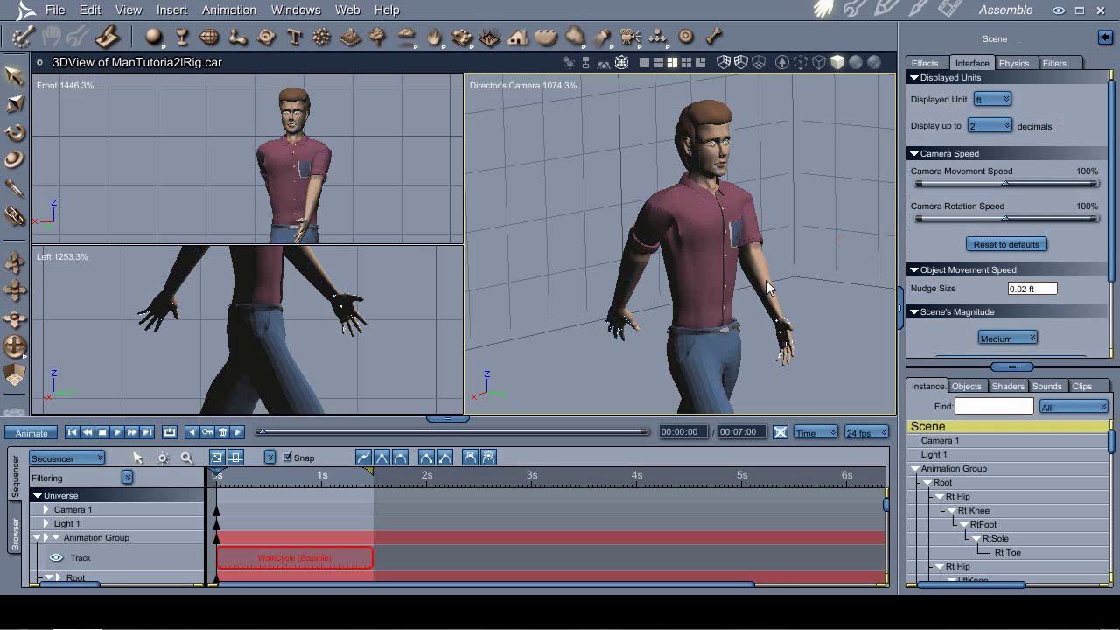
scroll(725, 312, "down", 1)
left_click_drag(740, 213, 625, 393)
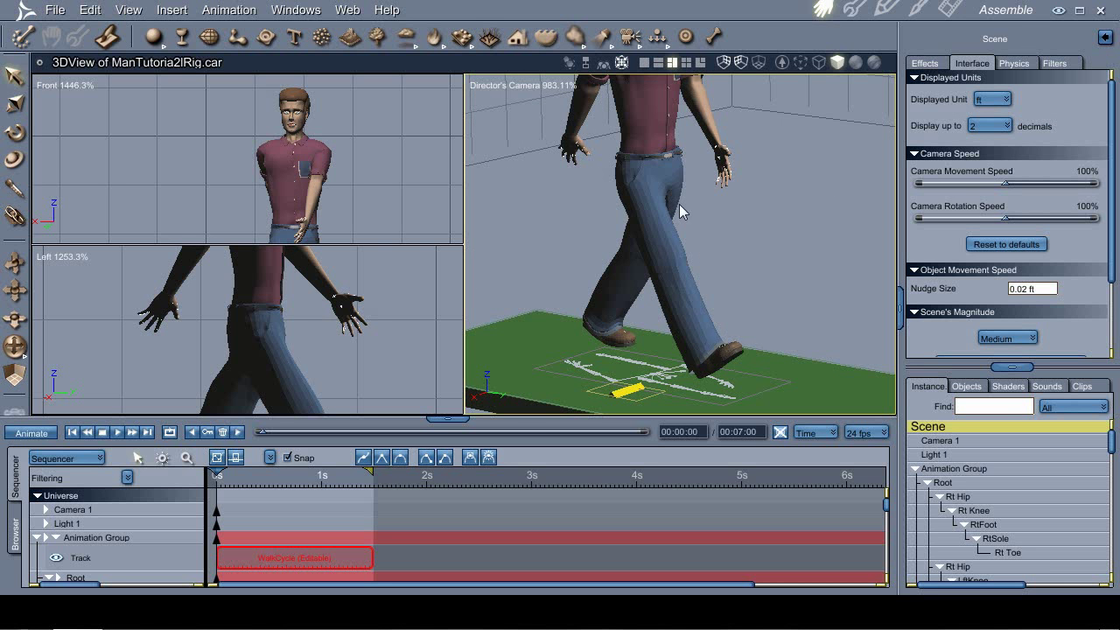
right_click(654, 165)
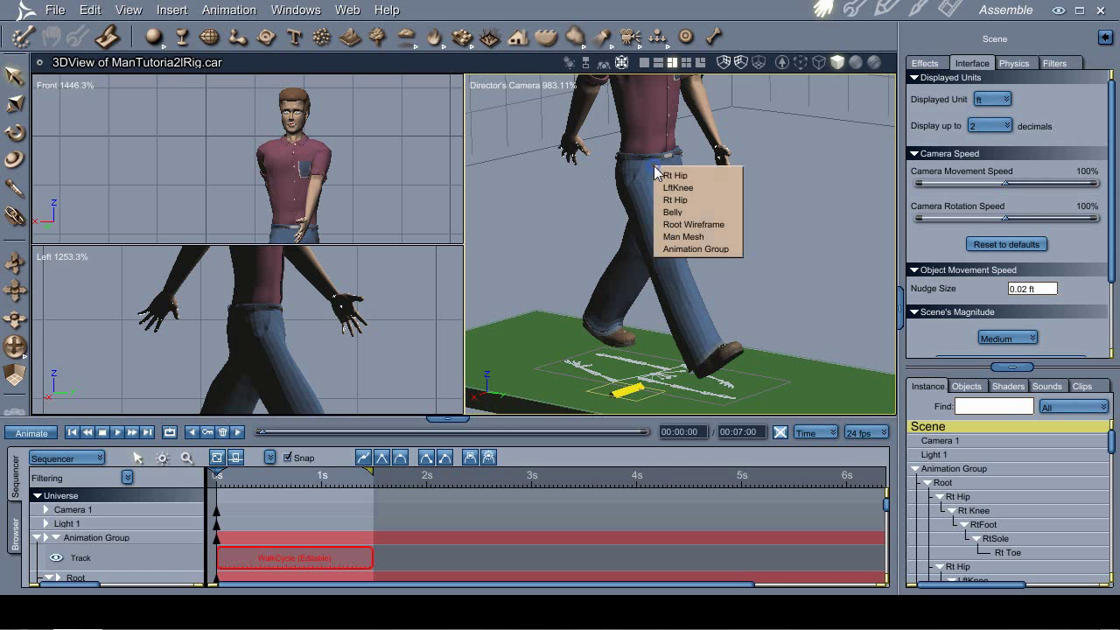
left_click(687, 224)
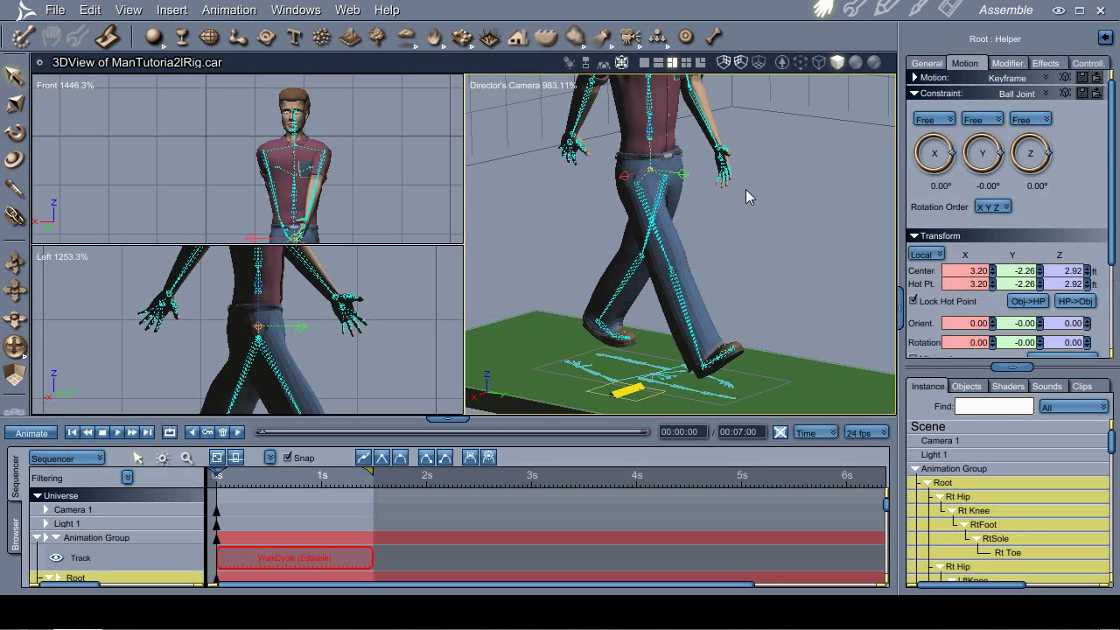
key("r")
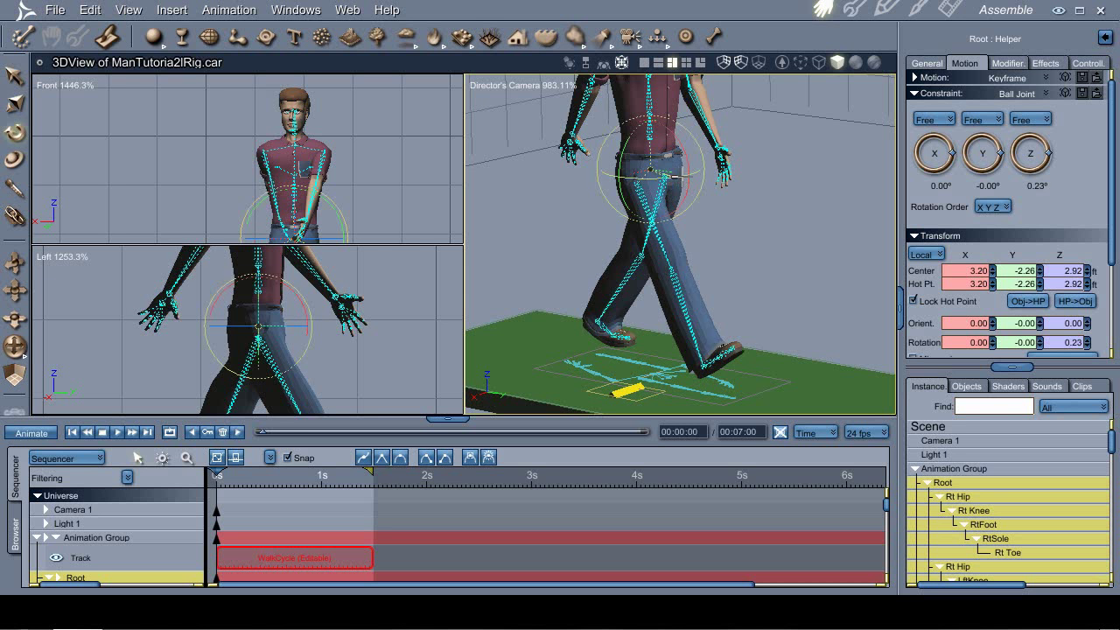
left_click_drag(676, 177, 691, 179)
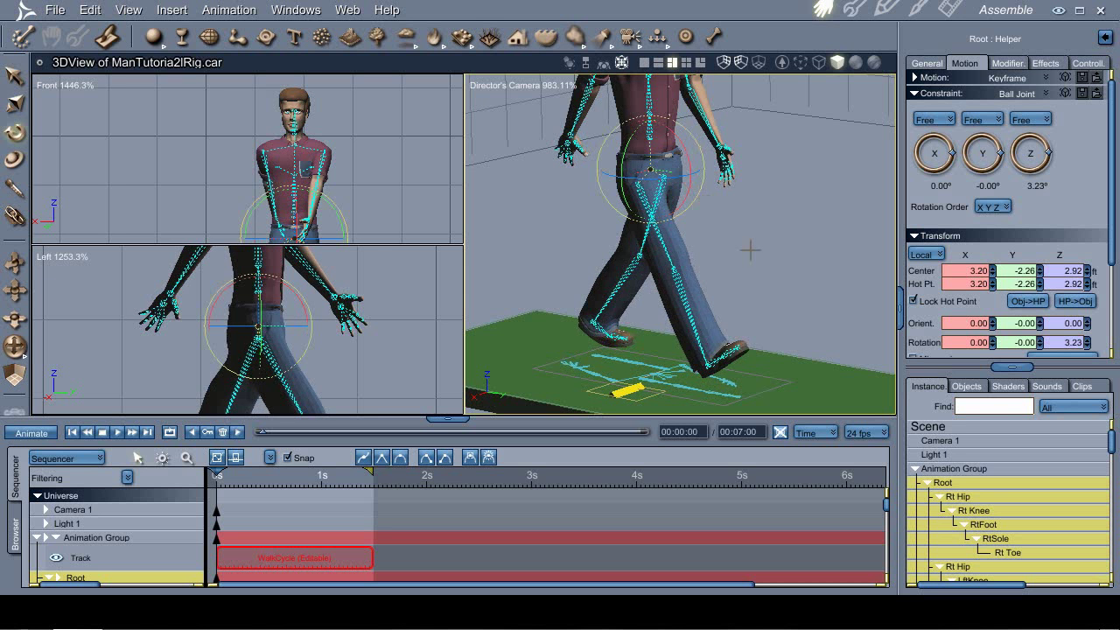
key("t")
left_click_drag(1084, 342, 1054, 341)
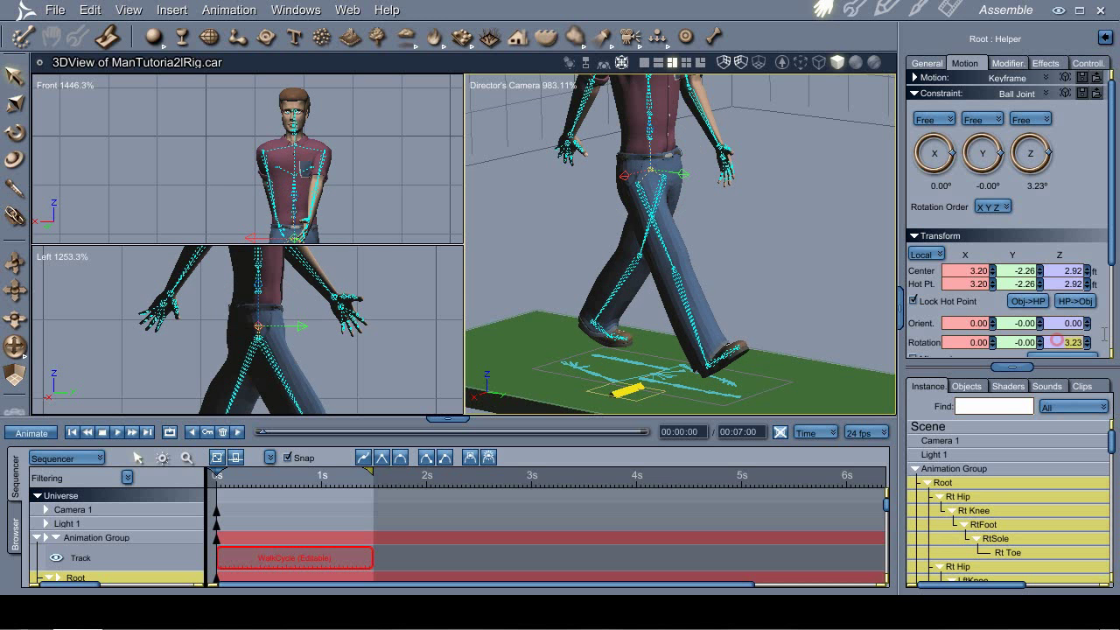
type("5")
key("Return")
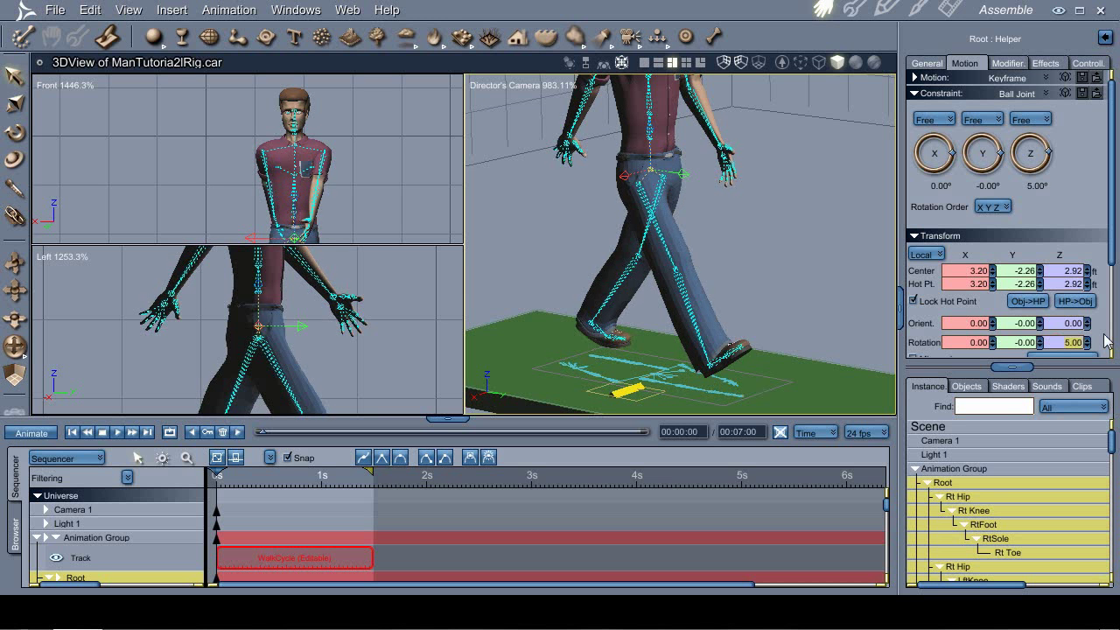
Compare the Z rotations of the NeckBase and Root bones to check the opposing shoulder and hip twist
left_click(377, 214)
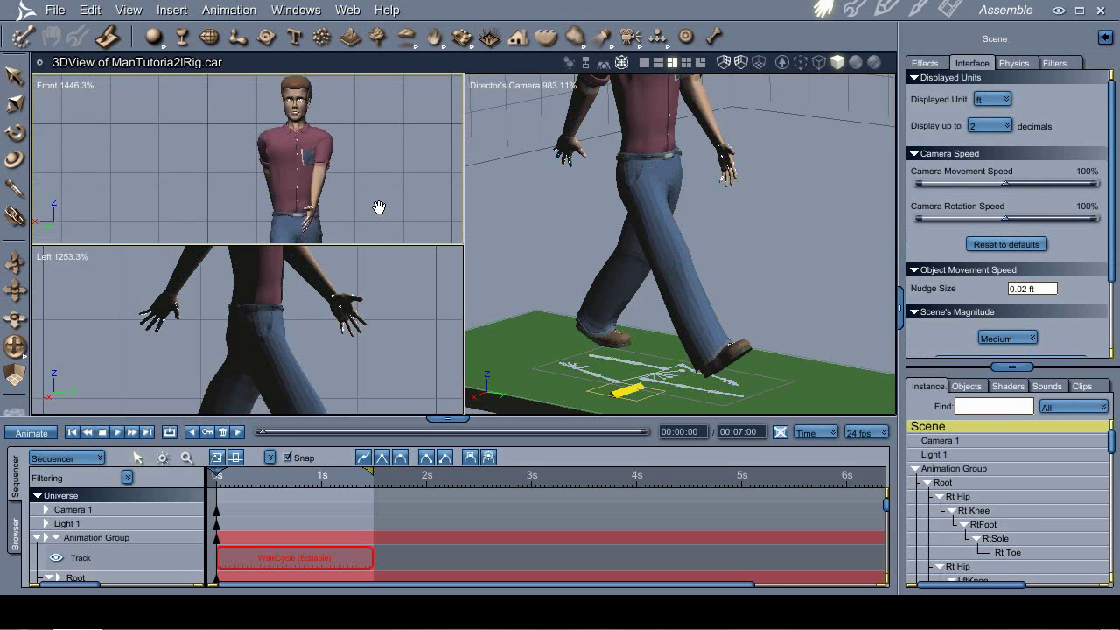
left_click_drag(379, 208, 382, 226)
left_click_drag(670, 167, 667, 308)
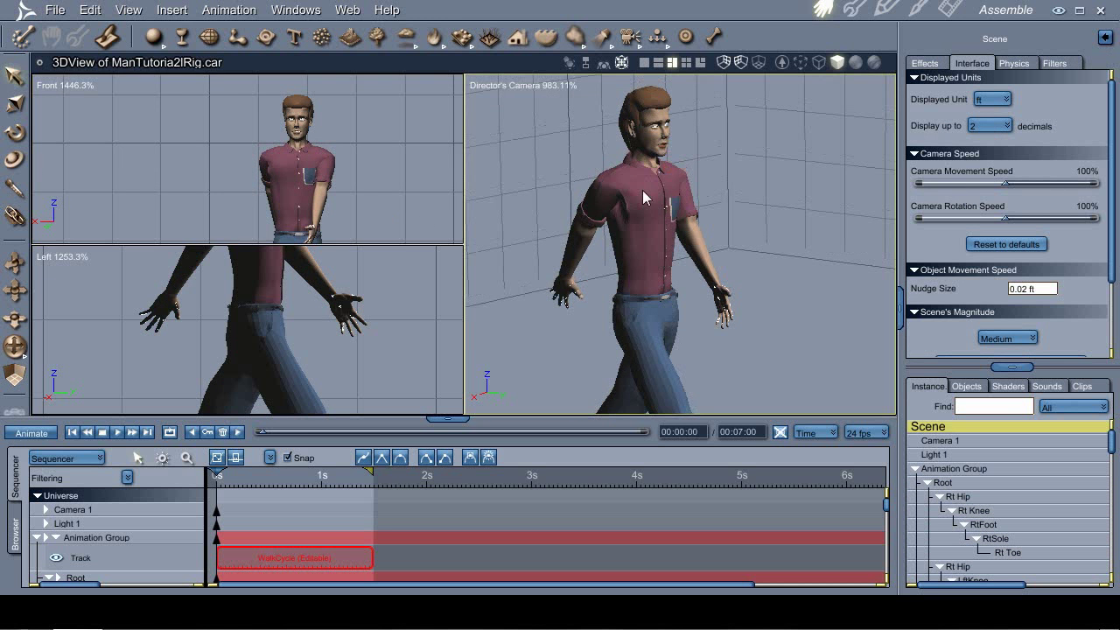
left_click(649, 170)
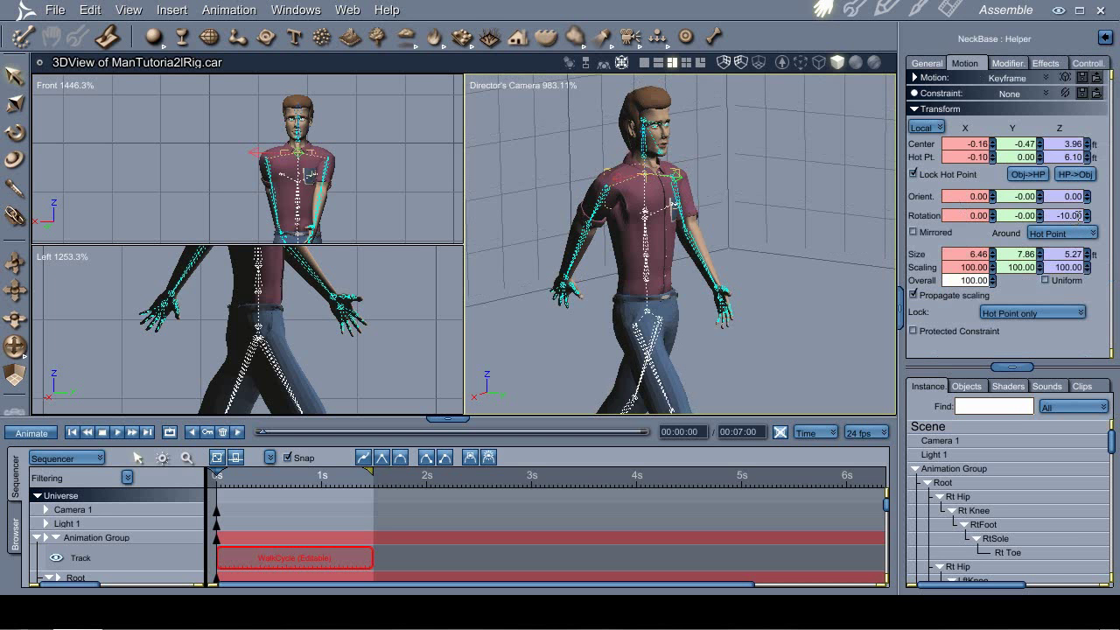
left_click(649, 317)
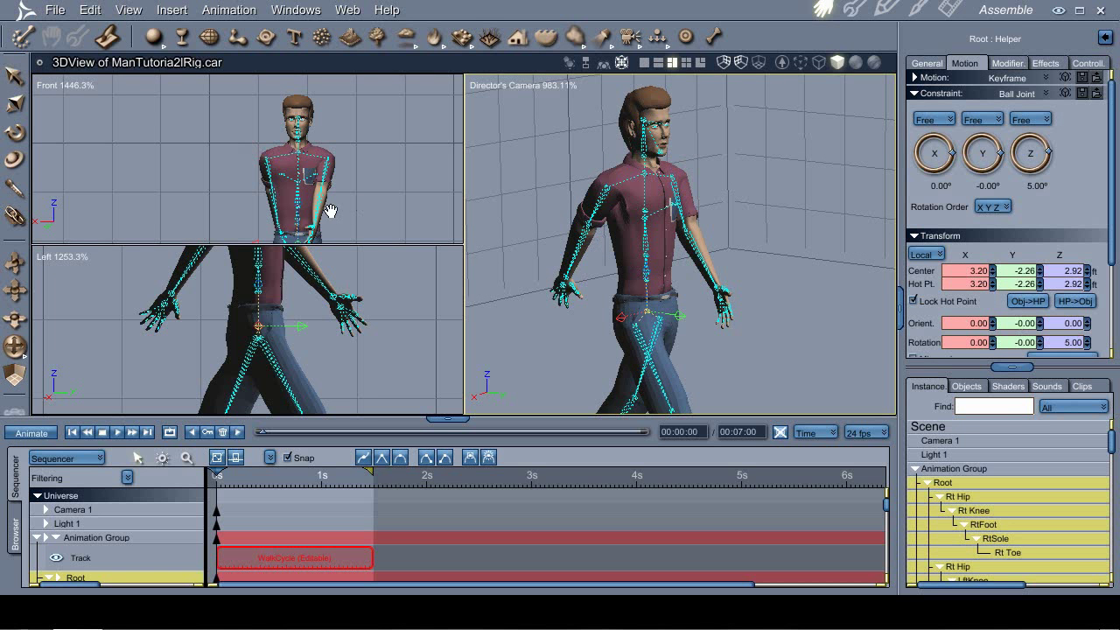
Move the RtFoot and LftFoot bones inward in the front view, bringing both feet closer to the body's centre line
left_click_drag(325, 213, 324, 70)
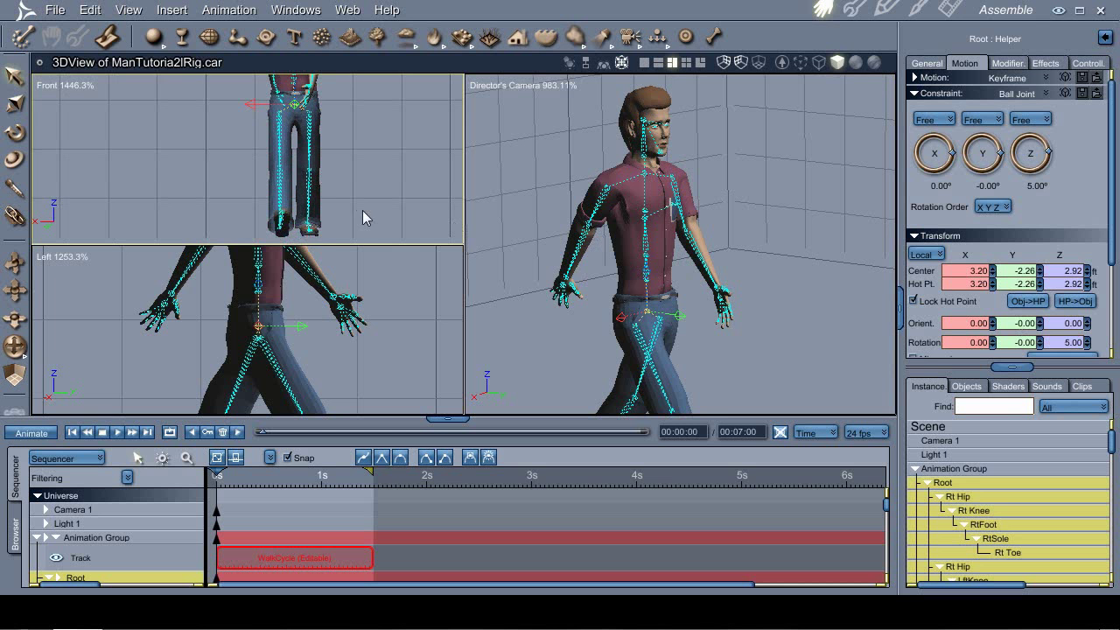
left_click_drag(325, 180, 254, 242)
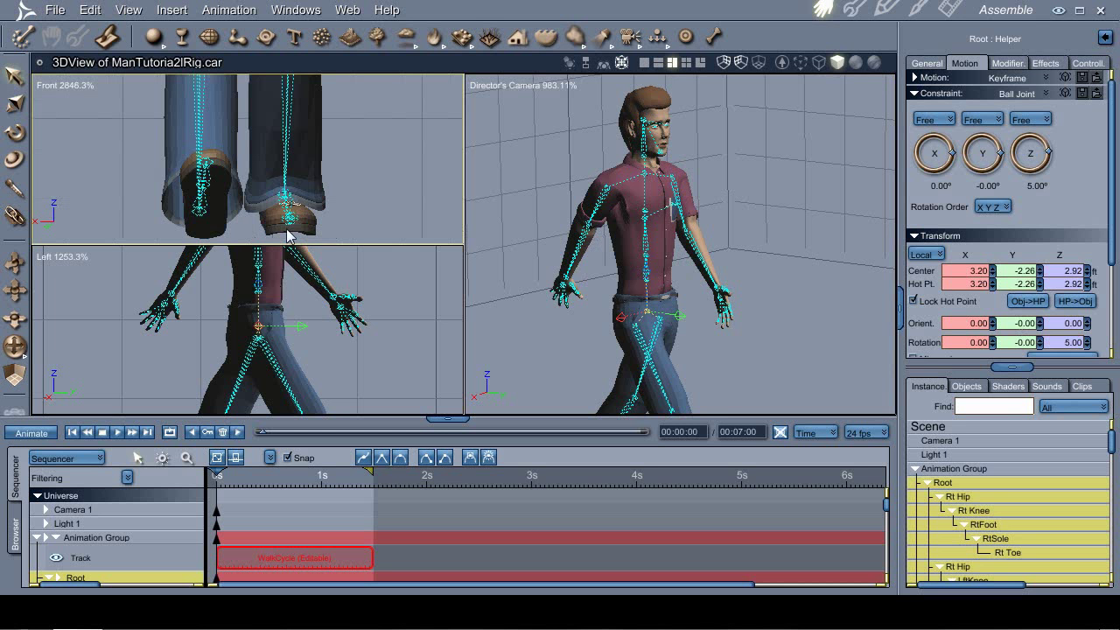
right_click(644, 339)
left_click_drag(783, 334, 788, 155)
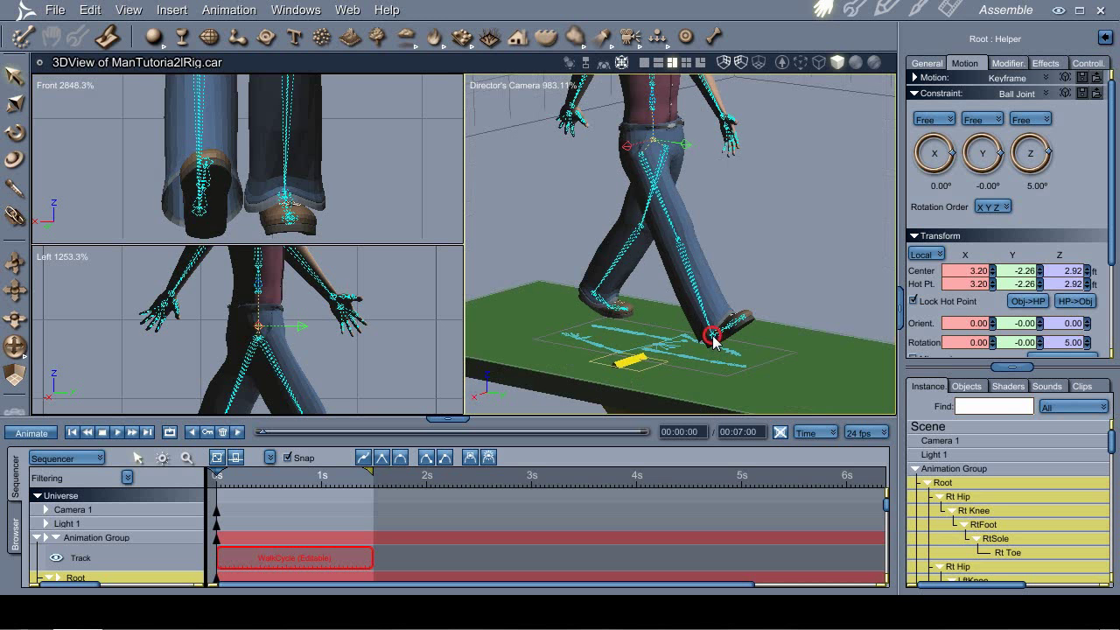
left_click(724, 329)
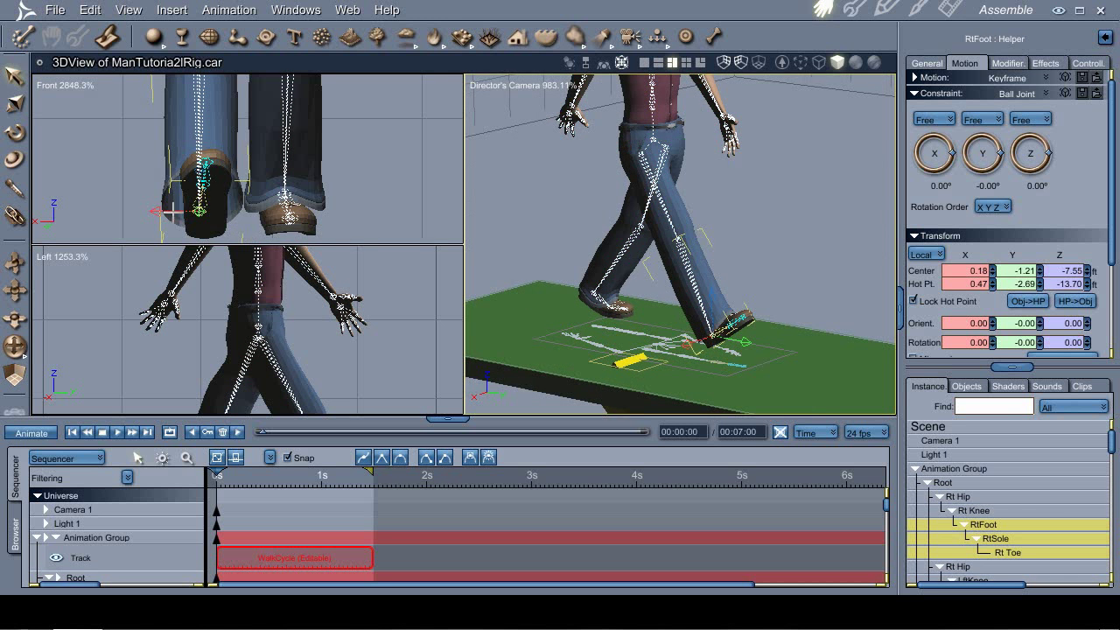
left_click_drag(166, 210, 180, 210)
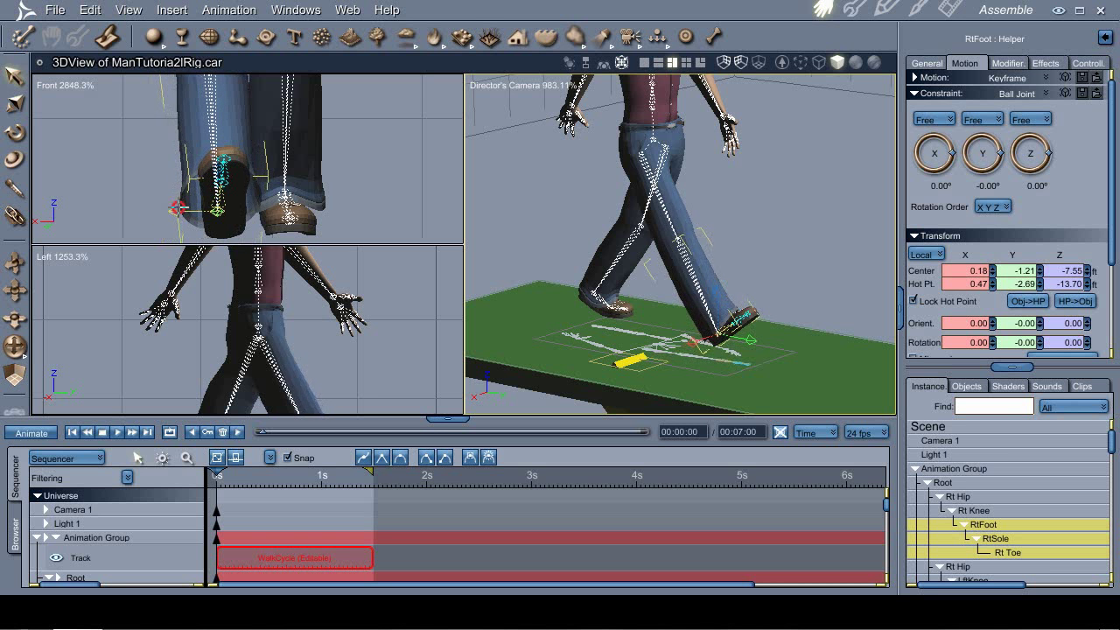
left_click(592, 294)
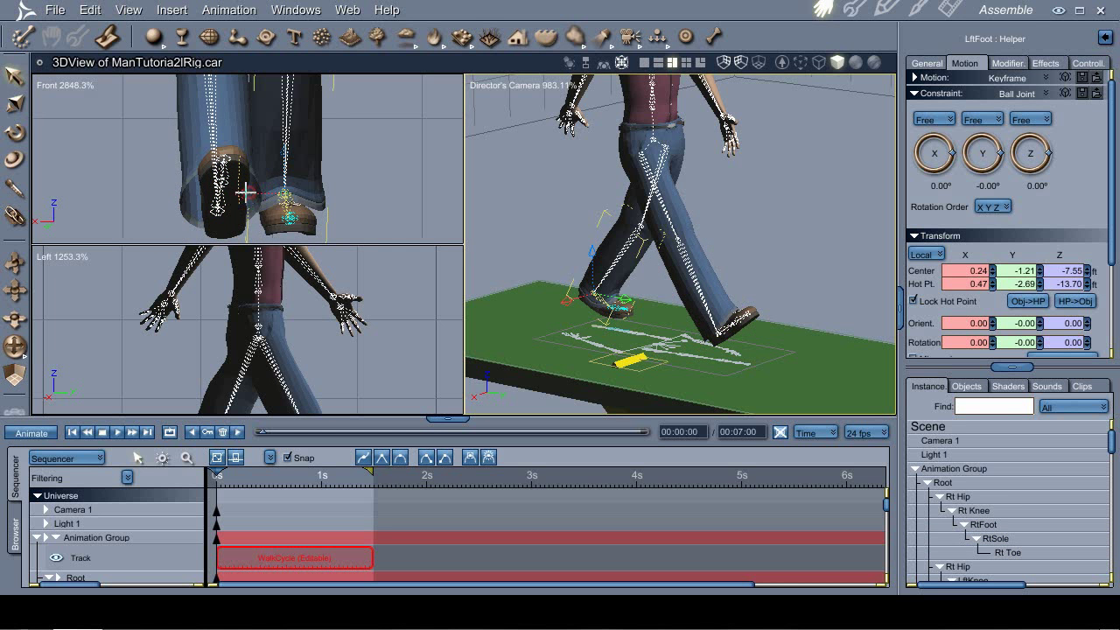
left_click_drag(250, 193, 235, 193)
Set the Root bone's constraint to None so the whole figure can be moved
scroll(288, 157, "down", 5)
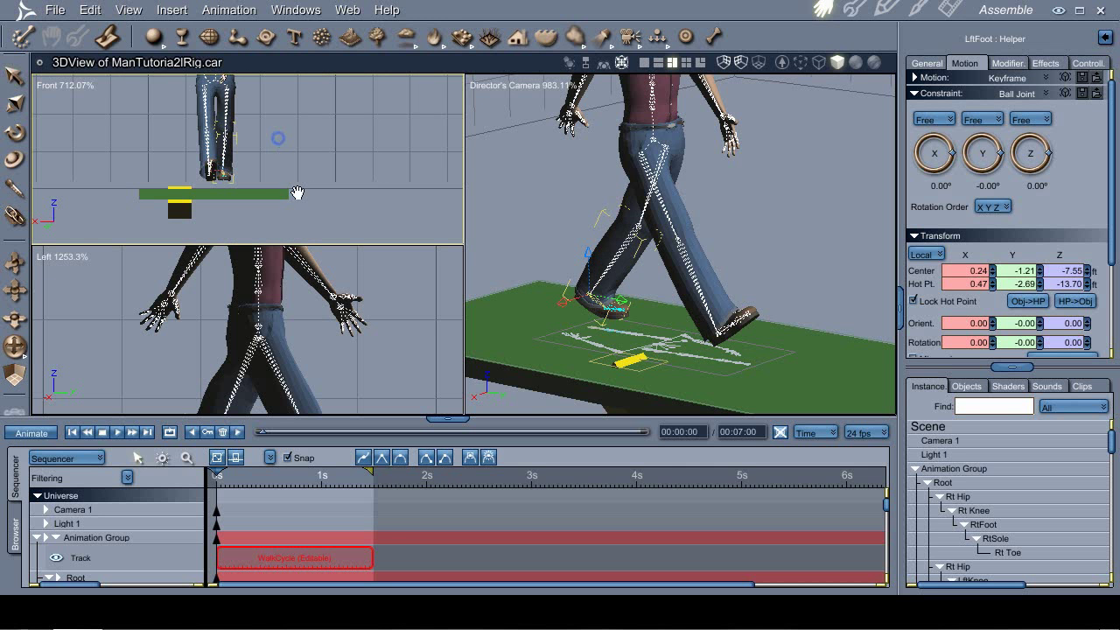
scroll(300, 154, "down", 1)
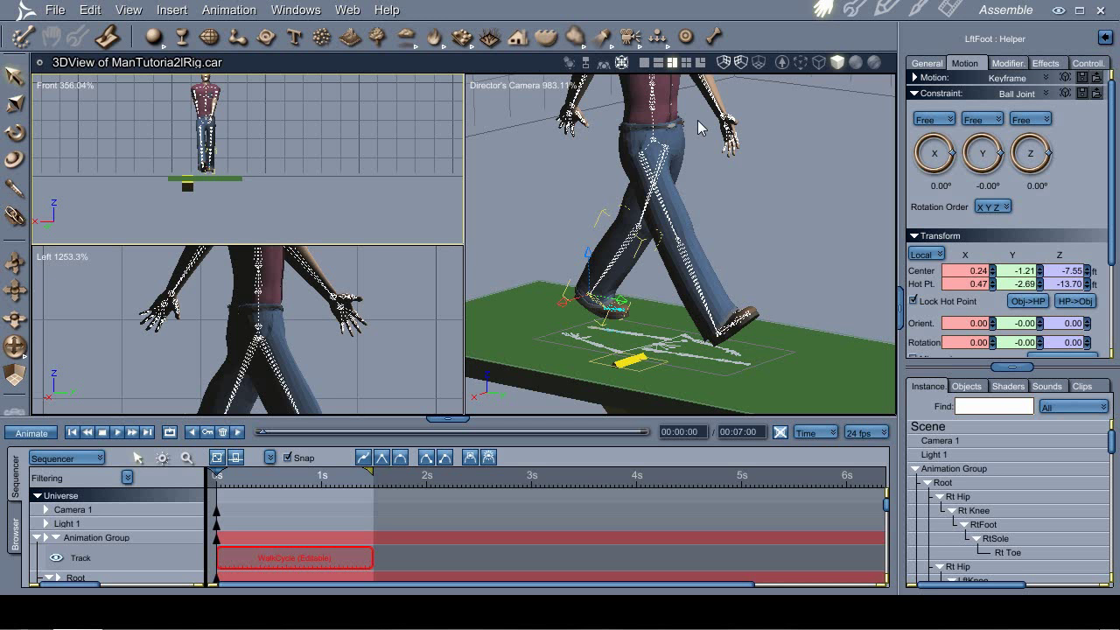
left_click(655, 142)
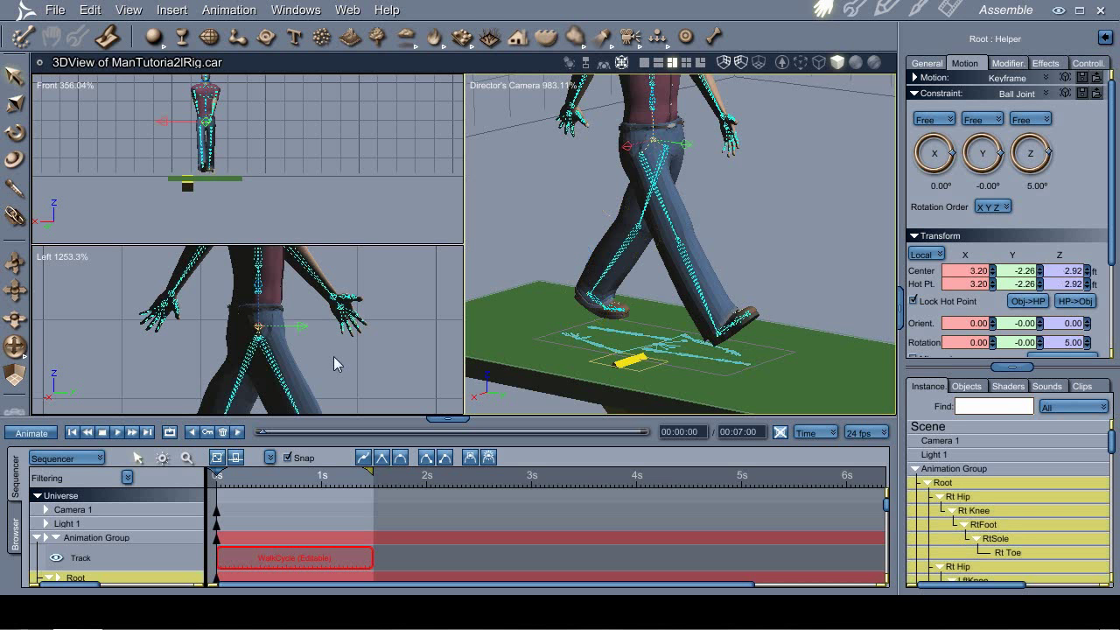
middle_click_drag(306, 377, 337, 226)
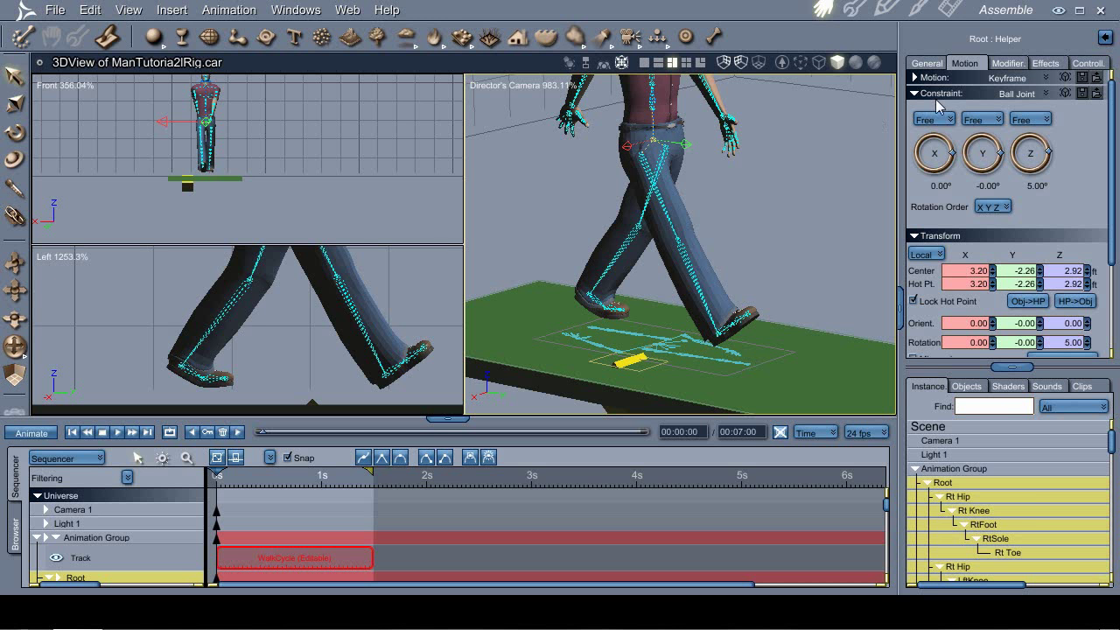
left_click(1003, 95)
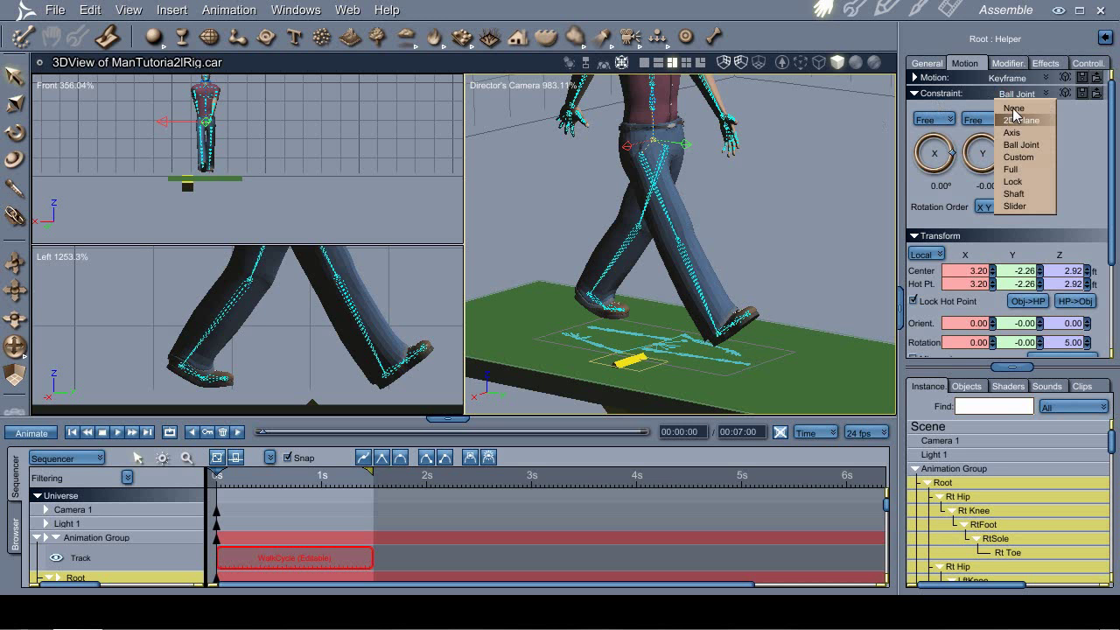
left_click(1013, 108)
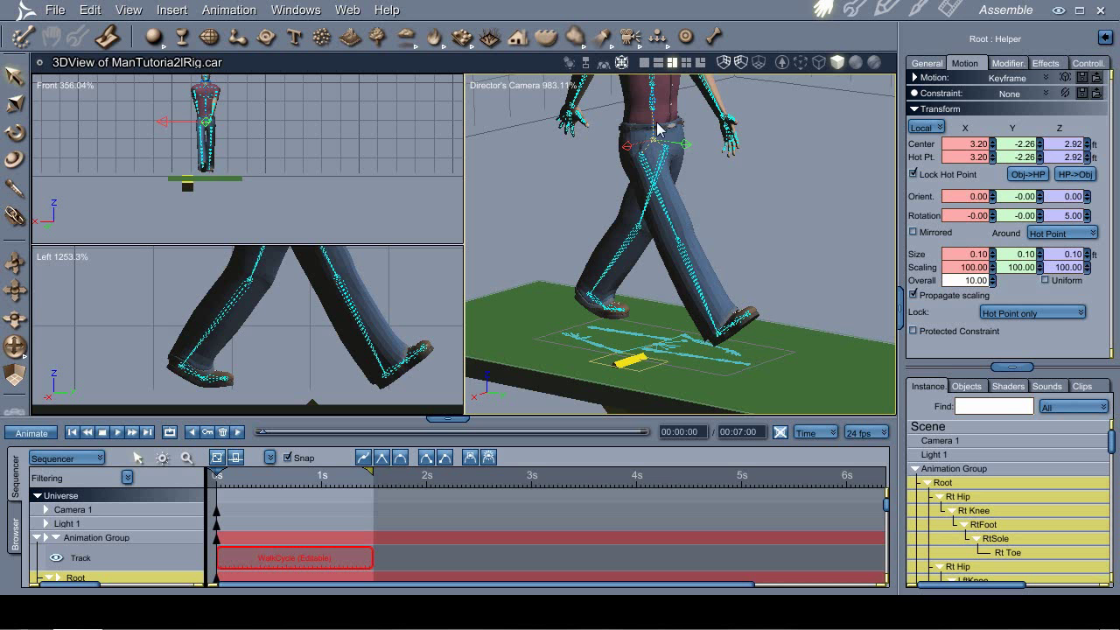
Lower the Root bone to a Z position of 2.68 ft so the rear foot rests on the green ground
left_click_drag(657, 130, 652, 164)
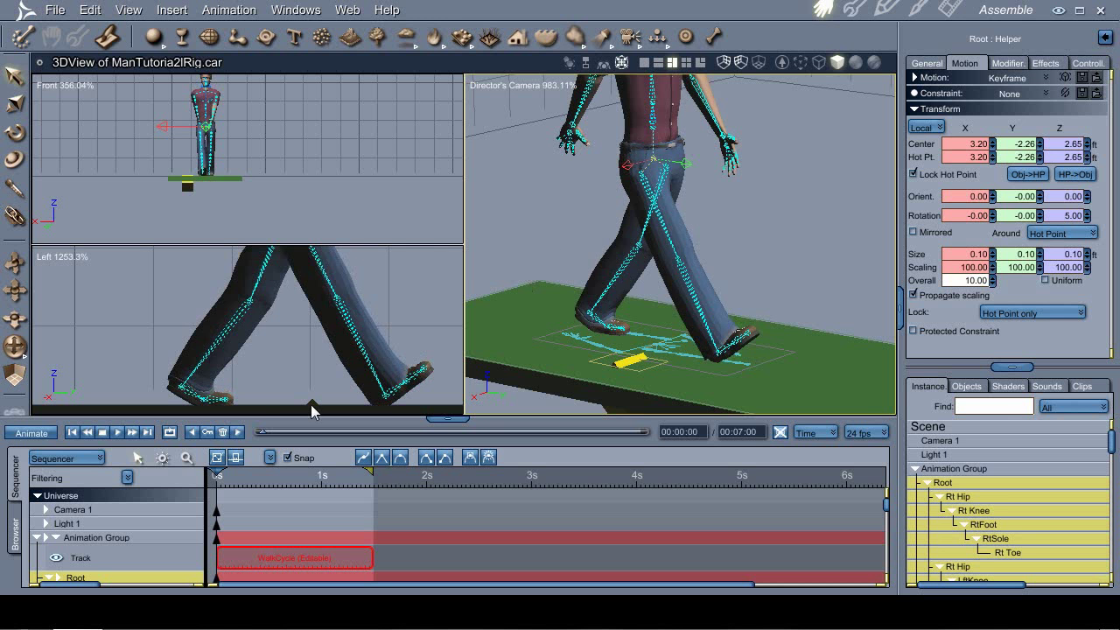
left_click(267, 385)
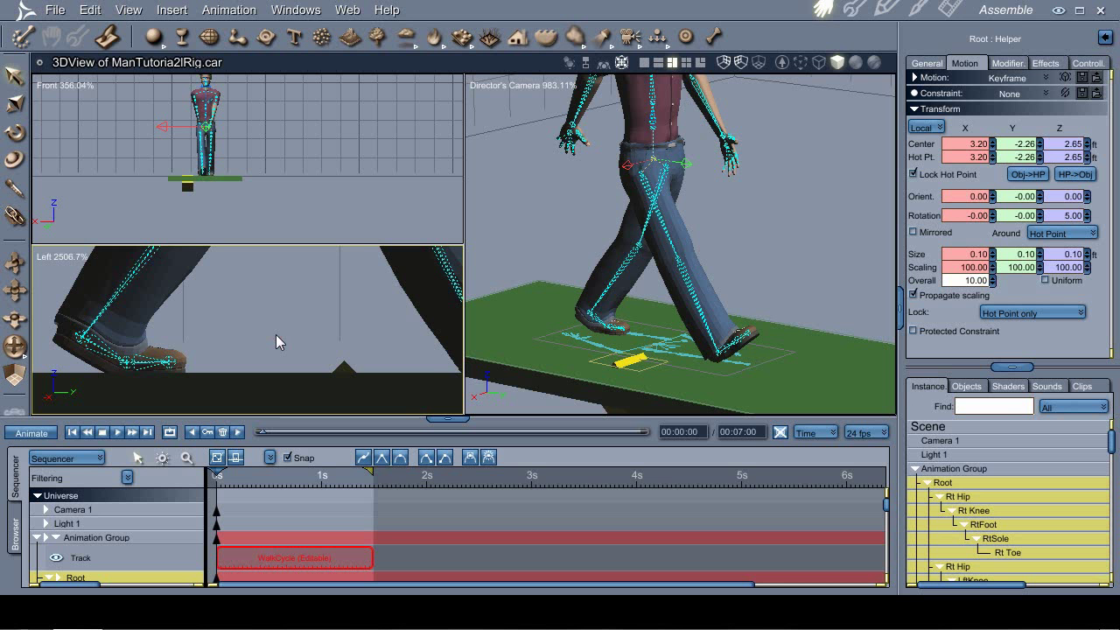
key("Up")
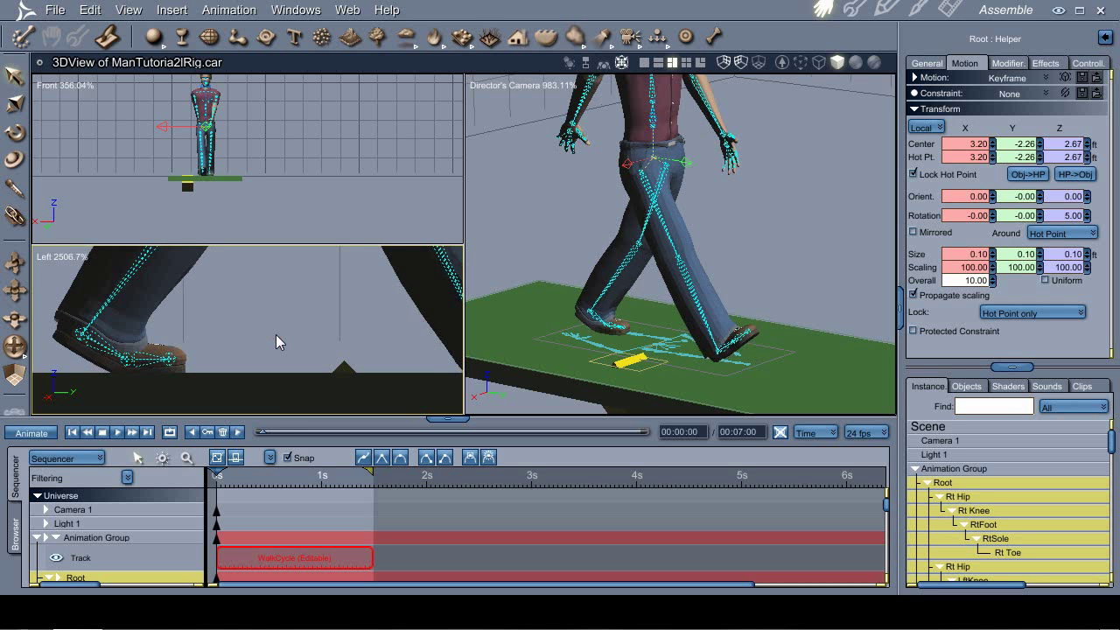
key("Up")
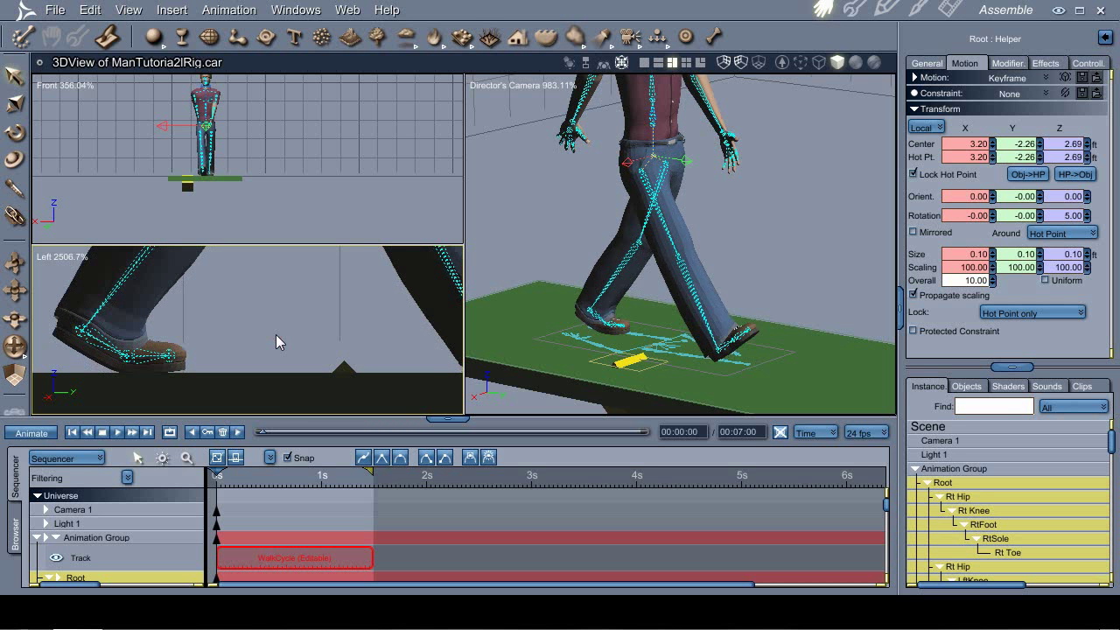
key("Down")
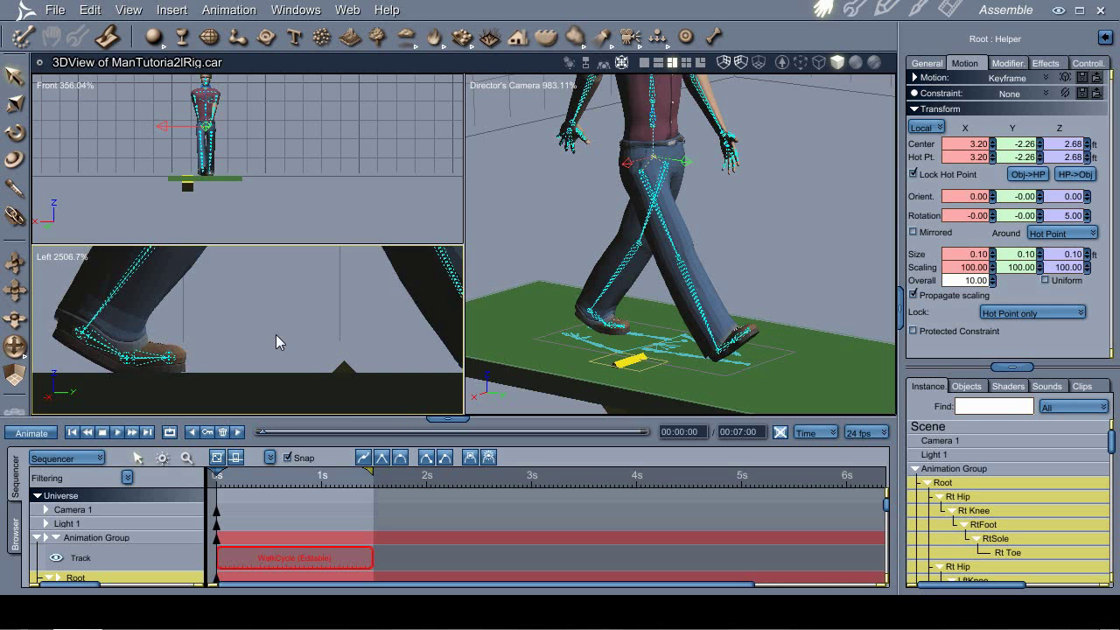
Set the current animation time to 00:00:18, the midpoint of the WalkCycle clip
left_click(773, 204, "ctrl+alt")
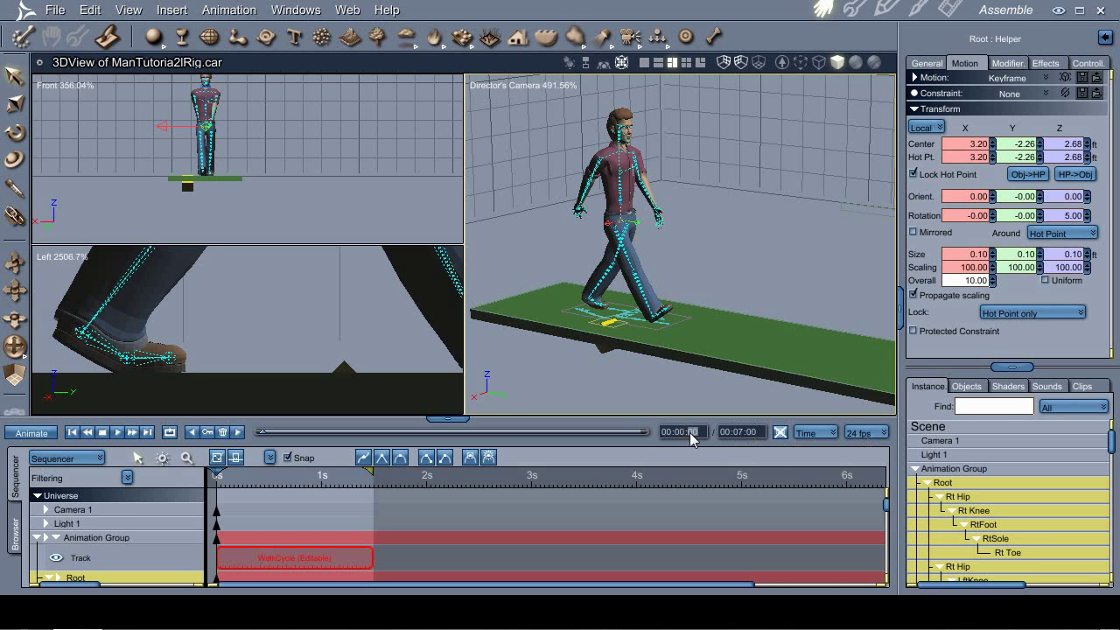
type("18")
key("Return")
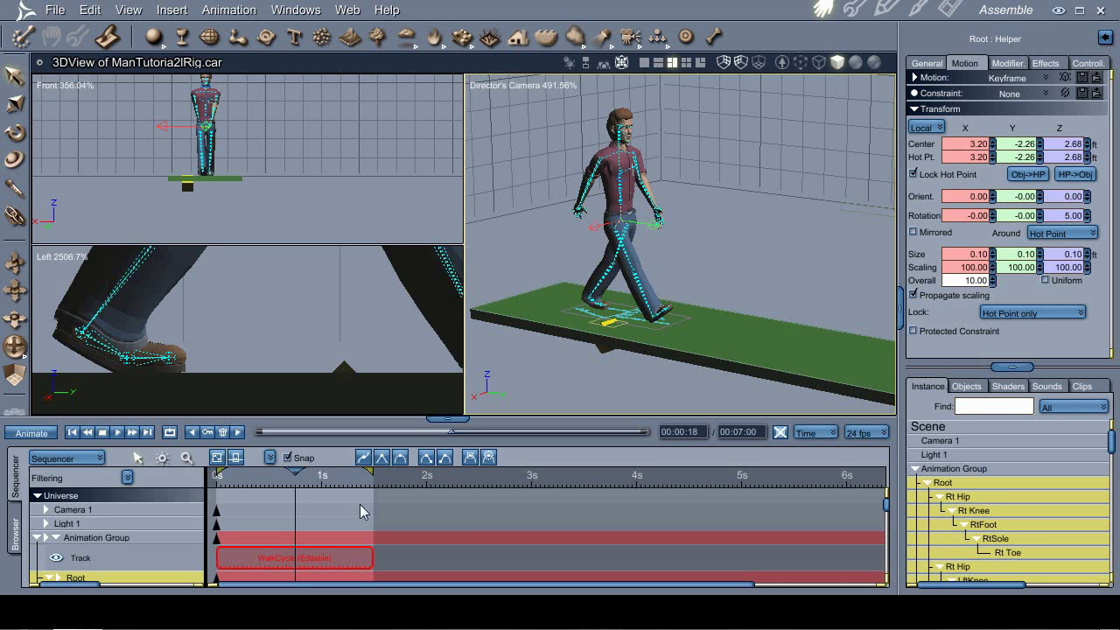
Swing the right leg backward at frame 18 by rotating its Rt Hip bone to about -29.42° on X
left_click(218, 319)
left_click(218, 320)
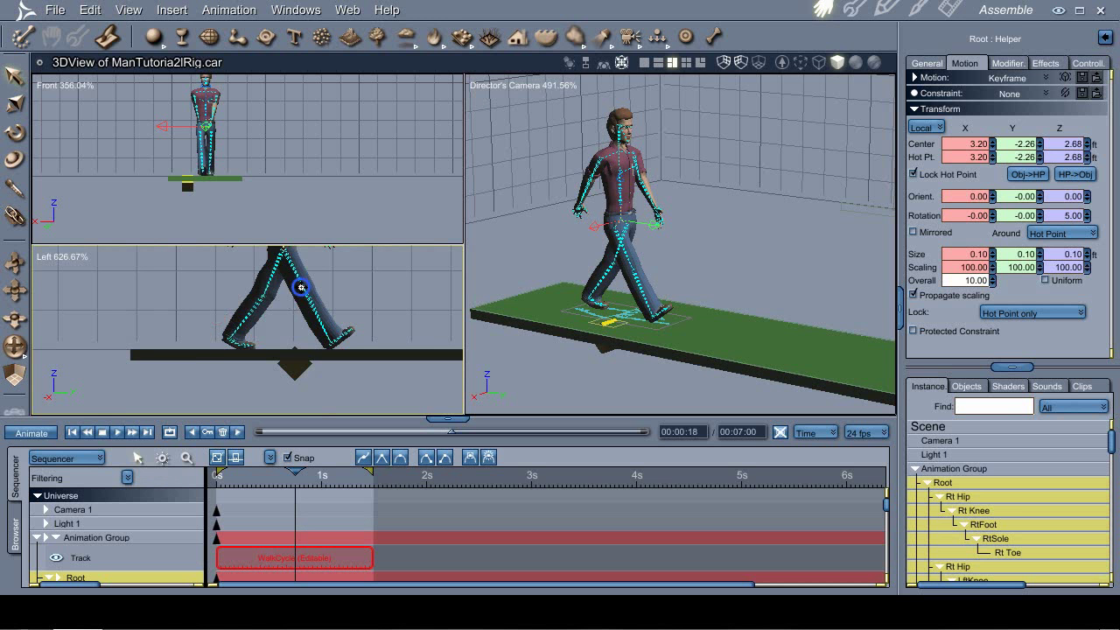
left_click_drag(300, 288, 295, 350)
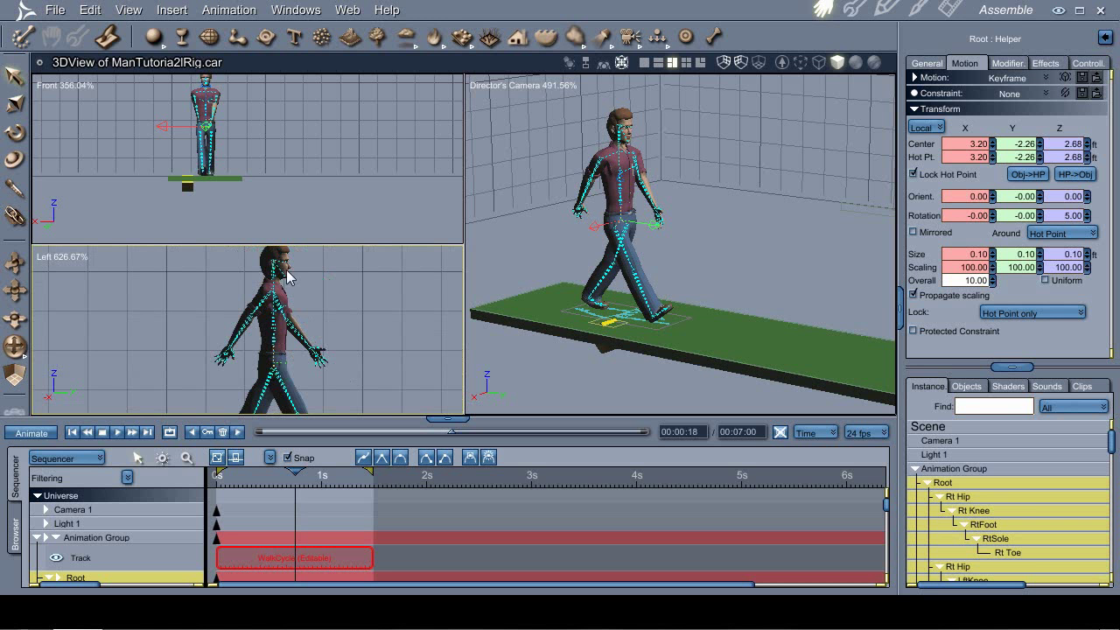
left_click_drag(188, 112, 224, 137, "ctrl")
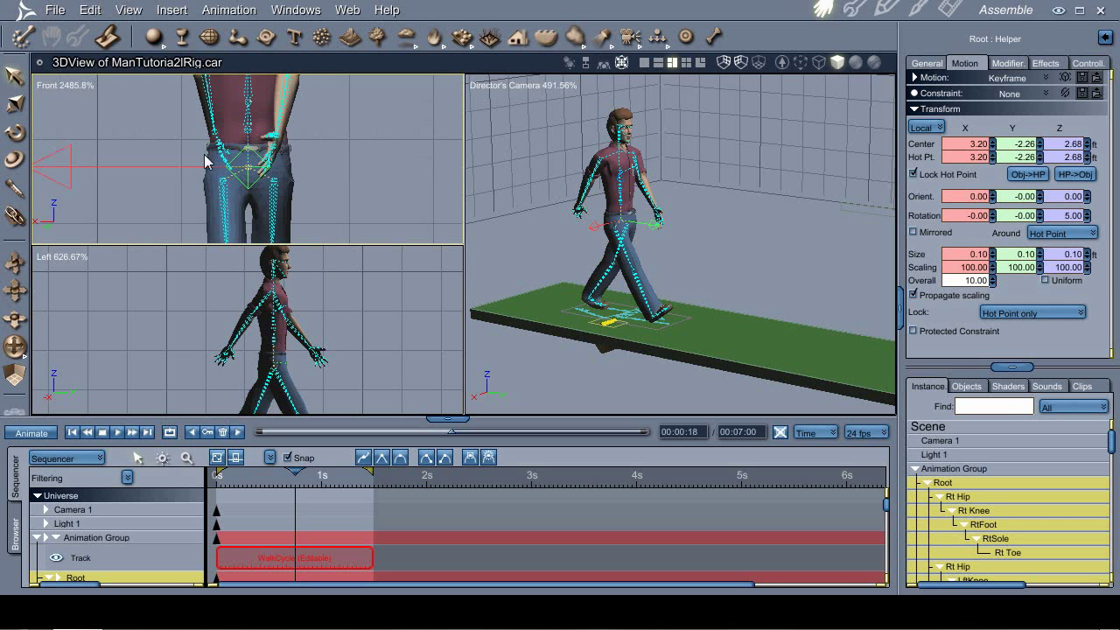
left_click_drag(332, 181, 341, 85)
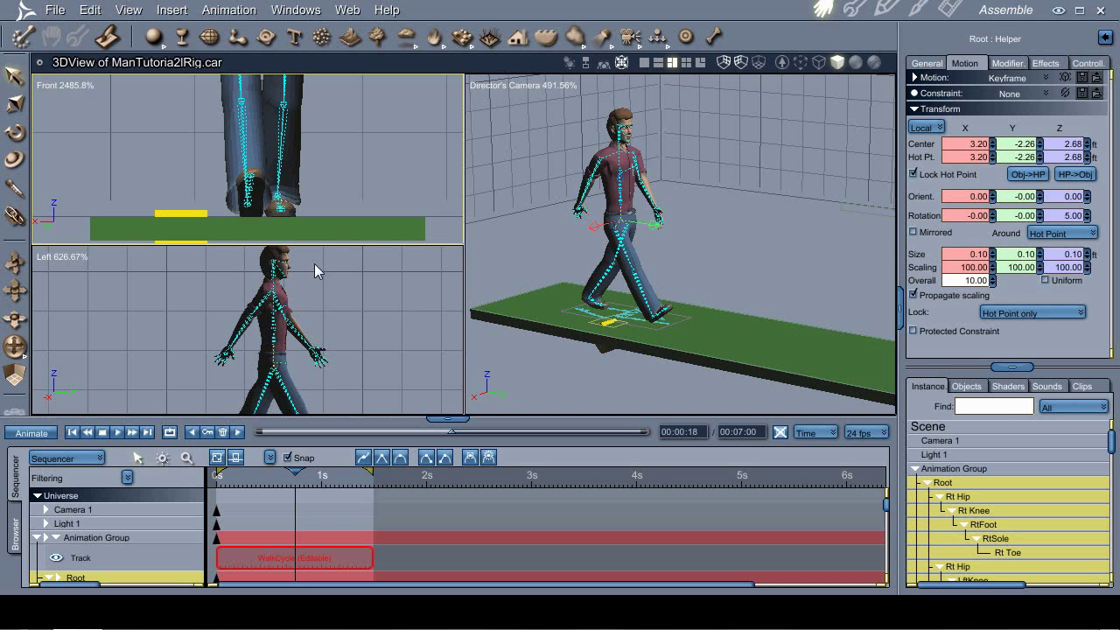
left_click_drag(325, 380, 329, 285)
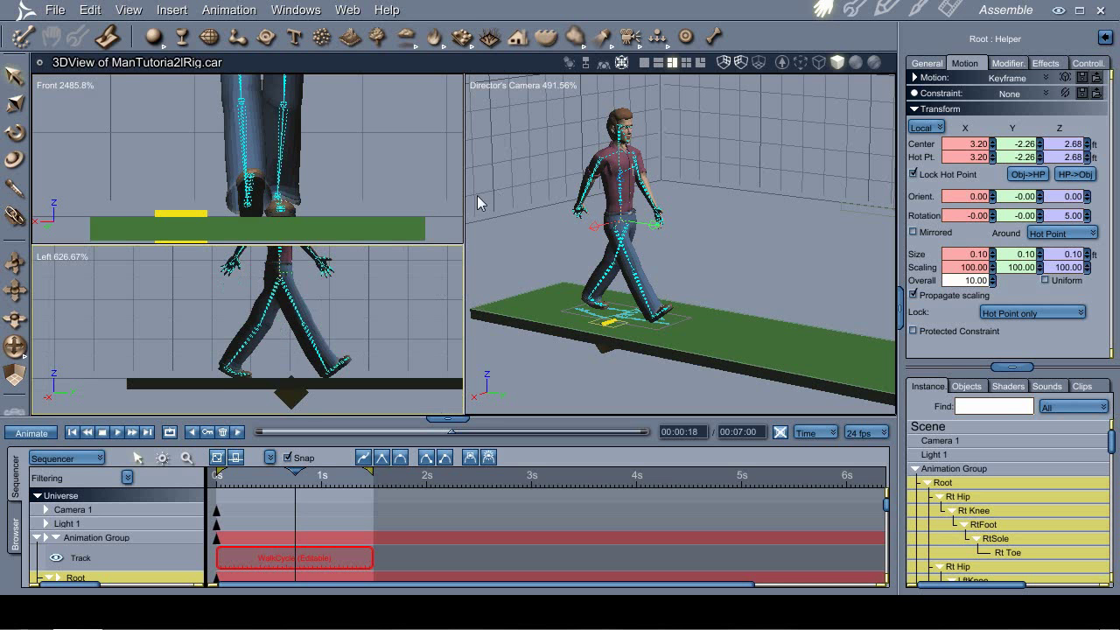
scroll(612, 267, "up", 2)
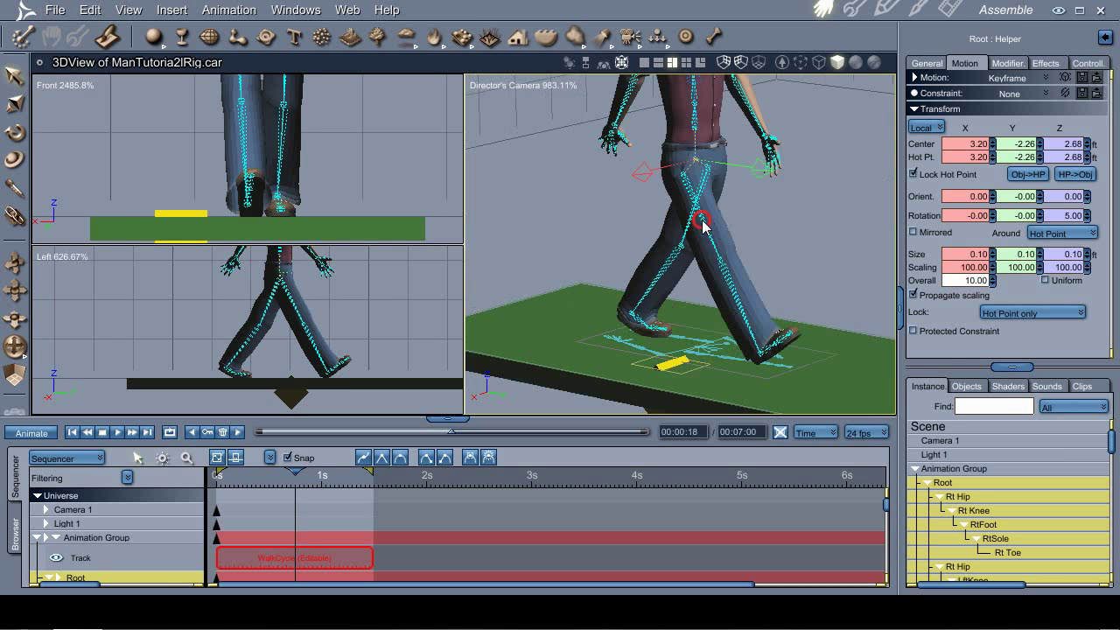
left_click(706, 226)
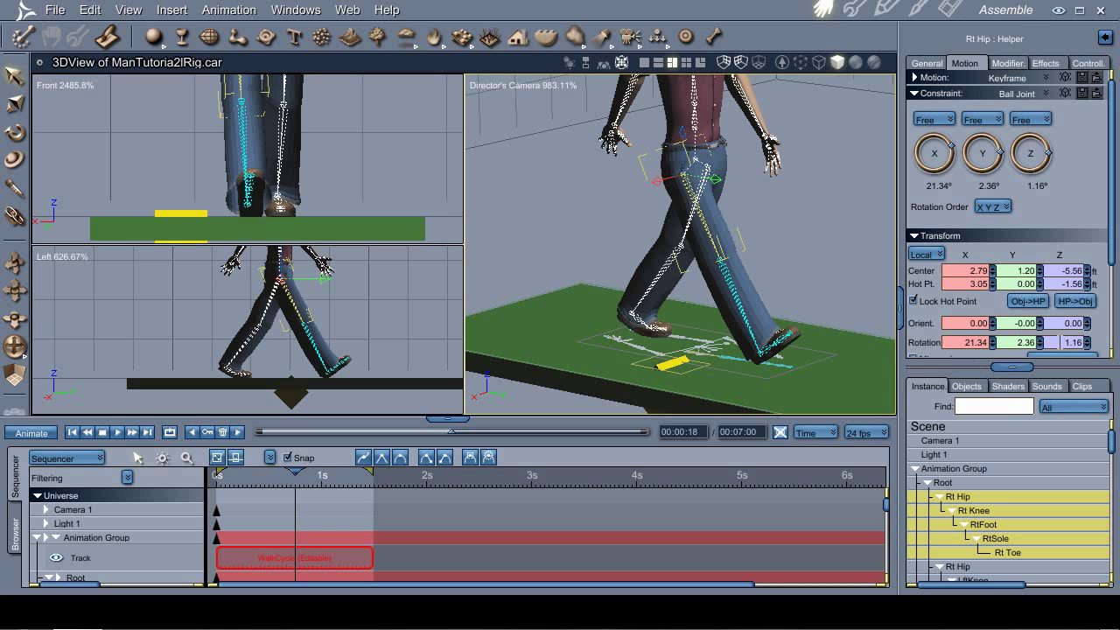
key("r")
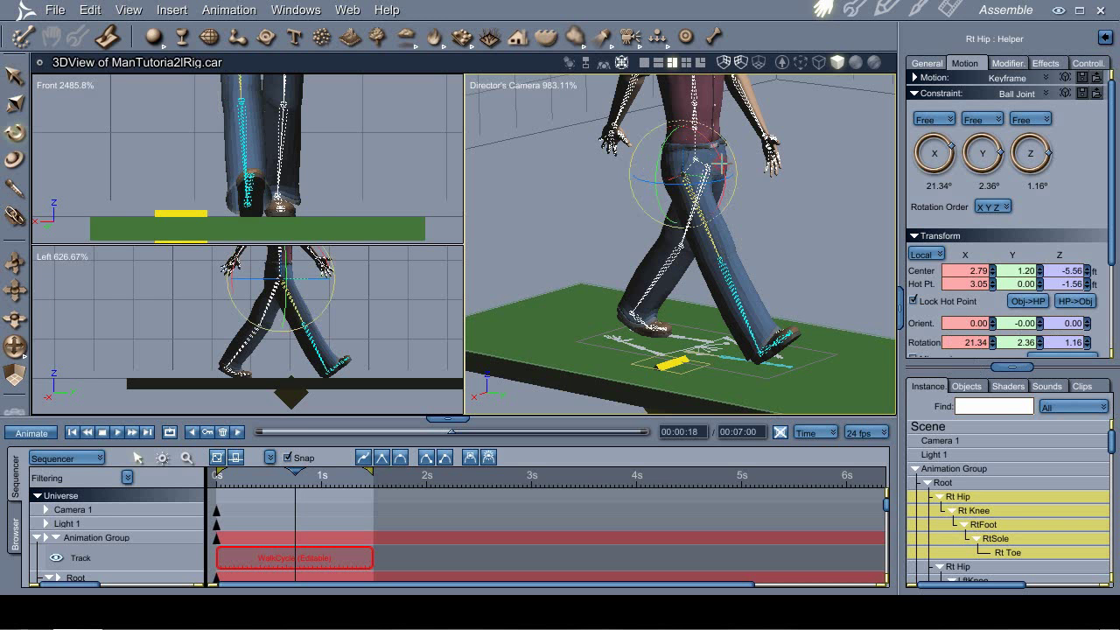
left_click_drag(719, 166, 715, 231)
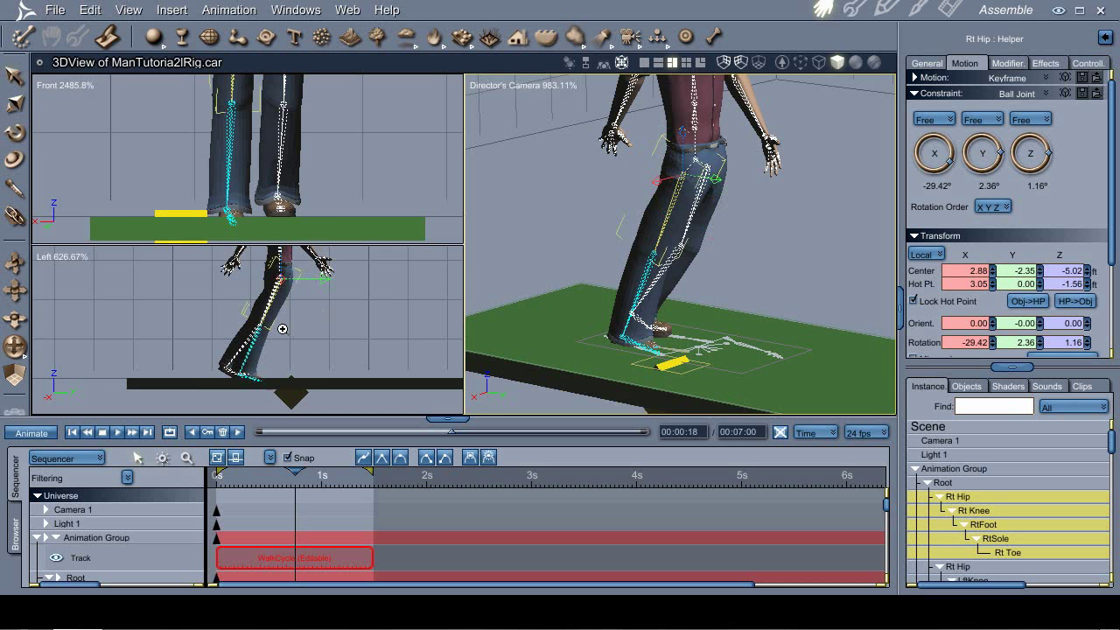
Rotate the Rt Knee bone to about 1.15° so the right lower leg trails behind the body
left_click_drag(286, 311, 235, 374)
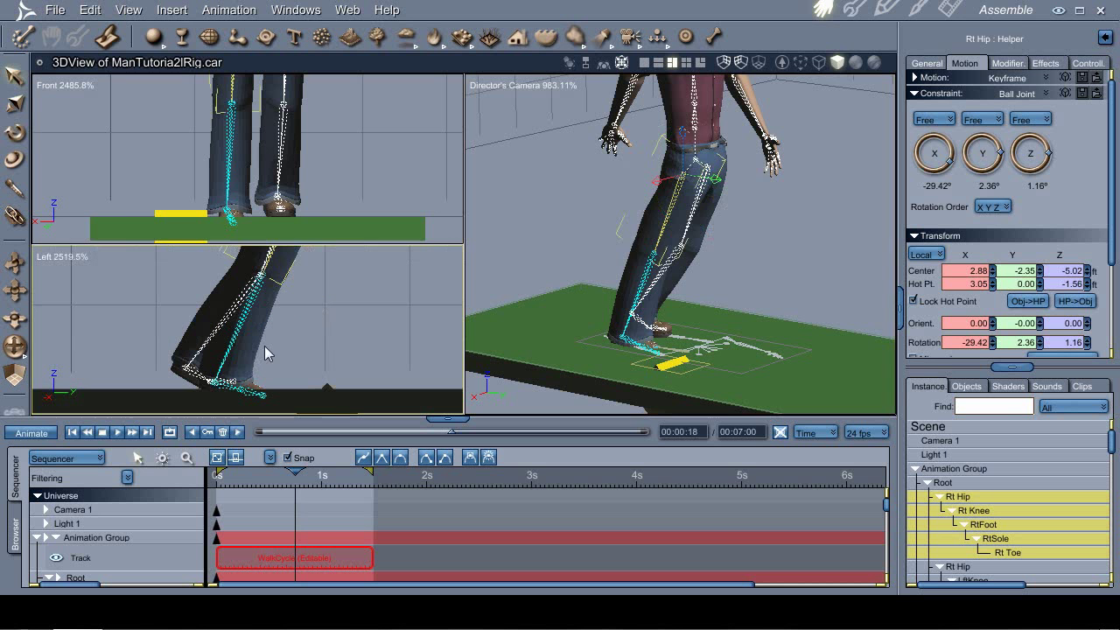
left_click(643, 283)
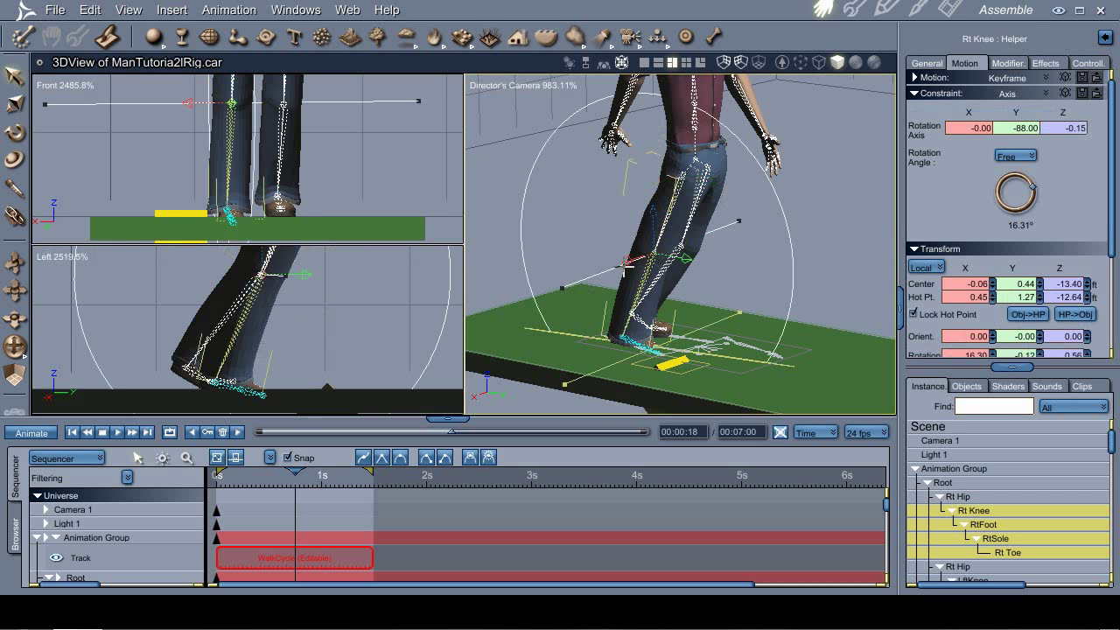
key("r")
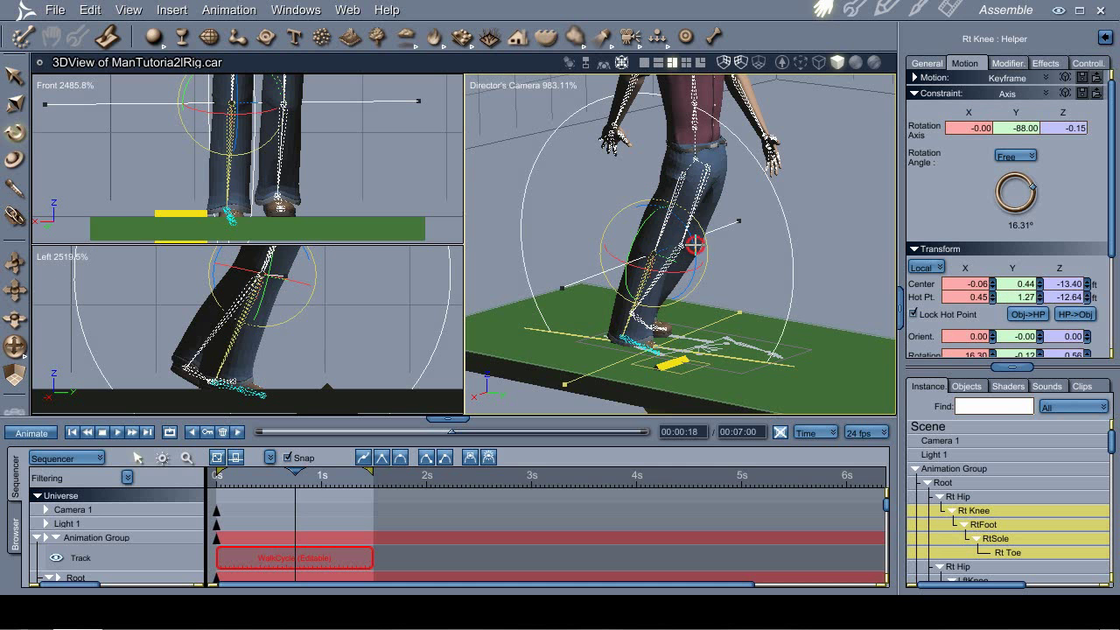
left_click_drag(697, 244, 691, 222)
Rotate the RtSole bone to about 28° on X so the front of the right foot lies flat on the ground
key("ctrl+space")
left_click(245, 349, "ctrl")
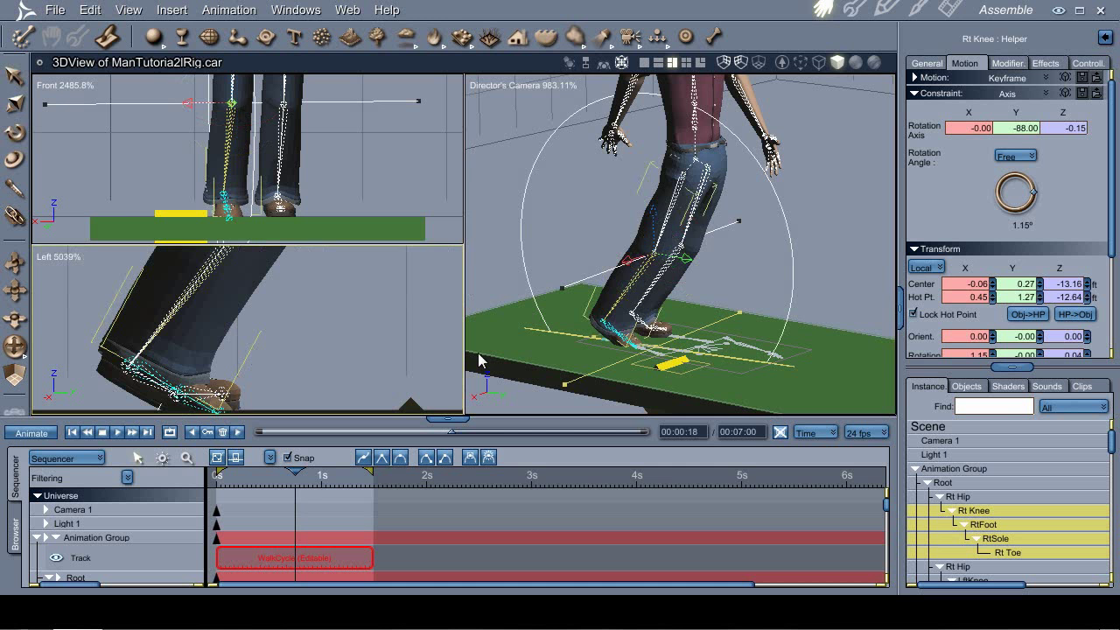
left_click(618, 331, "ctrl")
scroll(618, 331, "up", 2)
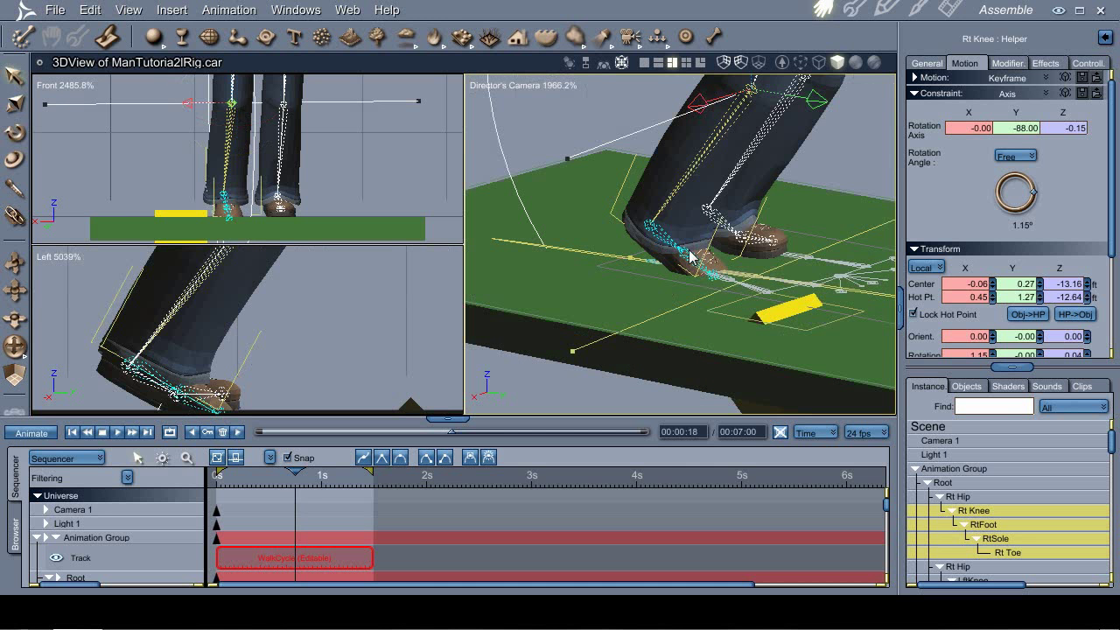
left_click(686, 253)
key("r")
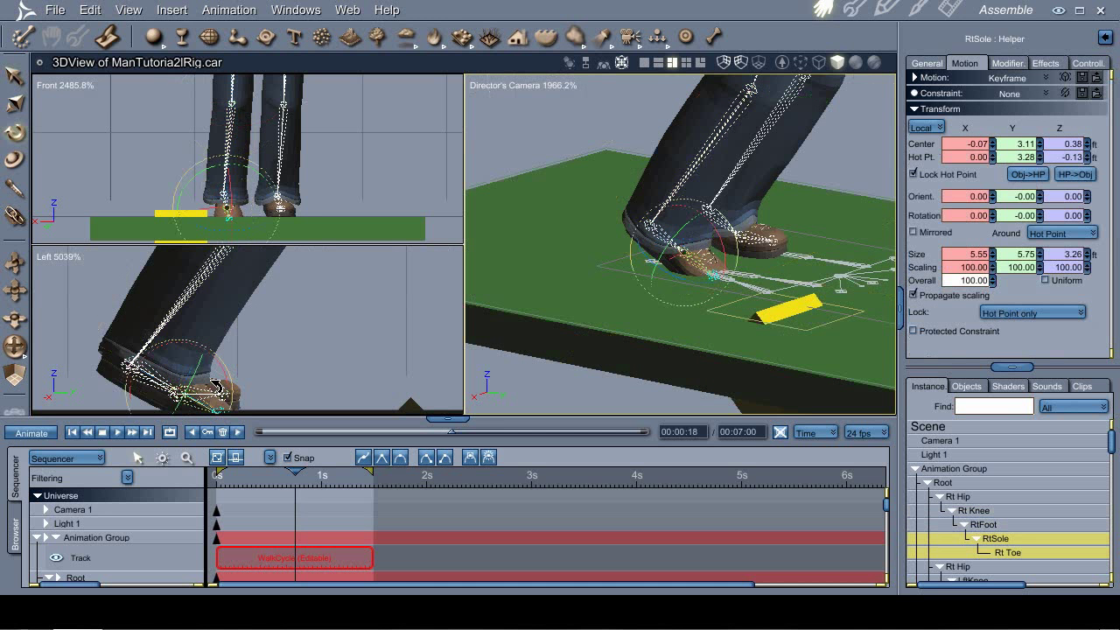
left_click_drag(225, 373, 243, 326)
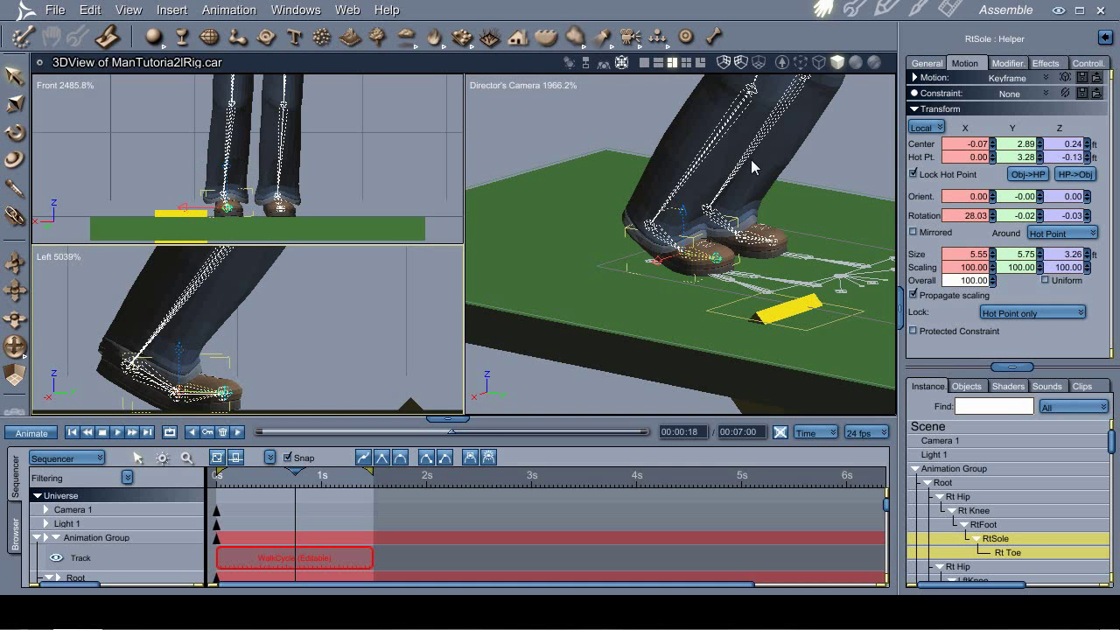
Check the starting pose at frame 0, and at frame 18 swing the left leg forward by rotating its hip bone to about 17.32° on X
left_click(702, 182, "ctrl+alt")
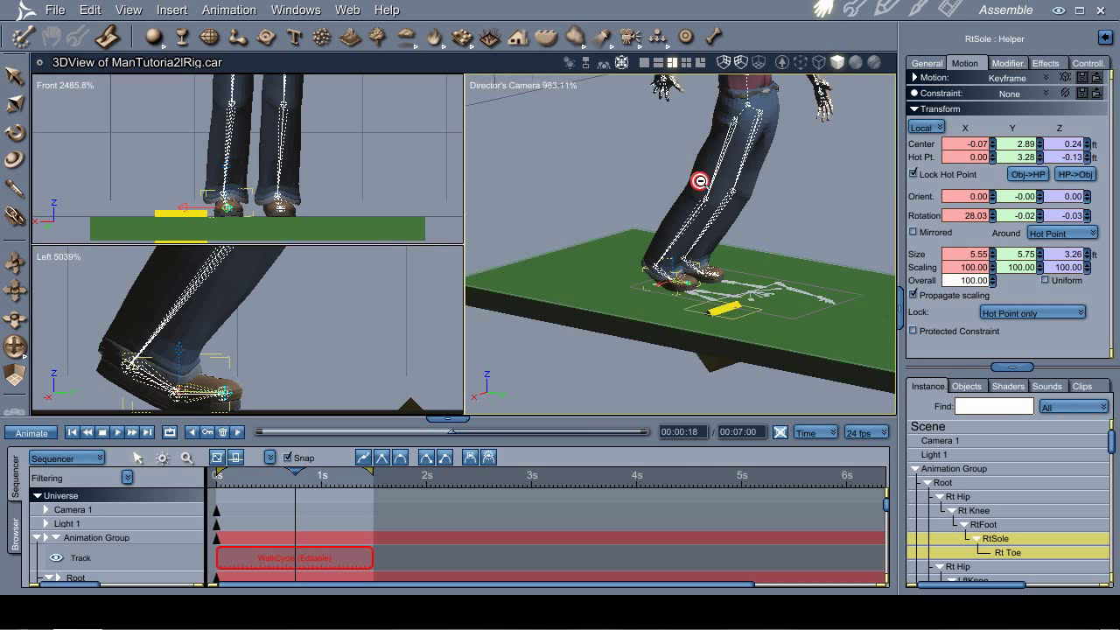
left_click(701, 181, "ctrl+alt")
scroll(707, 225, "up", 2)
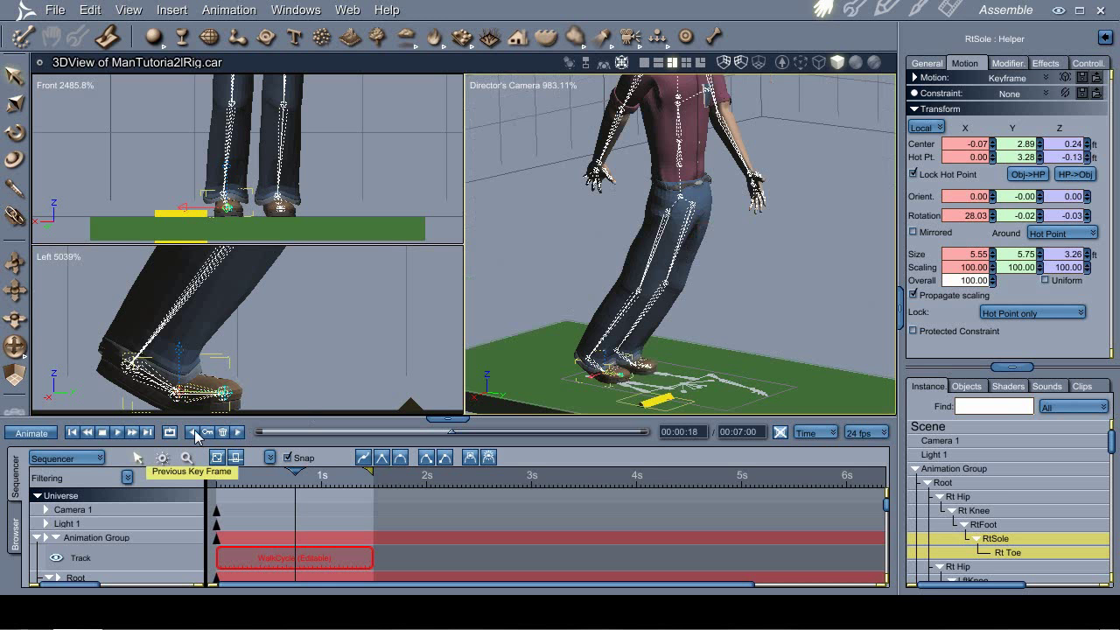
left_click(196, 433)
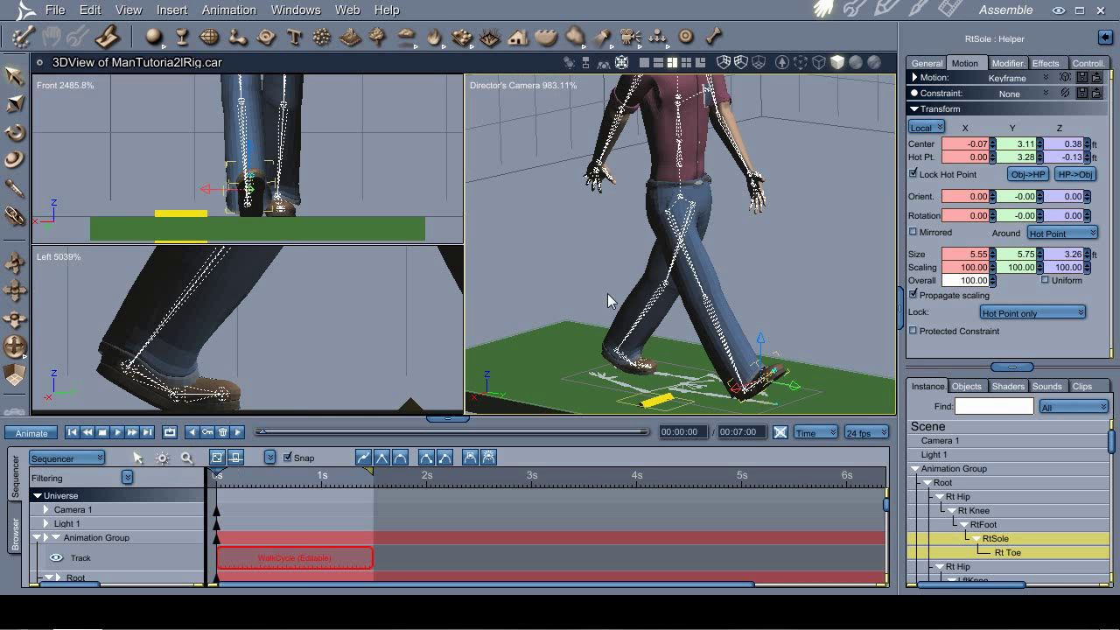
left_click(691, 218)
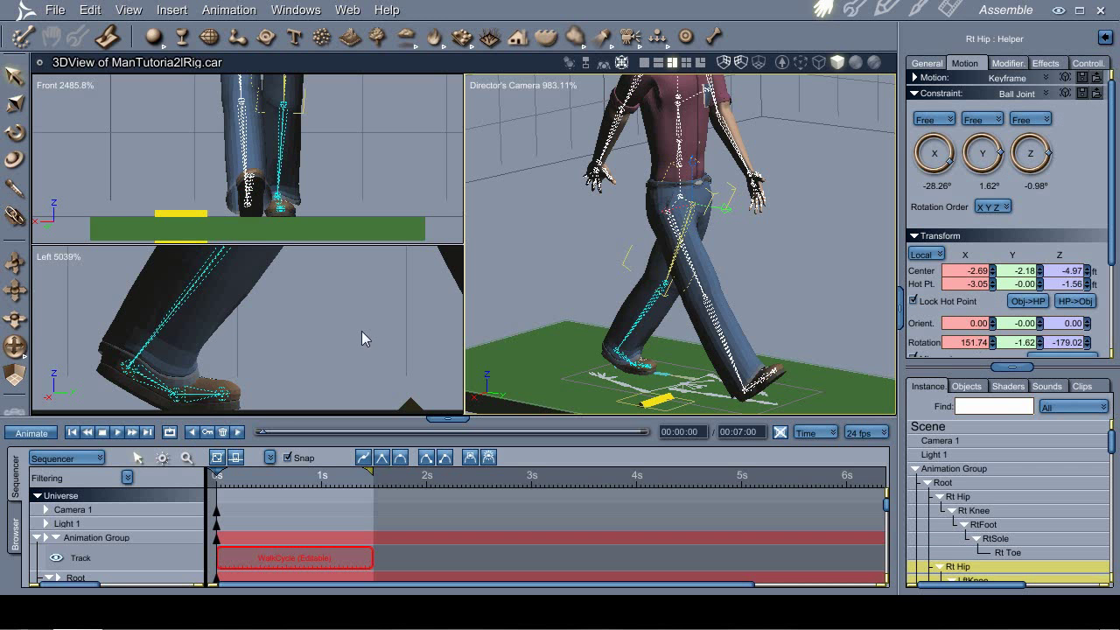
left_click(238, 438)
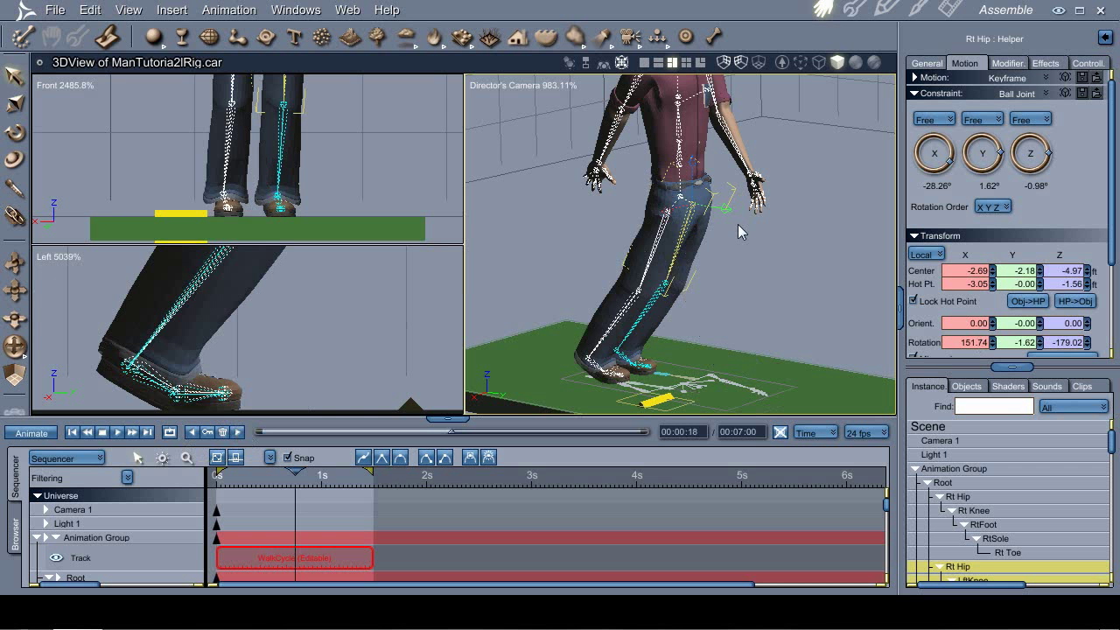
left_click_drag(726, 237, 731, 192)
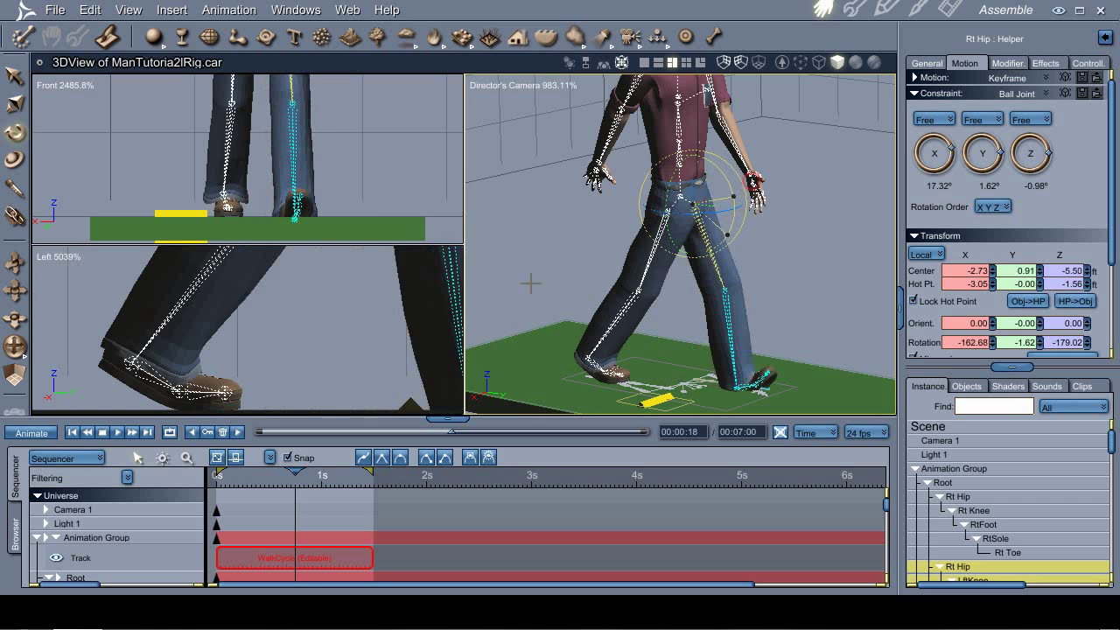
Rotate the LftKnee bone to about 12.56° to straighten the forward left leg
left_click(378, 333)
scroll(376, 328, "down", 2)
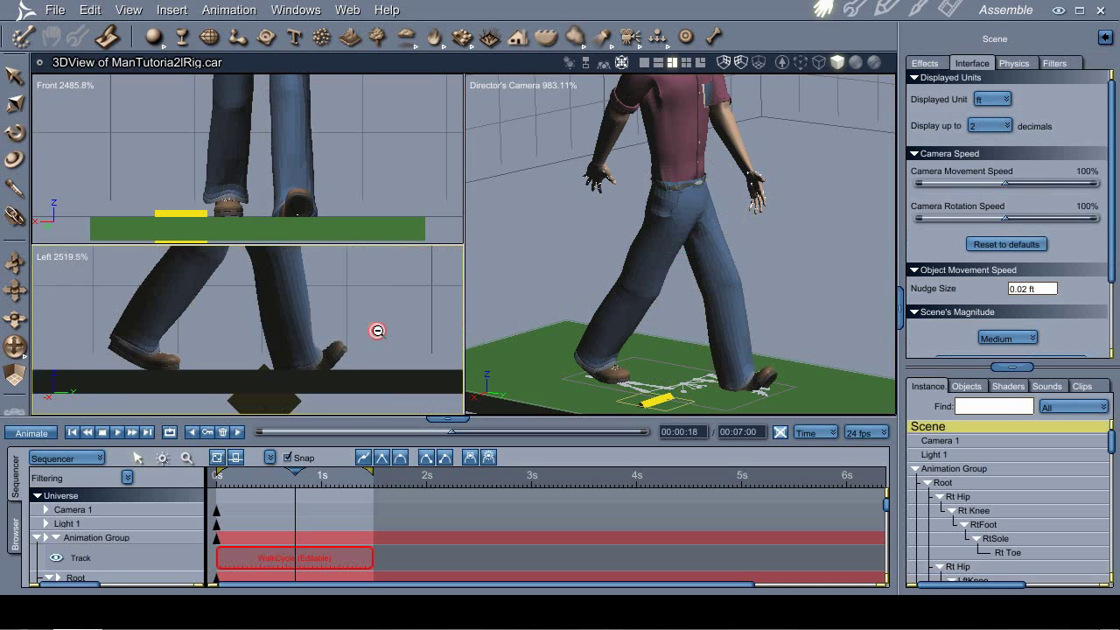
left_click_drag(253, 264, 138, 370)
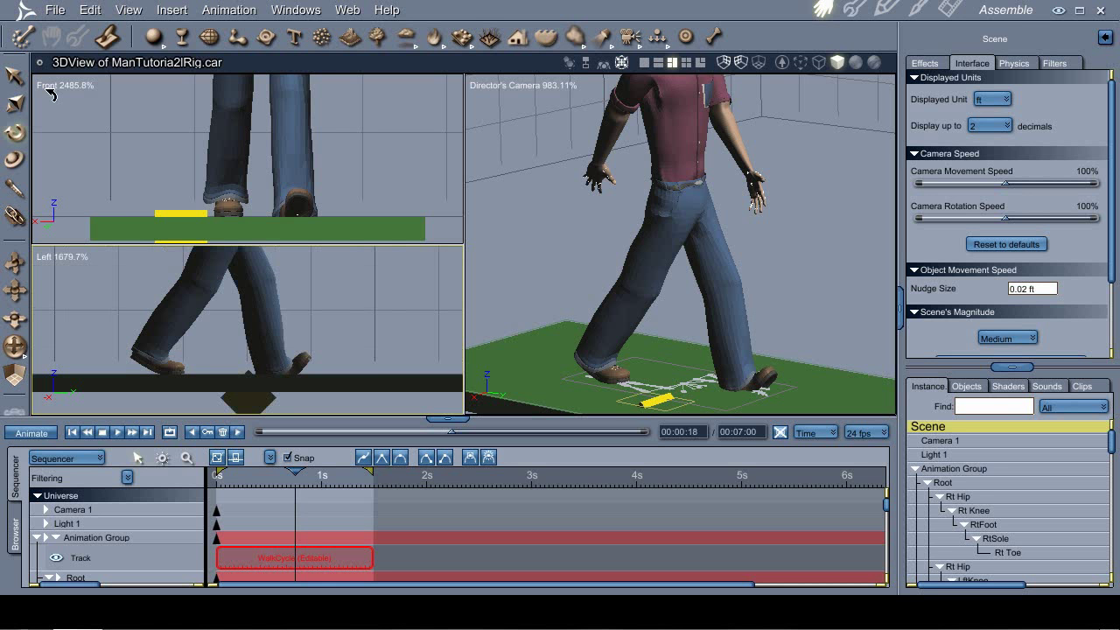
left_click(16, 77)
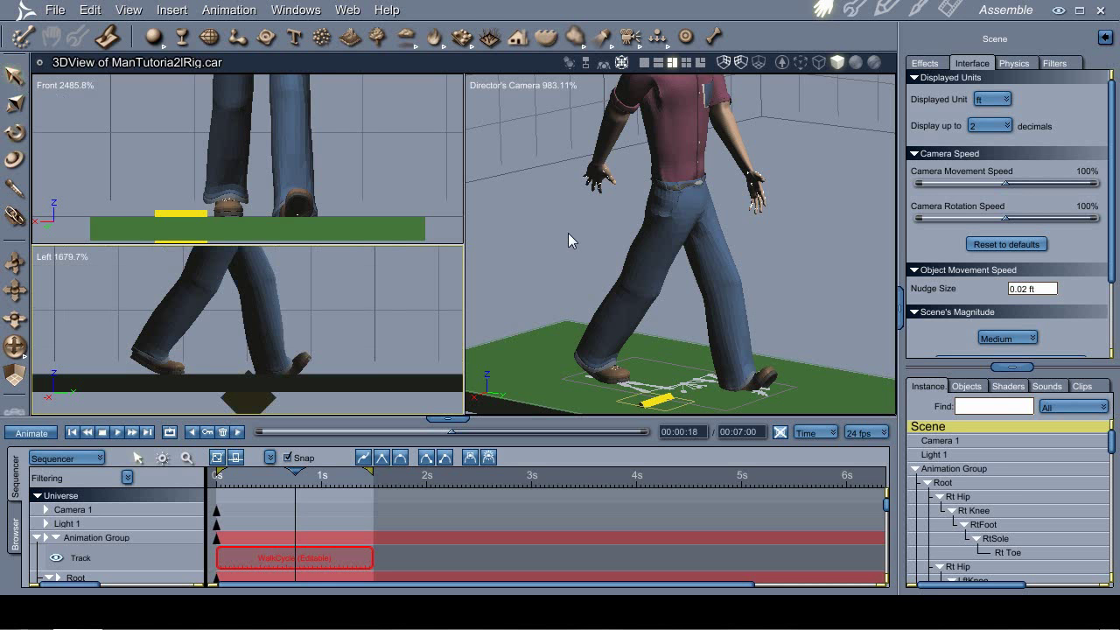
left_click(731, 325)
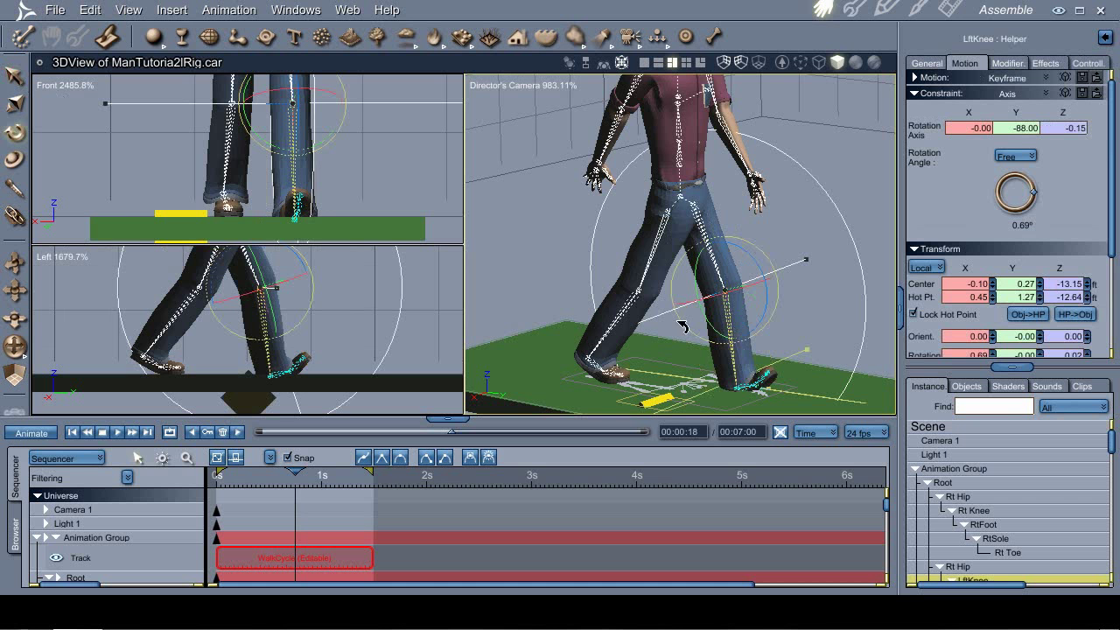
left_click_drag(768, 305, 773, 320)
key("t")
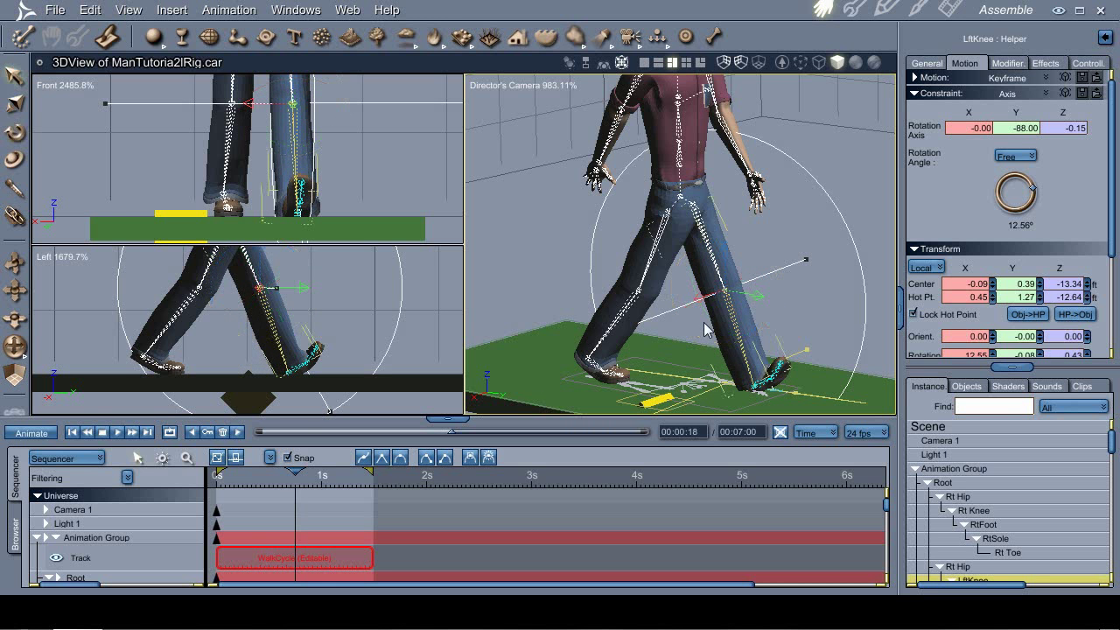
Fine-tune the left leg's hip bone to about 19.85° on X, reaching the leg slightly further forward
left_click(706, 244)
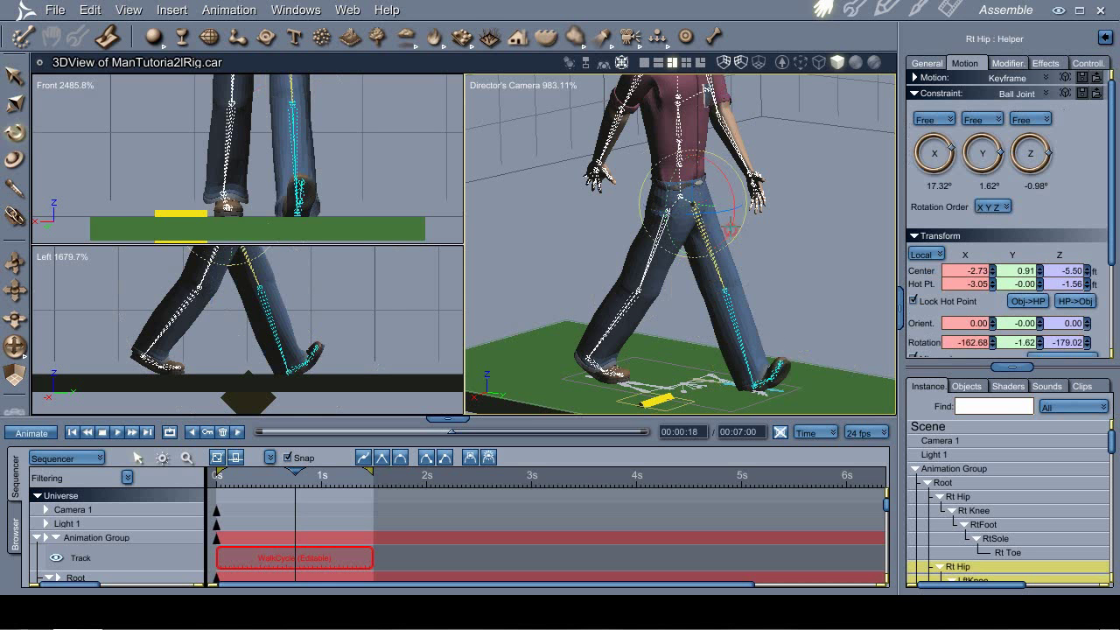
left_click_drag(730, 232, 732, 230)
key("t")
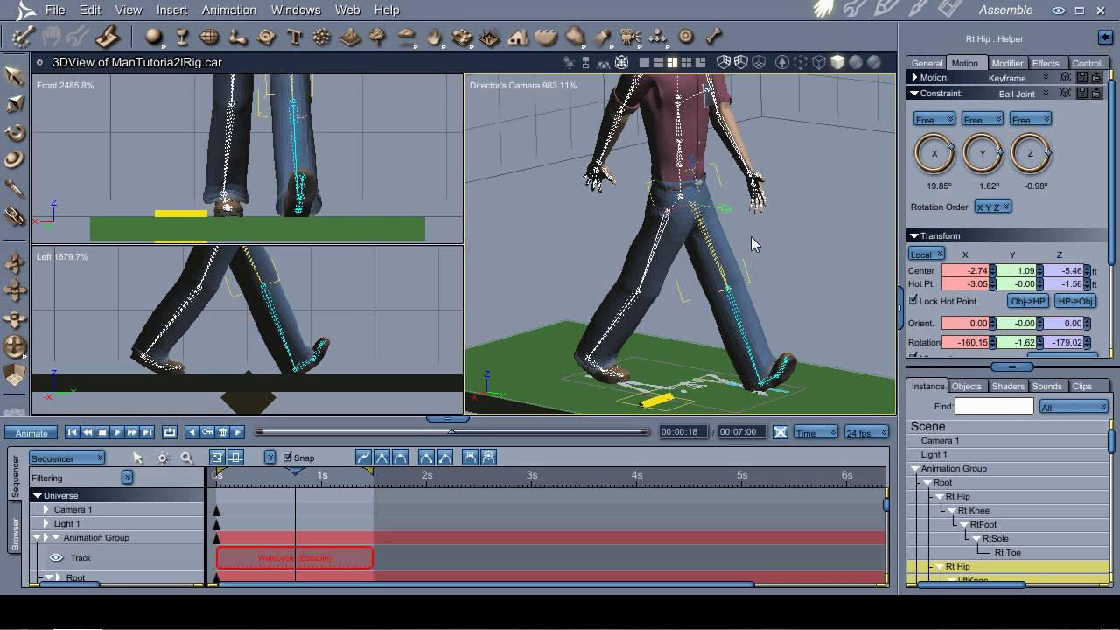
Rotate the LftSole bone to about 5.21° on X to reduce the upward bend of the left toes
key("ctrl+space")
left_click_drag(353, 308, 234, 420, "ctrl")
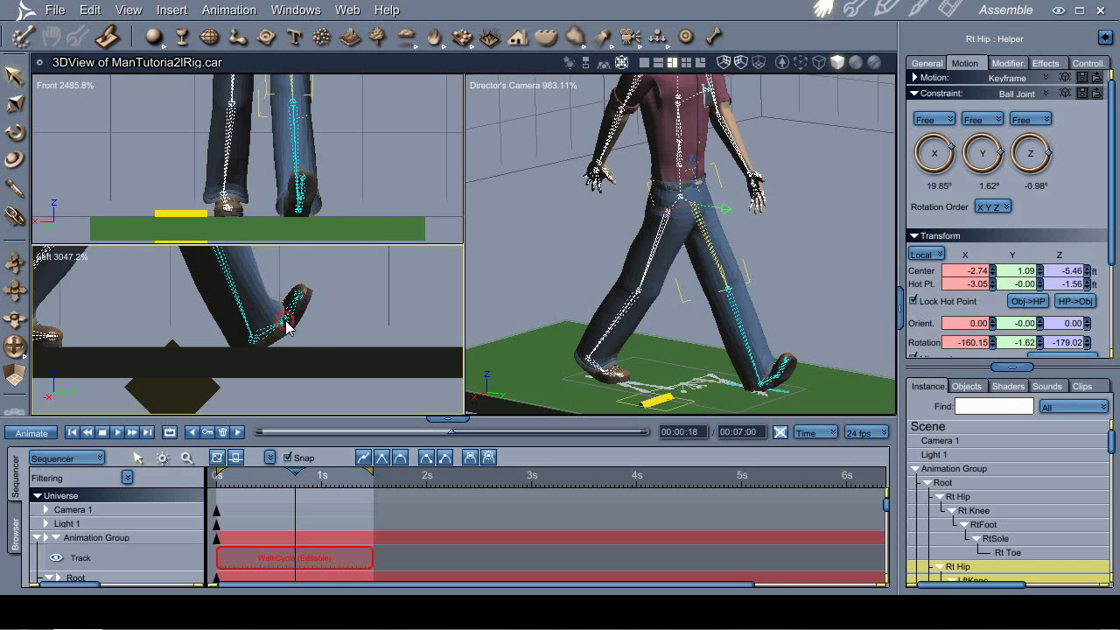
left_click(291, 316)
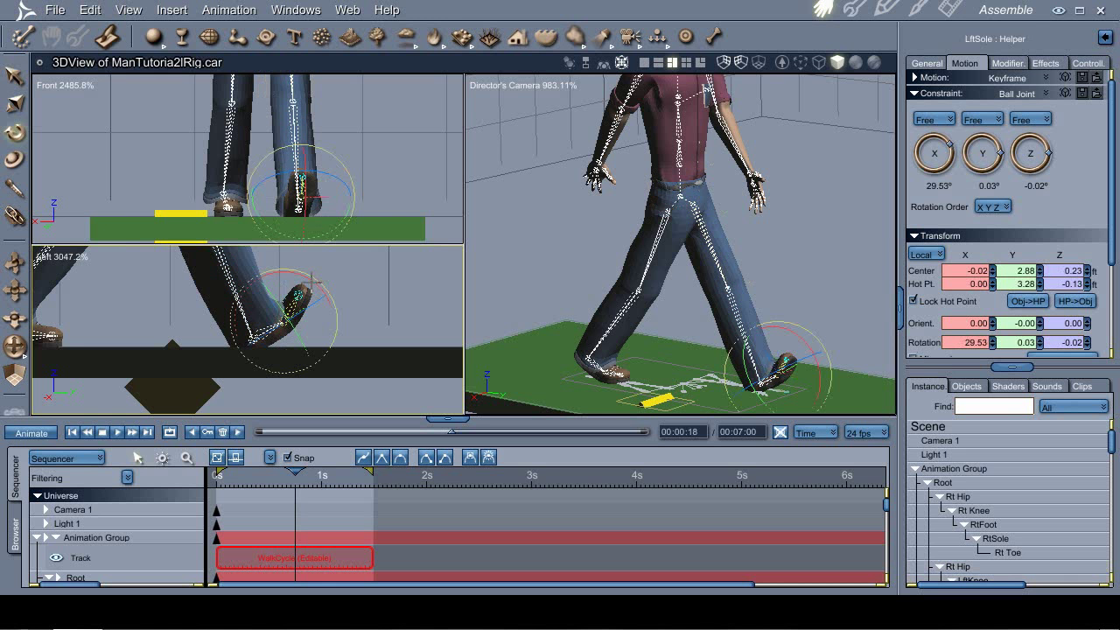
left_click_drag(320, 285, 335, 303)
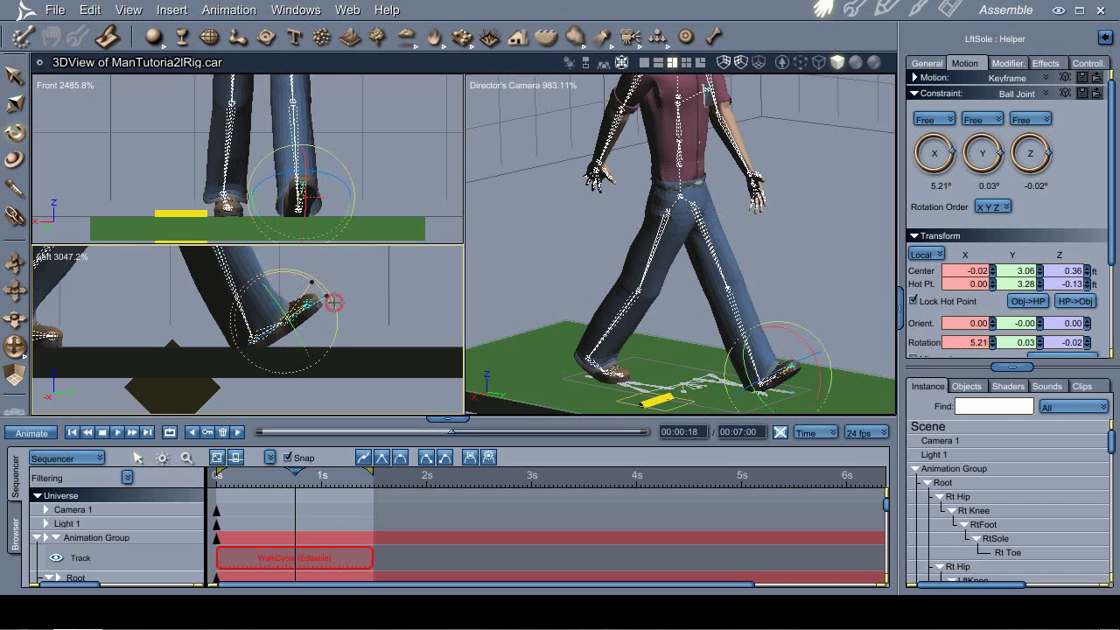
key("t")
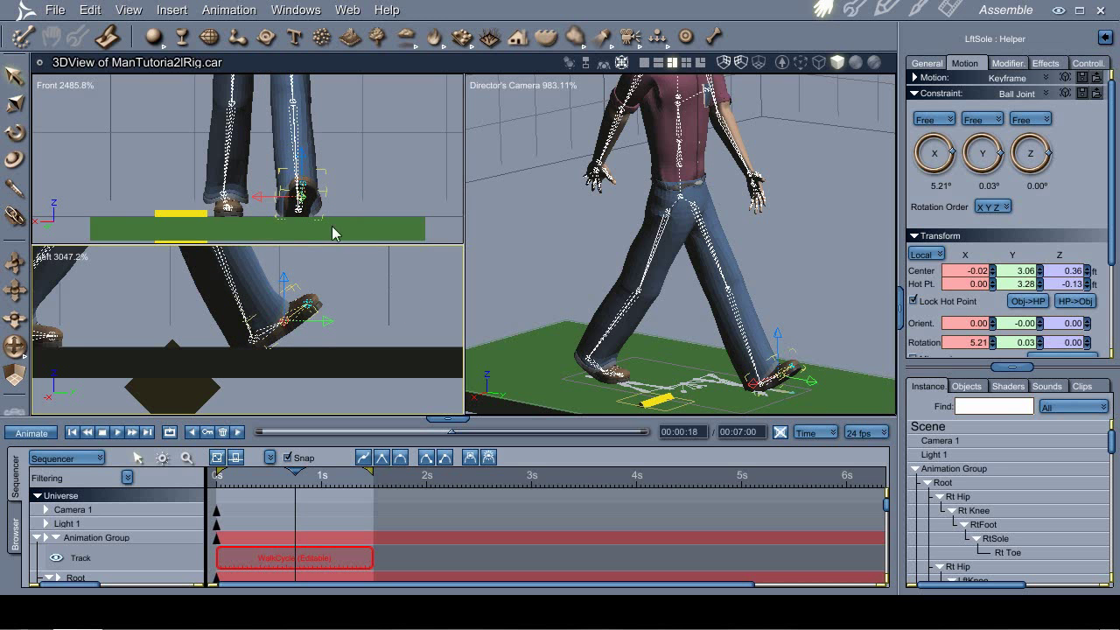
Check the Root bone against frame 0, and set its Z rotation to -5 at frame 18 to reverse the hip twist
left_click(281, 159, "ctrl+alt")
left_click(280, 158, "ctrl+alt")
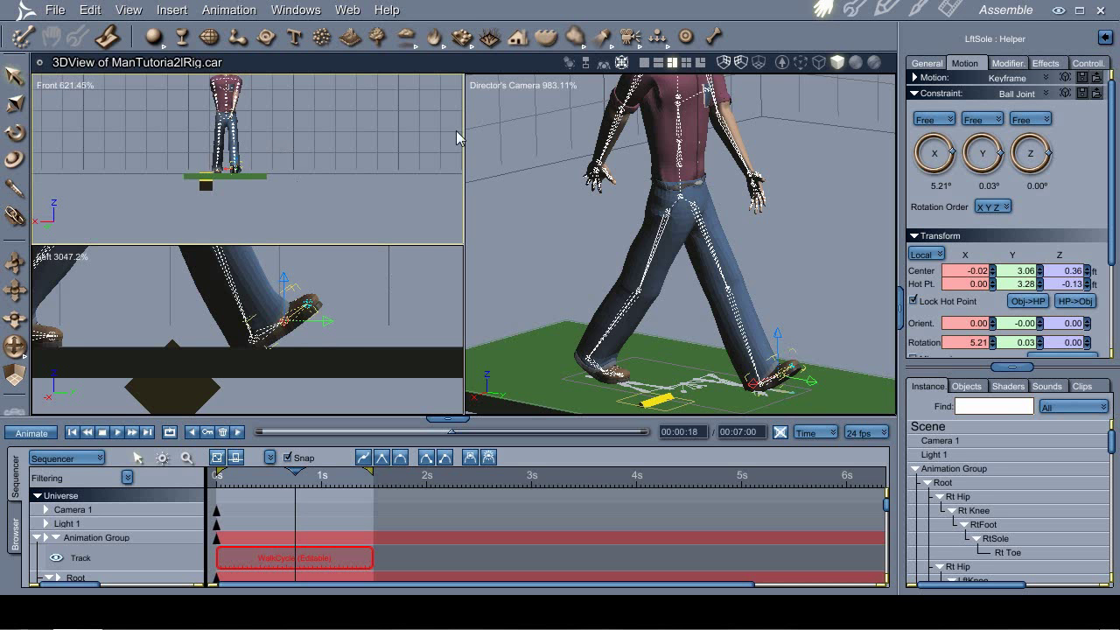
left_click(681, 200)
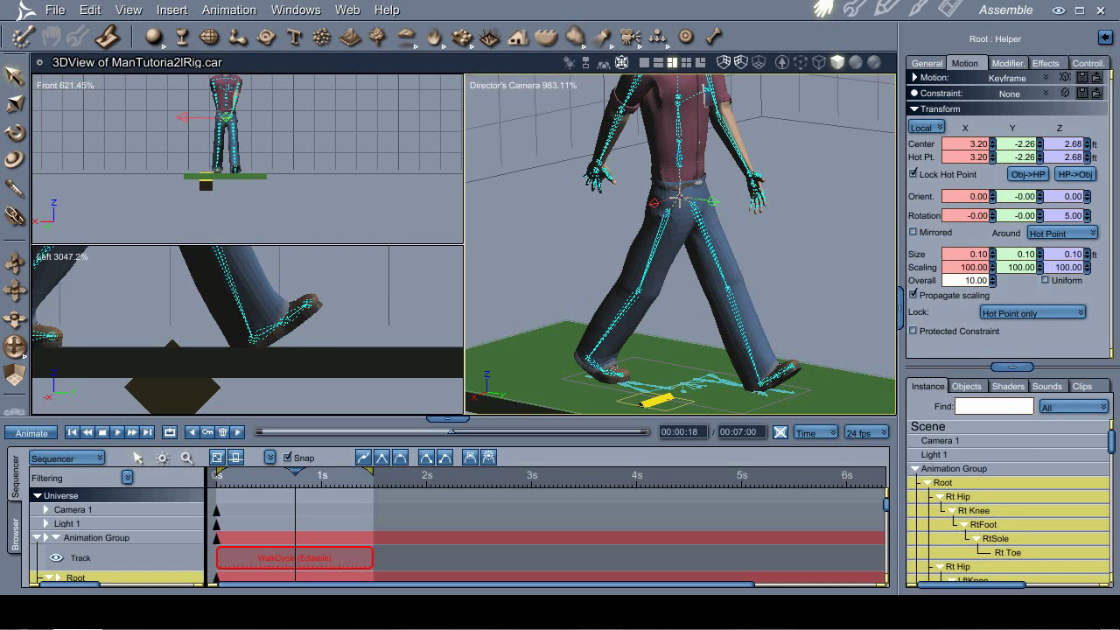
left_click(193, 432)
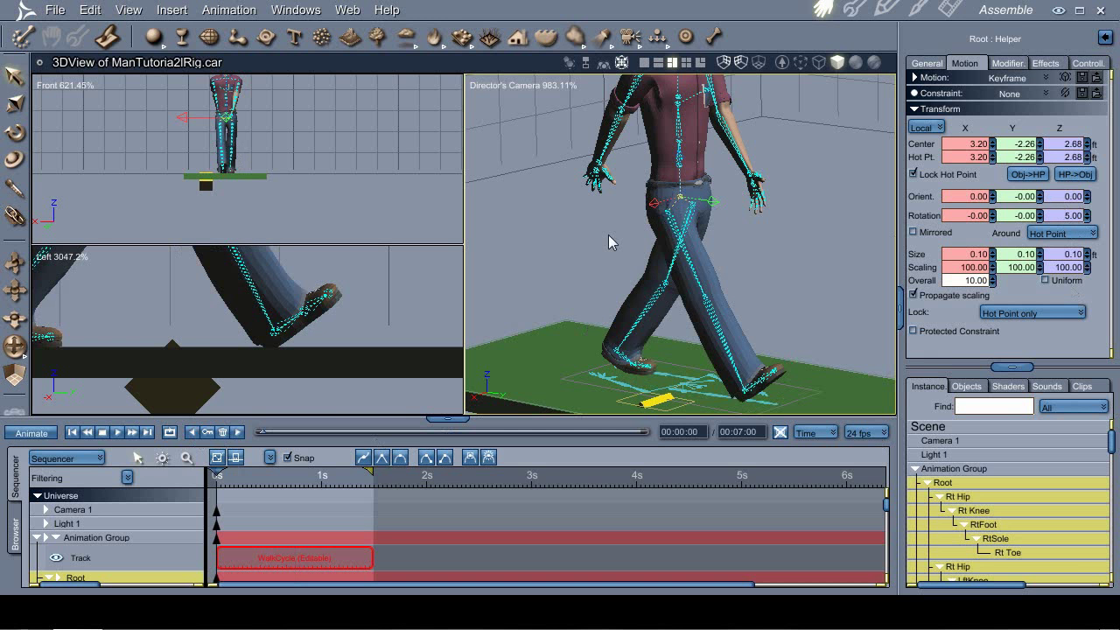
left_click(238, 433)
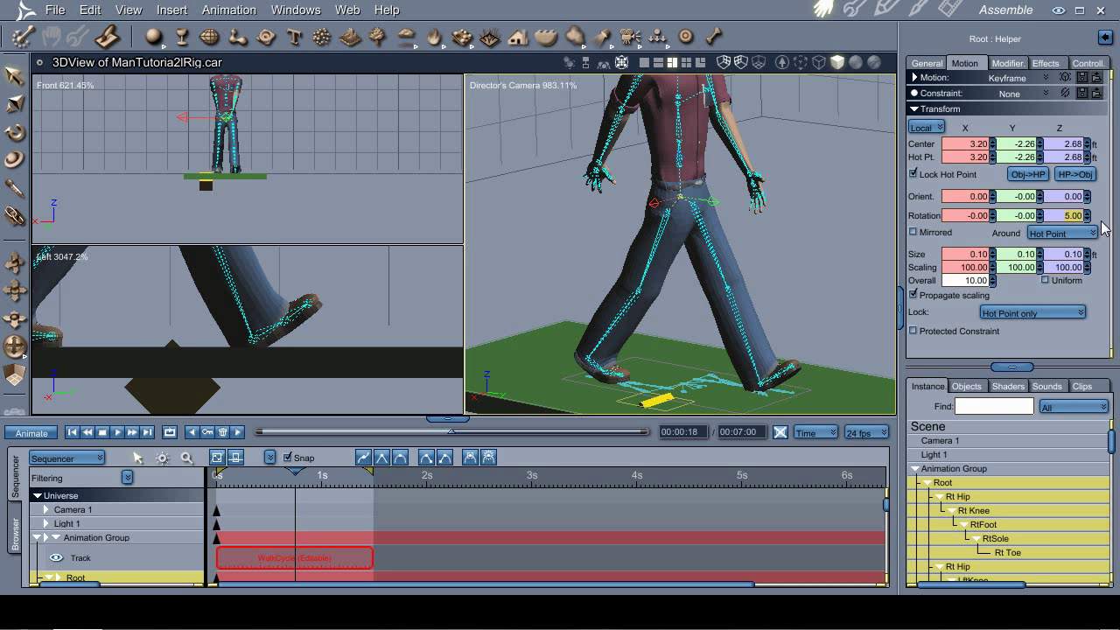
type("-5")
key("Return")
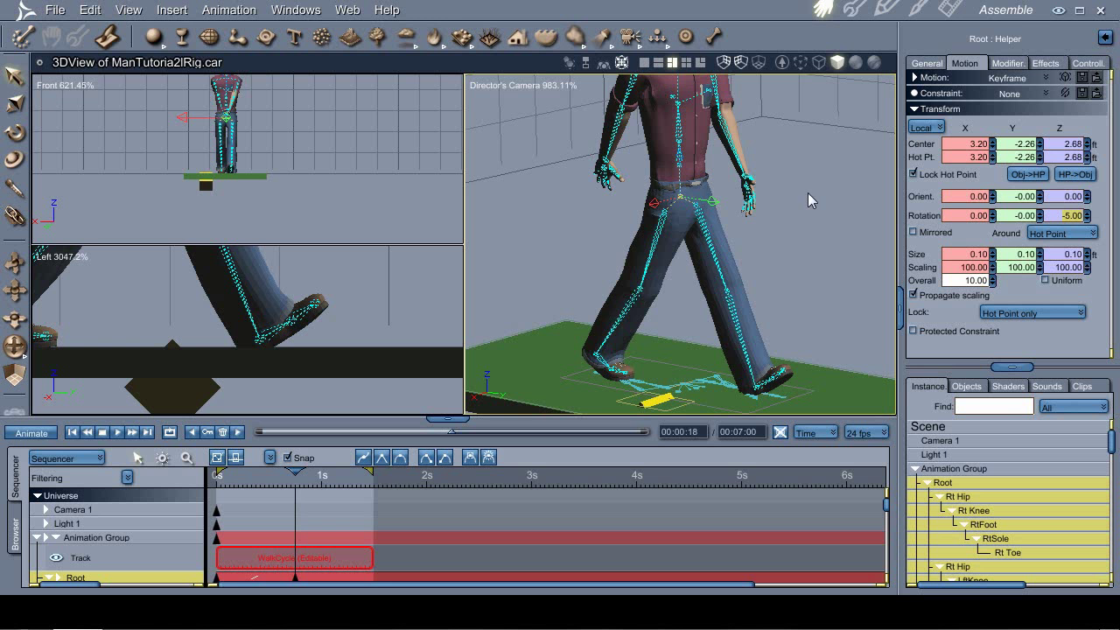
Set the NeckBase bone's Z rotation to 10 to twist the shoulders opposite to the hips
left_click_drag(815, 165, 825, 258)
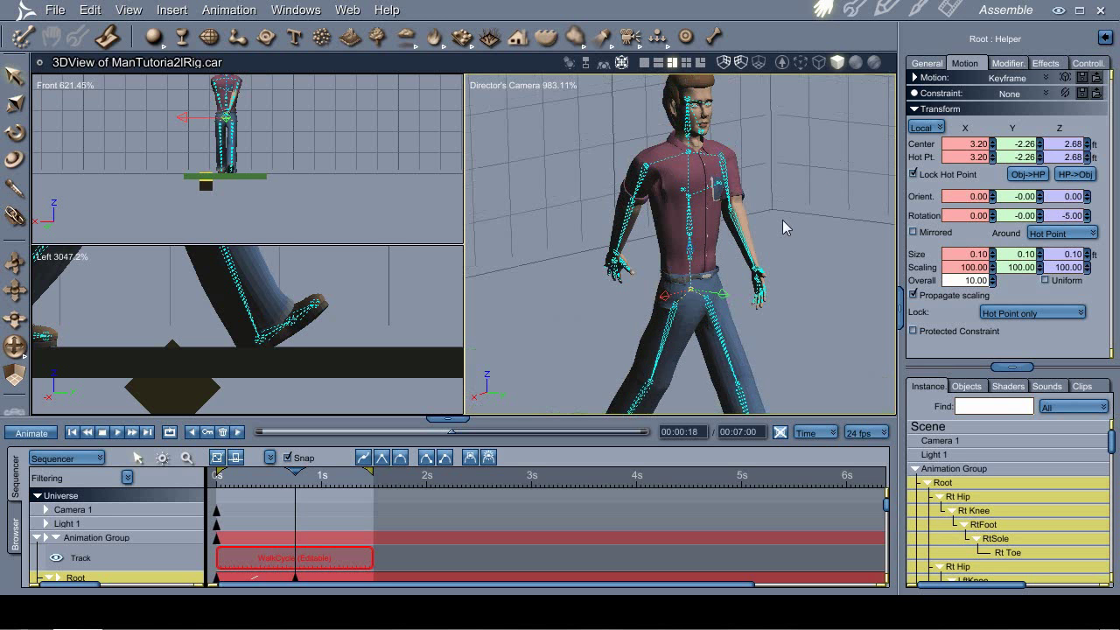
left_click(698, 159)
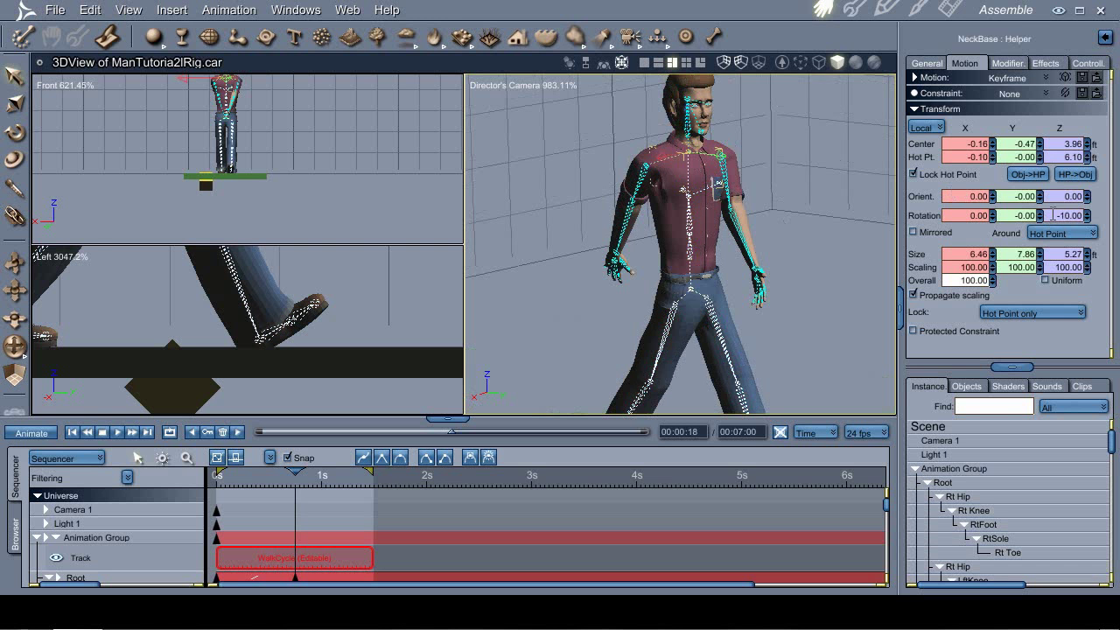
left_click_drag(1054, 215, 1093, 210)
type("10")
key("Return")
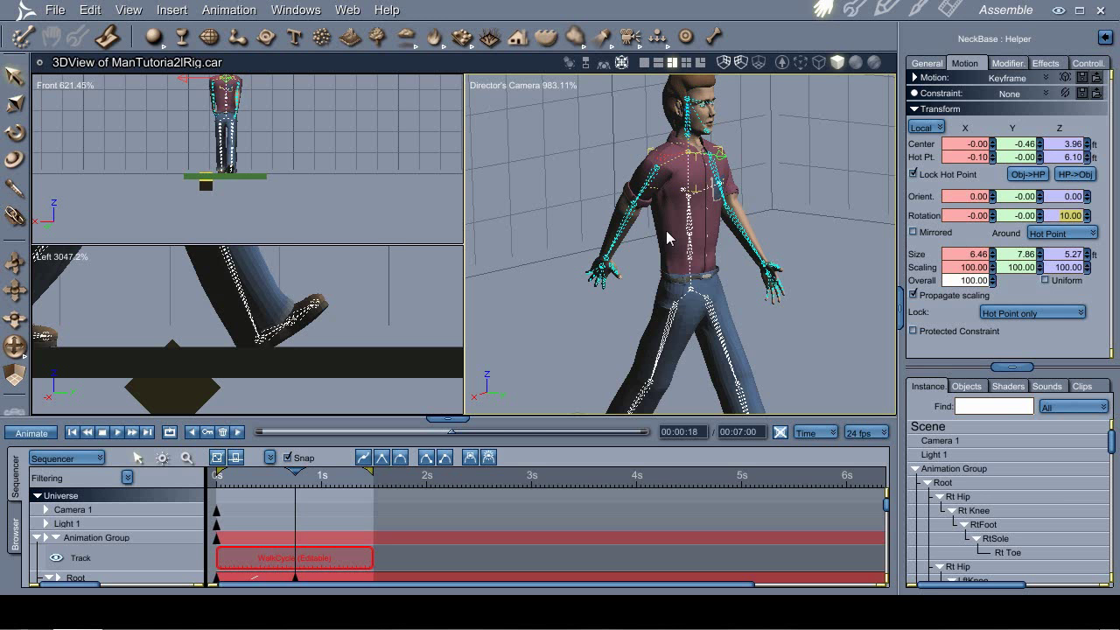
Swing the right arm forward by rotating its shoulder bone to about 60.34° on Y
left_click(645, 197)
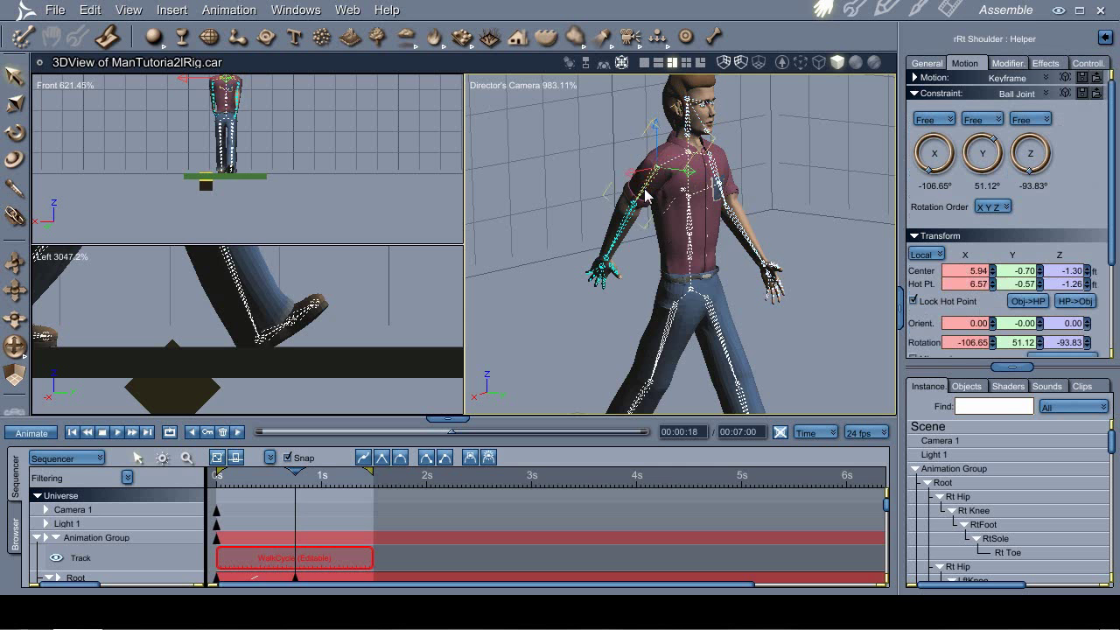
key("r")
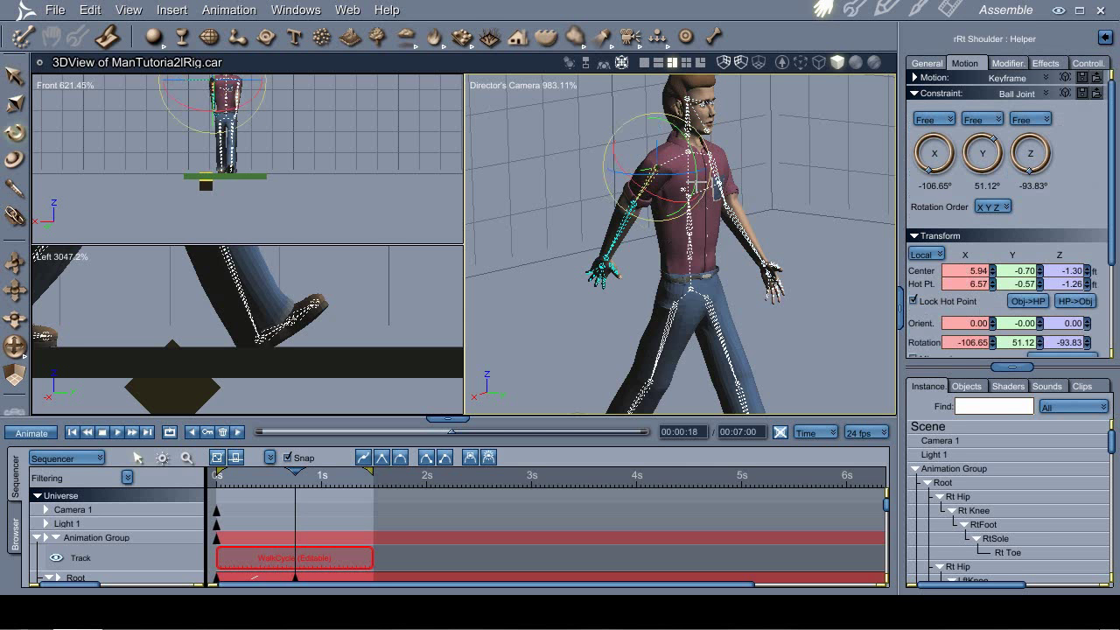
left_click_drag(683, 175, 785, 243)
middle_click_drag(789, 243, 851, 236)
key("r")
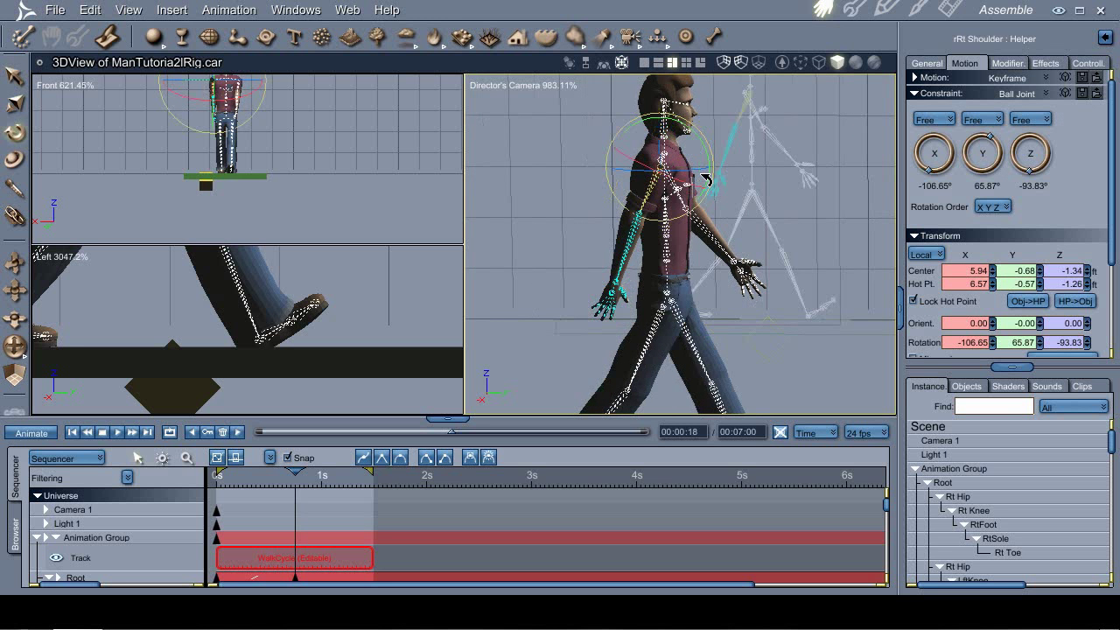
left_click_drag(707, 171, 716, 101)
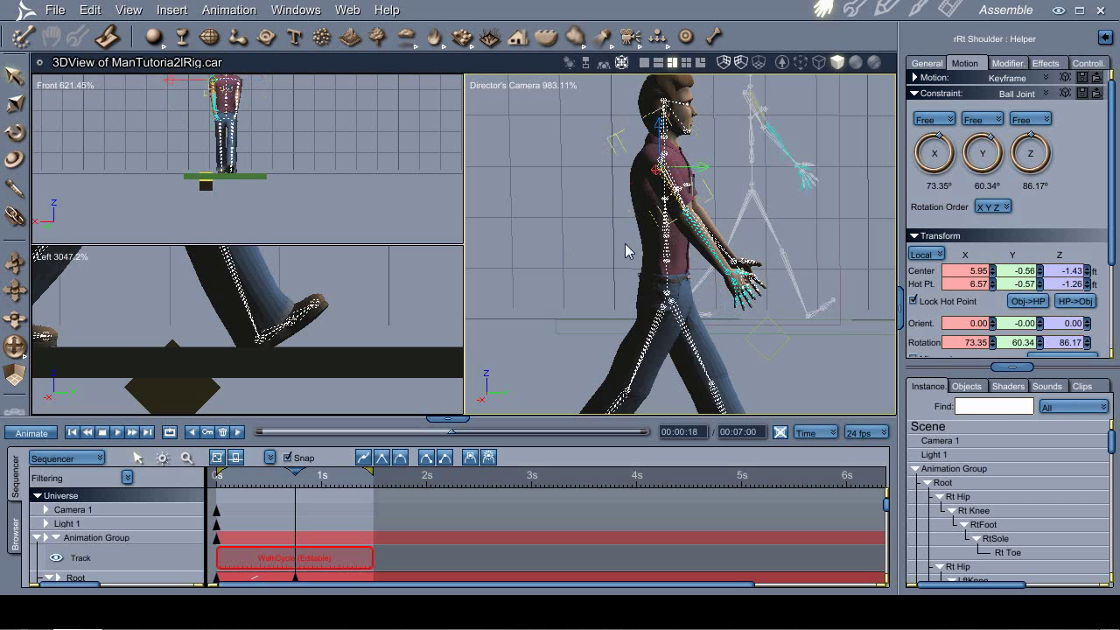
Swing the left arm backward by rotating its shoulder bone to about -46.59° on Y
key("ctrl+space")
left_click(225, 106, "ctrl")
left_click(238, 135, "ctrl")
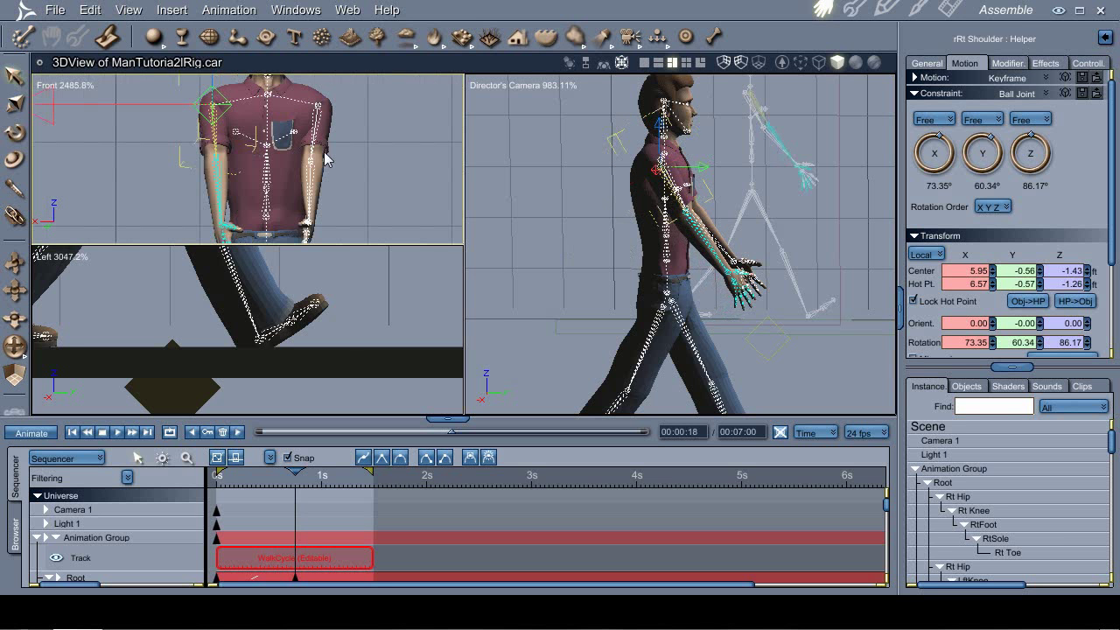
left_click(316, 127)
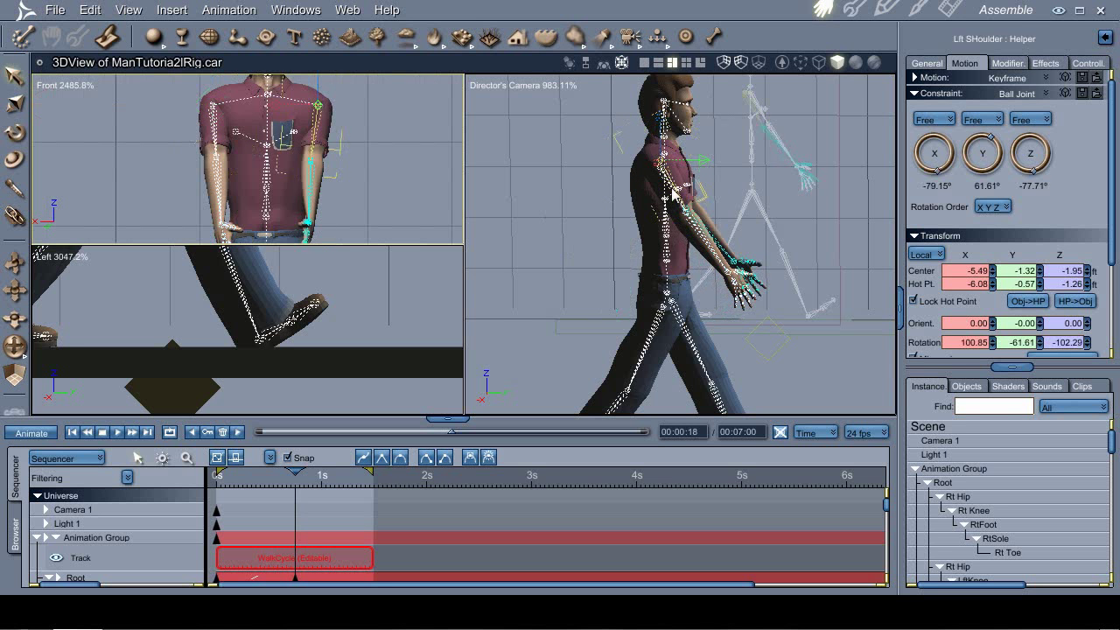
left_click_drag(706, 150, 695, 238)
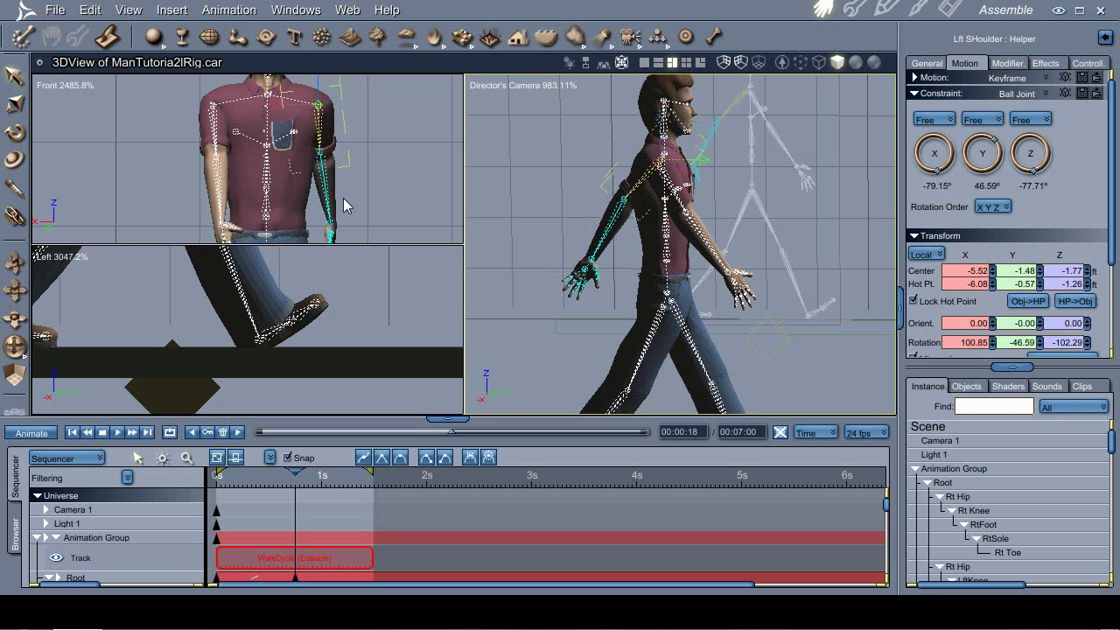
Bring the left arm closer to the body by rotating its shoulder bone to about 86.26° on X and -91.64° on Z
key("space")
left_click_drag(326, 199, 333, 165)
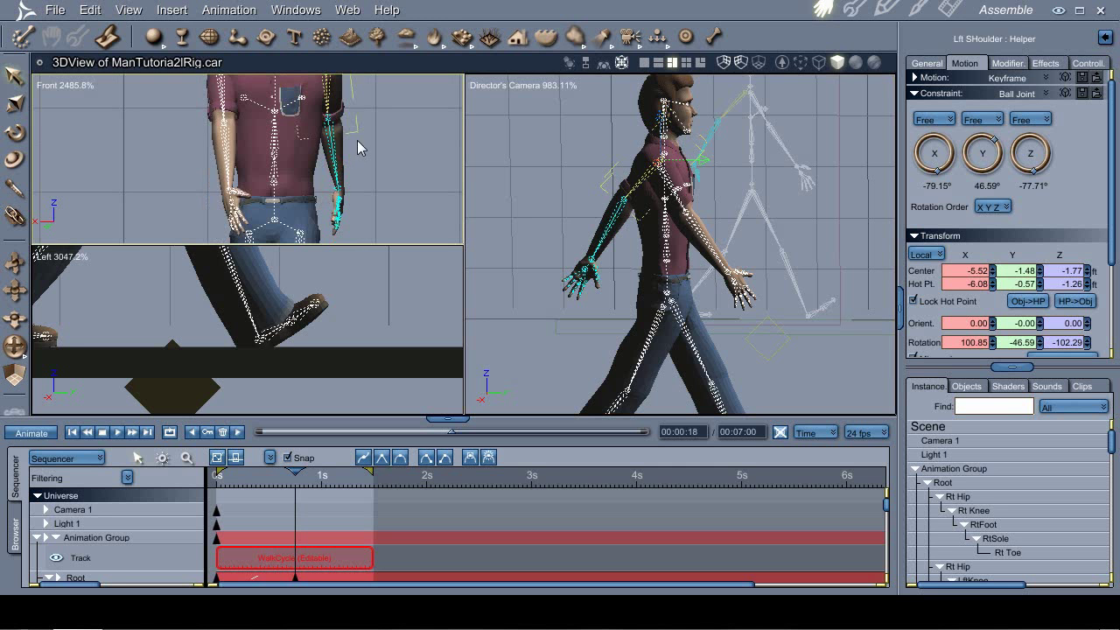
key("r")
left_click_drag(364, 108, 352, 121)
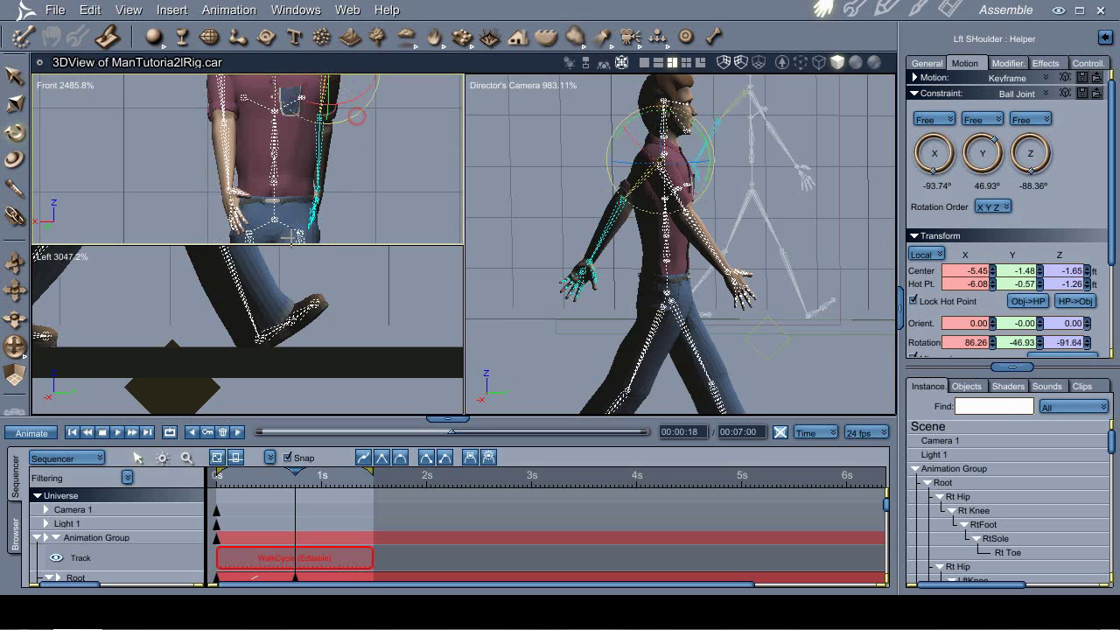
key("t")
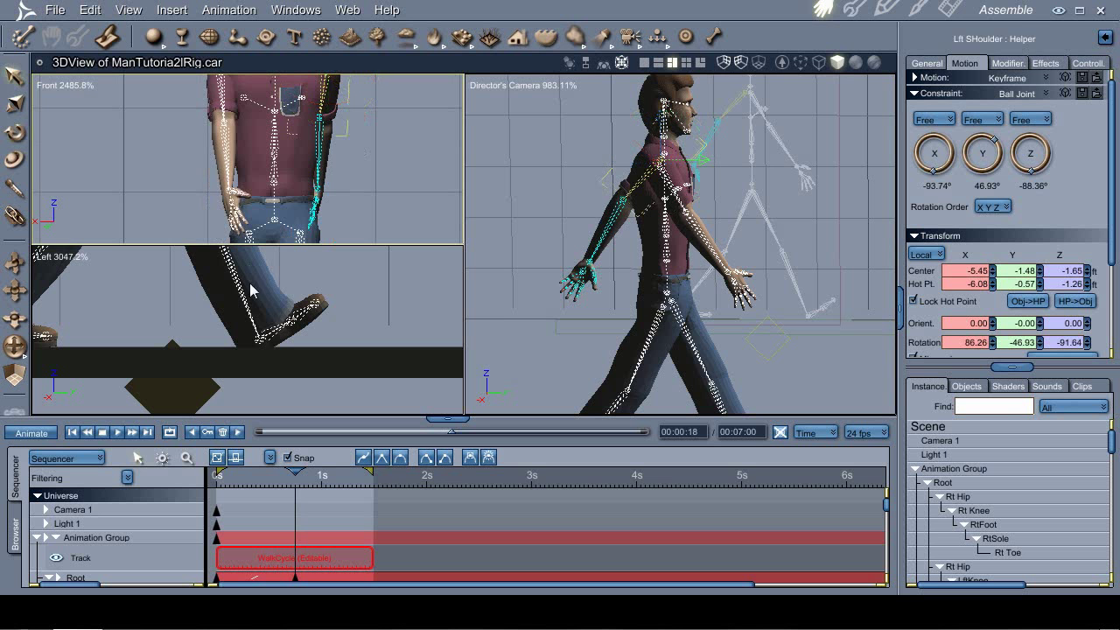
Compare the left arm with frame 0, and at frame 18 rotate its shoulder further inward to about 81.33° on X and -88.04° on Z
left_click(194, 433)
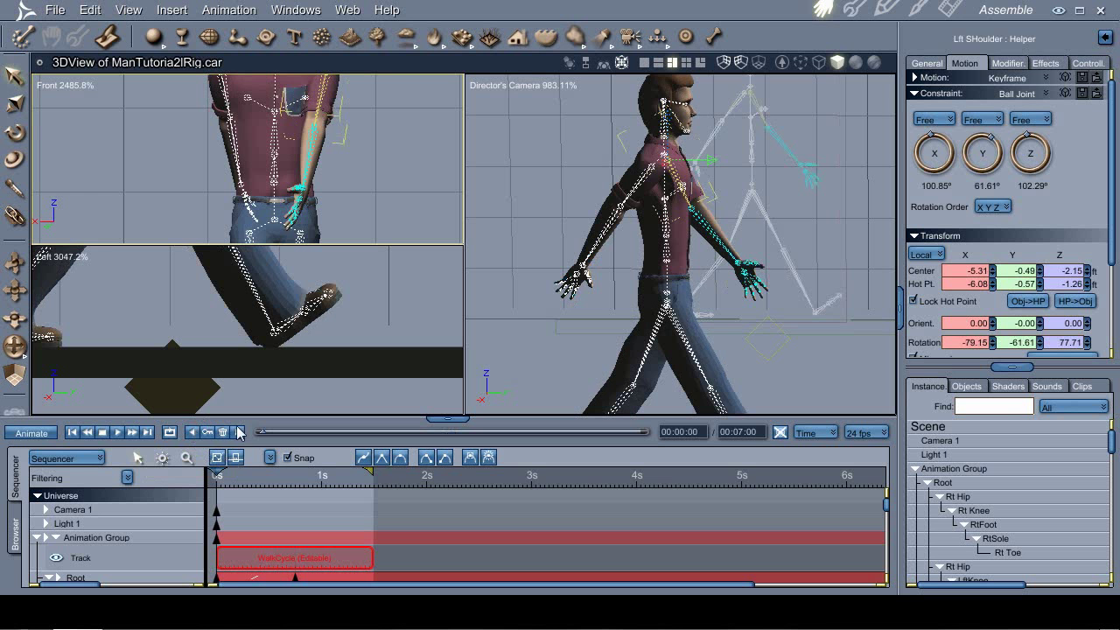
left_click(237, 432)
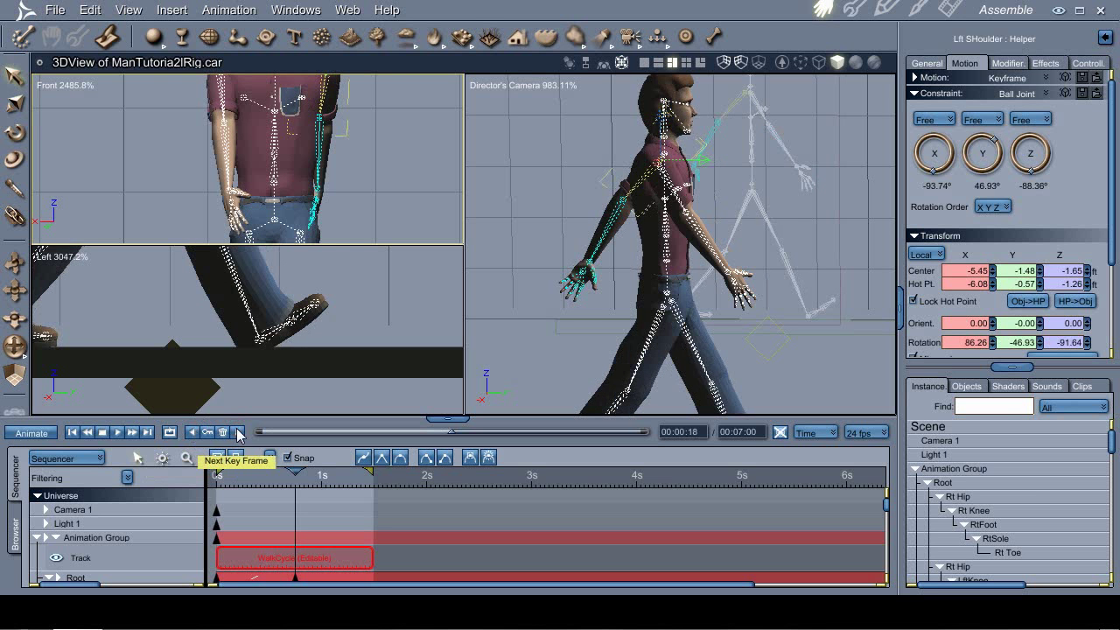
key("r")
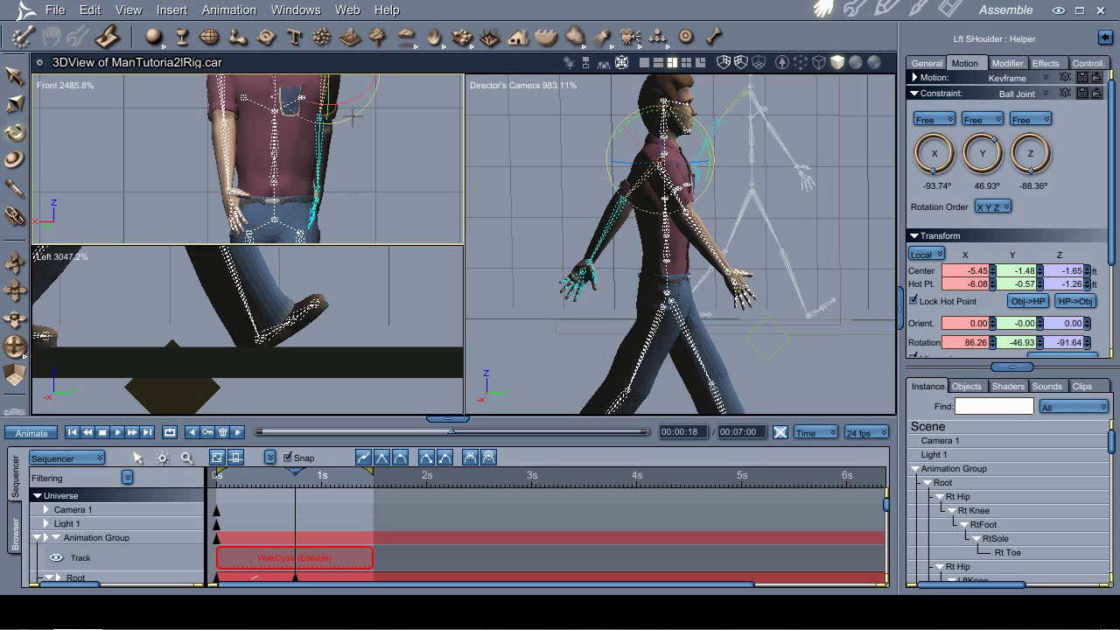
left_click_drag(355, 114, 346, 122)
key("t")
left_click(194, 432)
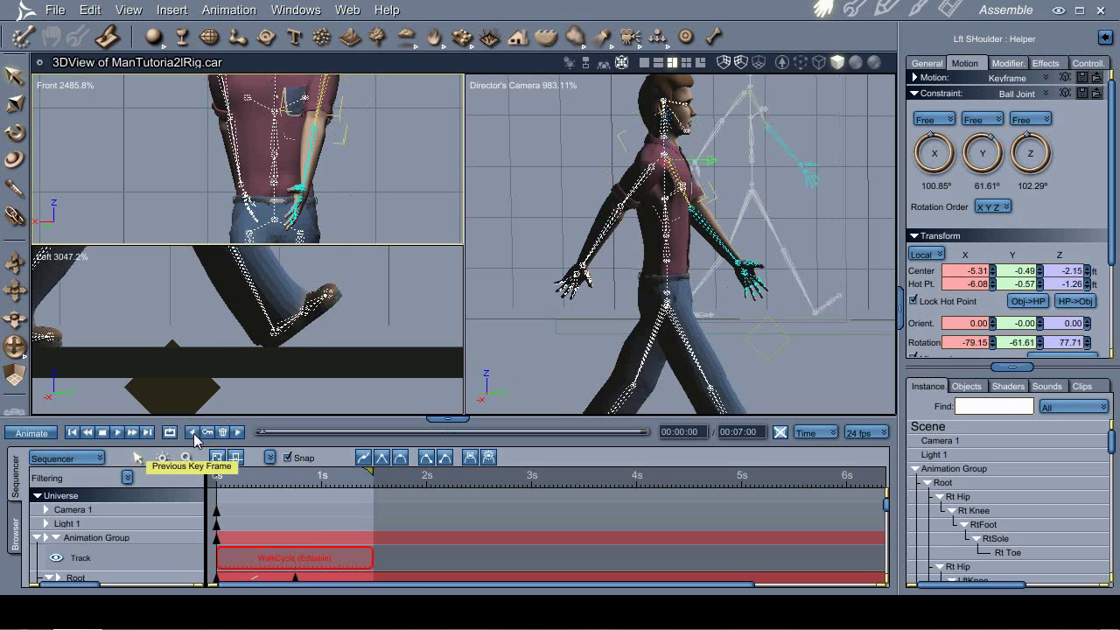
left_click(239, 432)
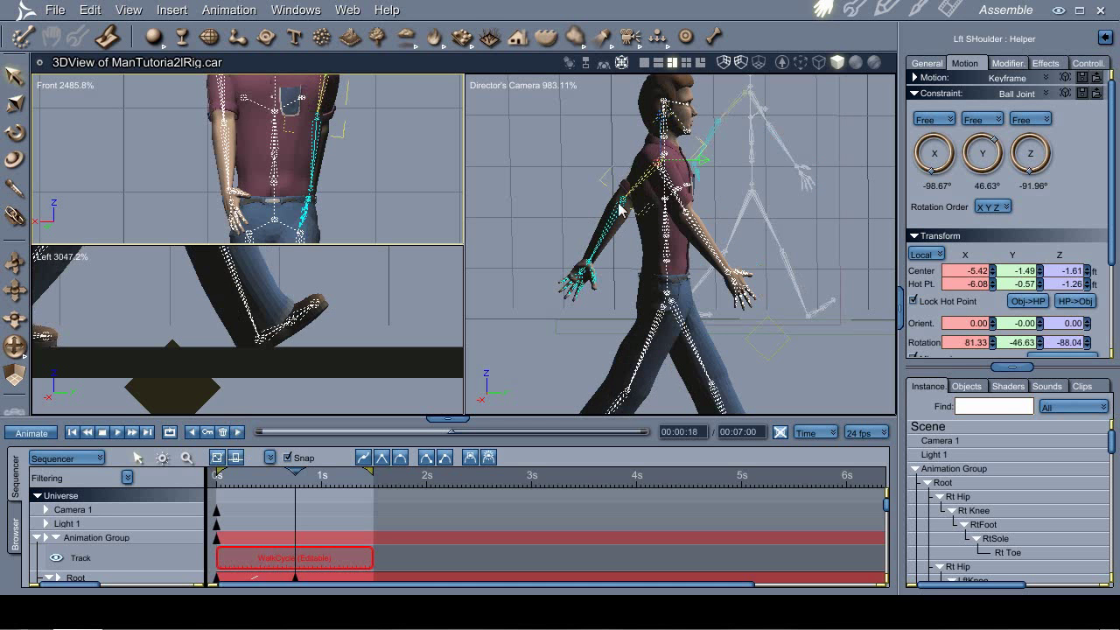
Rotate the right shoulder bone inward to about 78.46° on X and 90.61° on Z, and compare the arm with frame 0
left_click(673, 187)
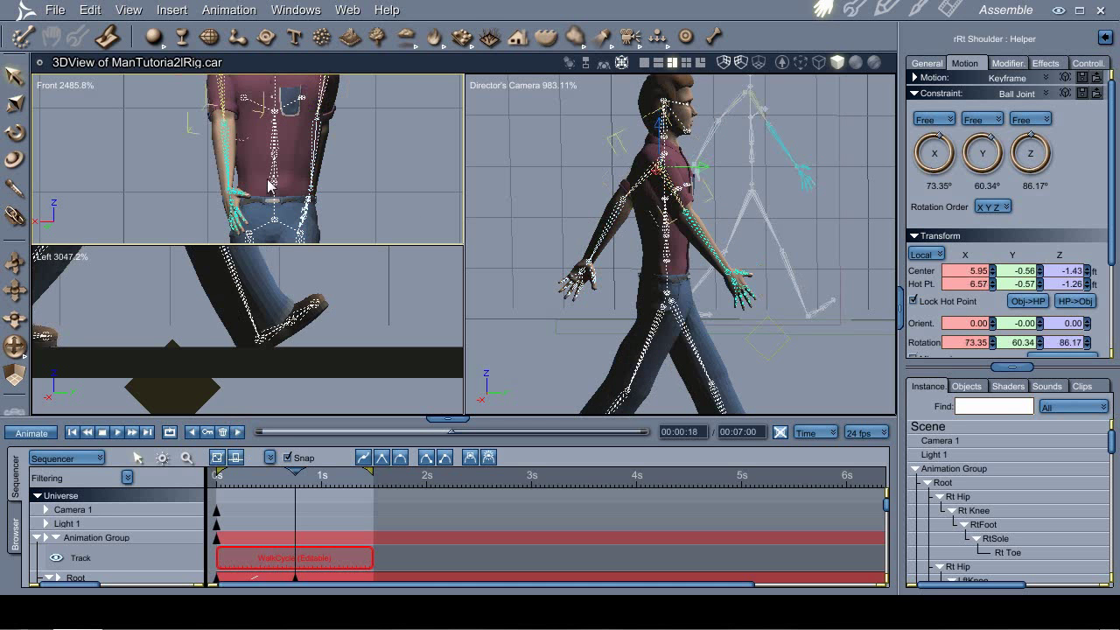
left_click_drag(182, 107, 183, 110)
key("t")
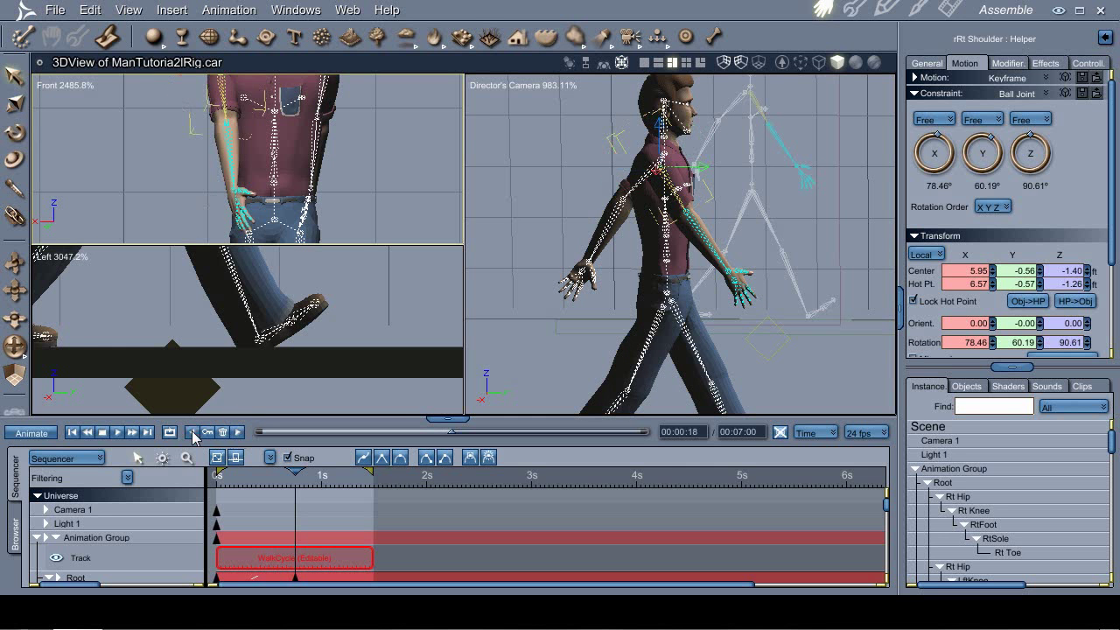
left_click(193, 432)
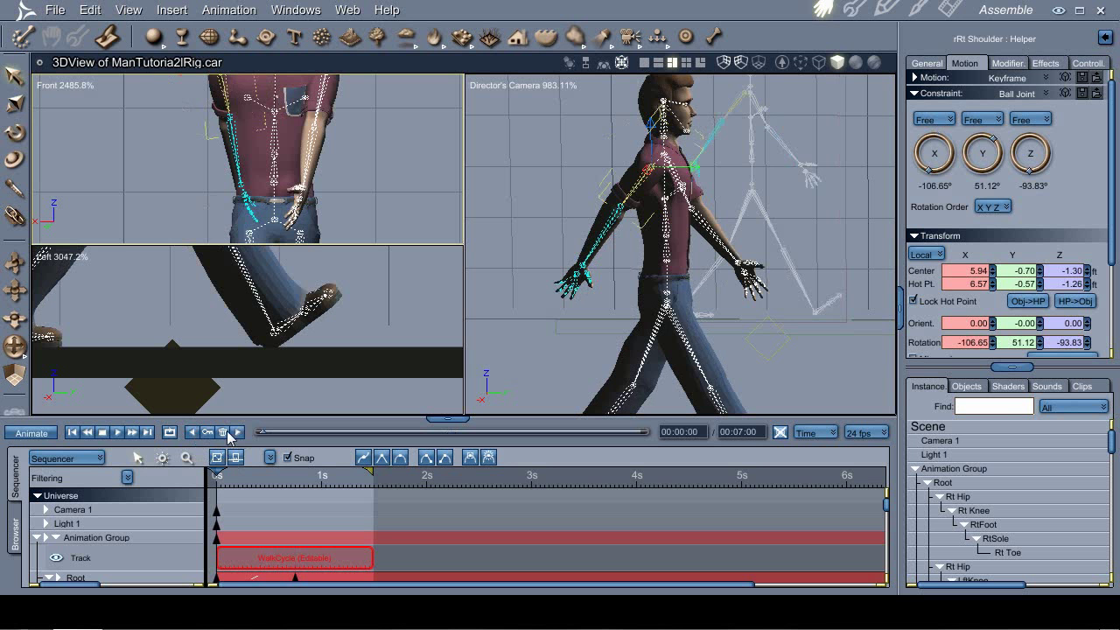
left_click(237, 432)
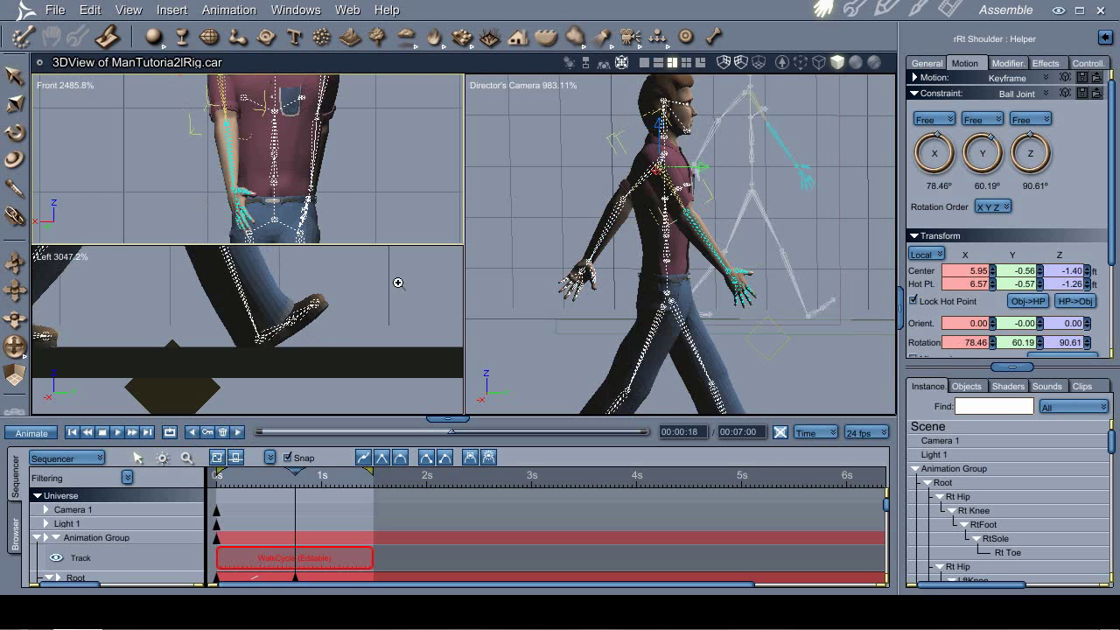
Examine the full-body stride and foot placement at frame 18 against the starting pose at frame 0
scroll(283, 149, "down", 4)
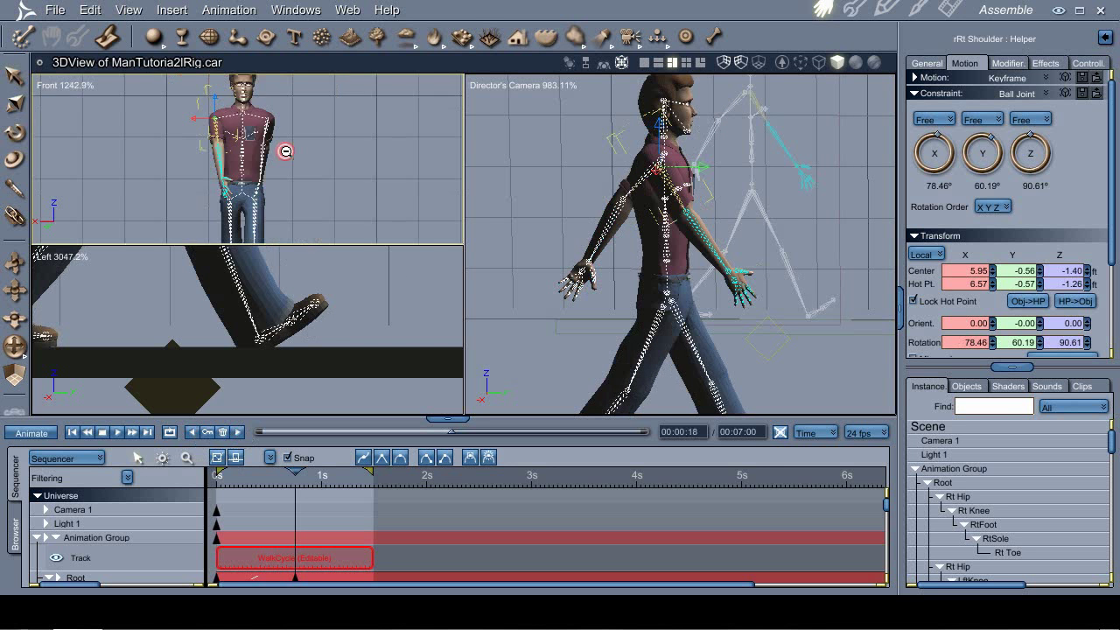
scroll(217, 229, "up", 3)
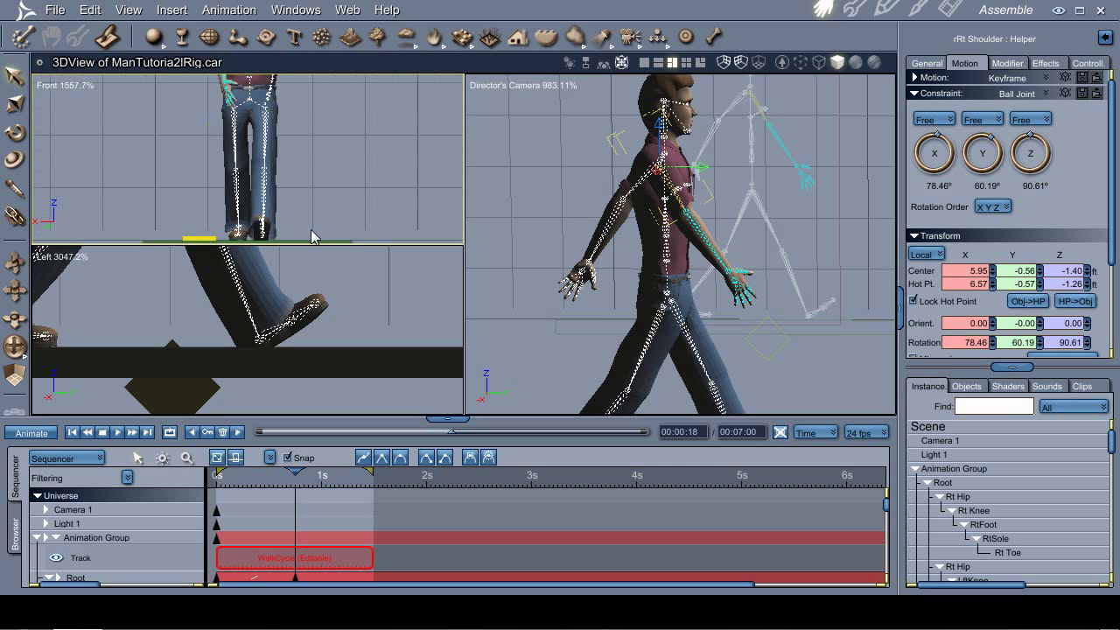
scroll(682, 333, "down", 2)
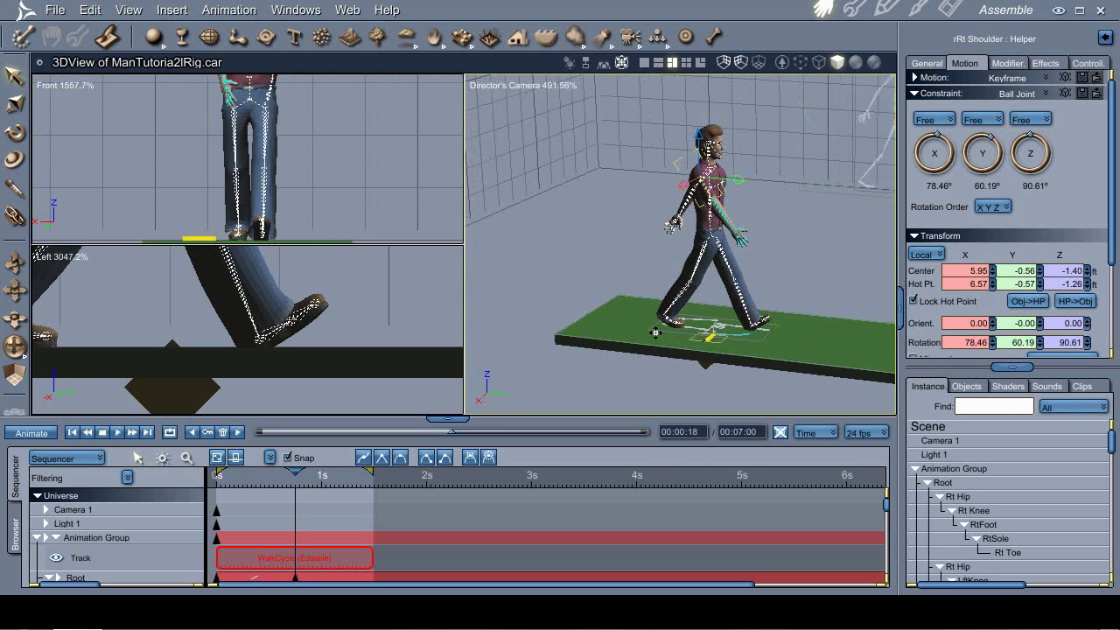
left_click_drag(656, 332, 637, 338)
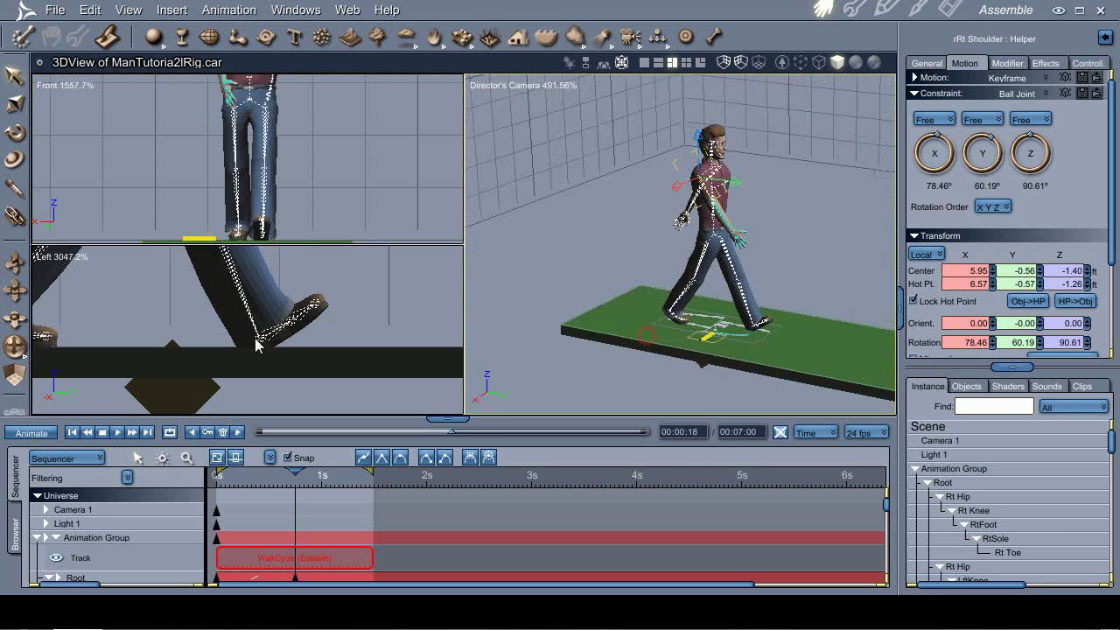
left_click(193, 434)
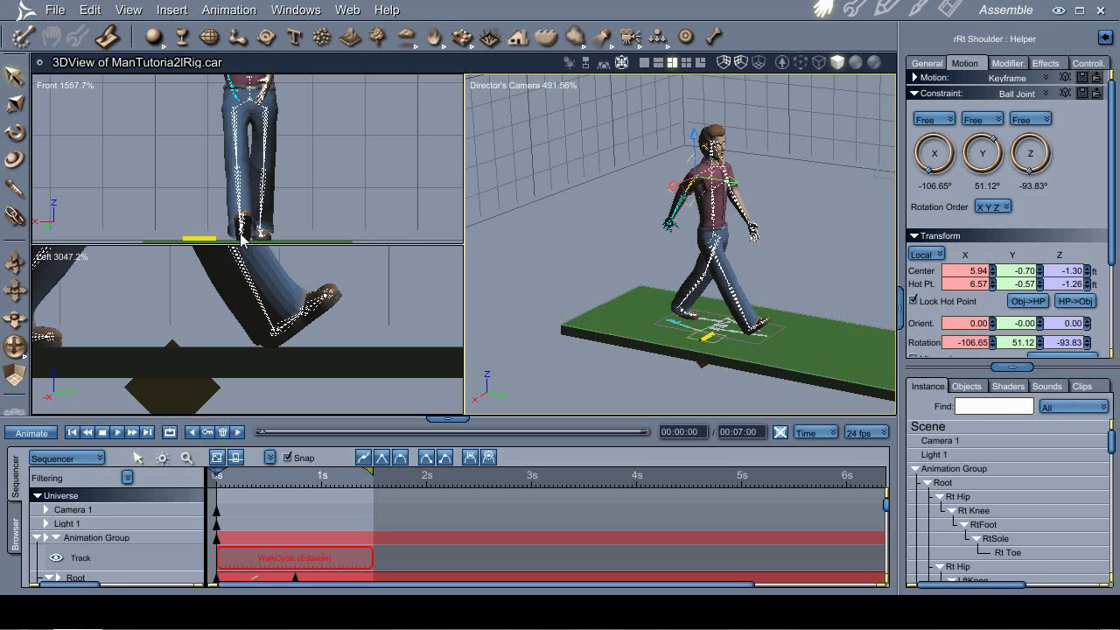
left_click(238, 433)
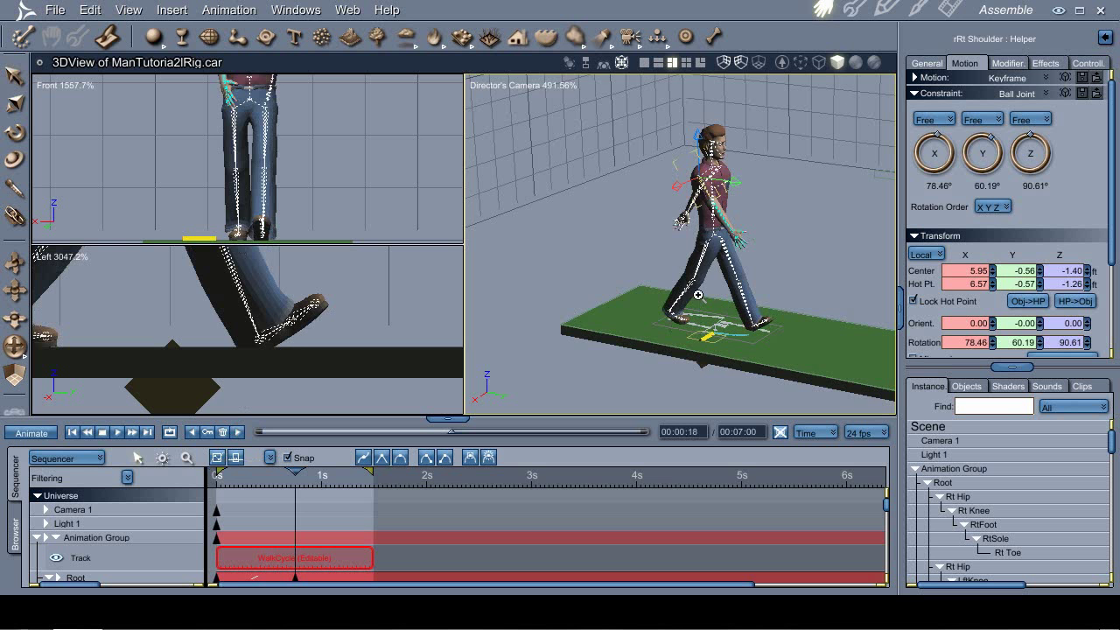
Compare the right foot's placement with frame 0 and, at frame 18, shift the foot slightly inward toward the other leg
left_click_drag(662, 330, 662, 330)
left_click(585, 232)
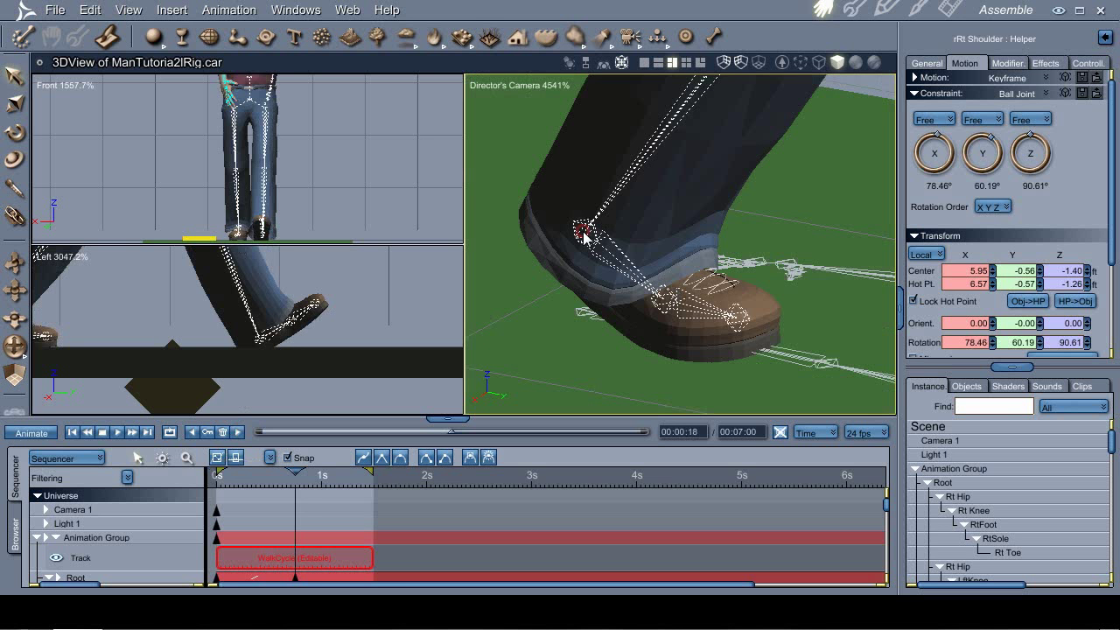
left_click_drag(280, 196, 210, 261, "ctrl")
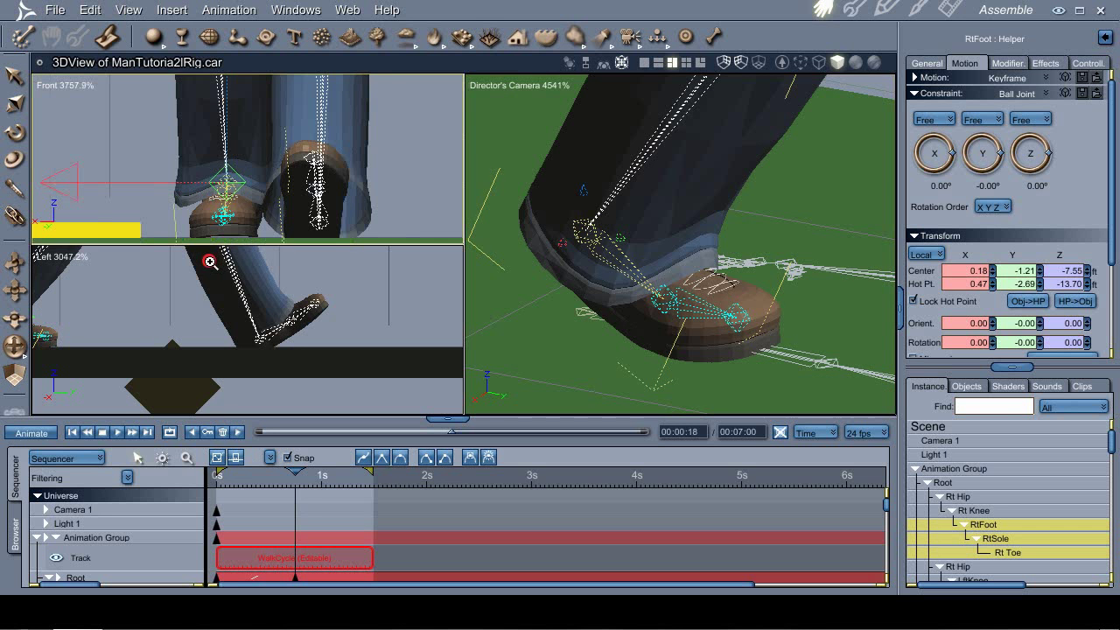
left_click(191, 433)
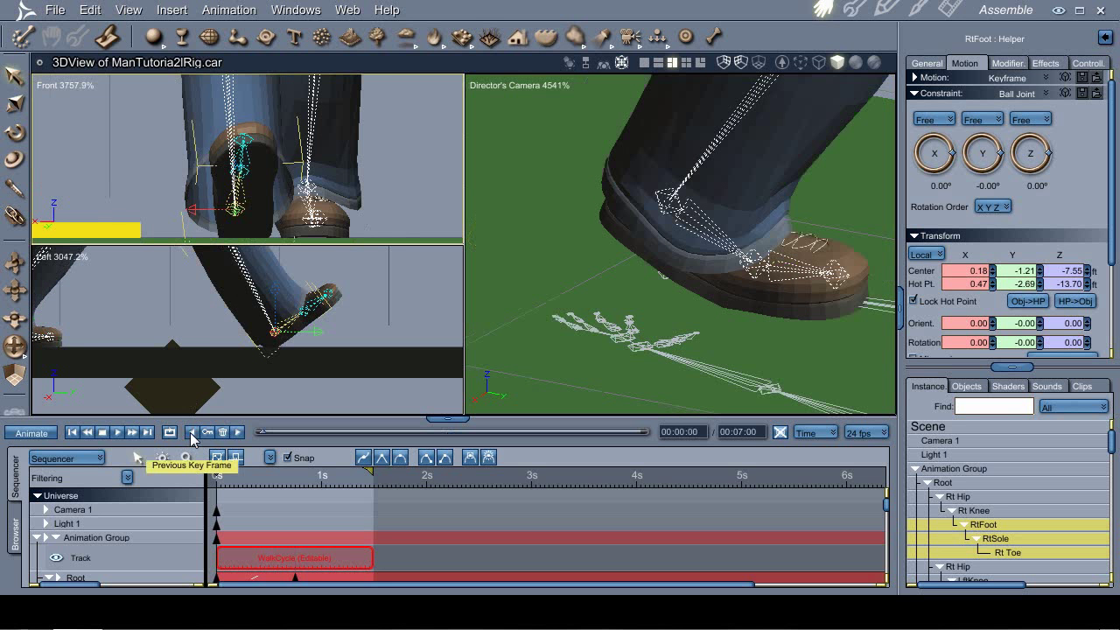
left_click_drag(280, 198, 336, 206)
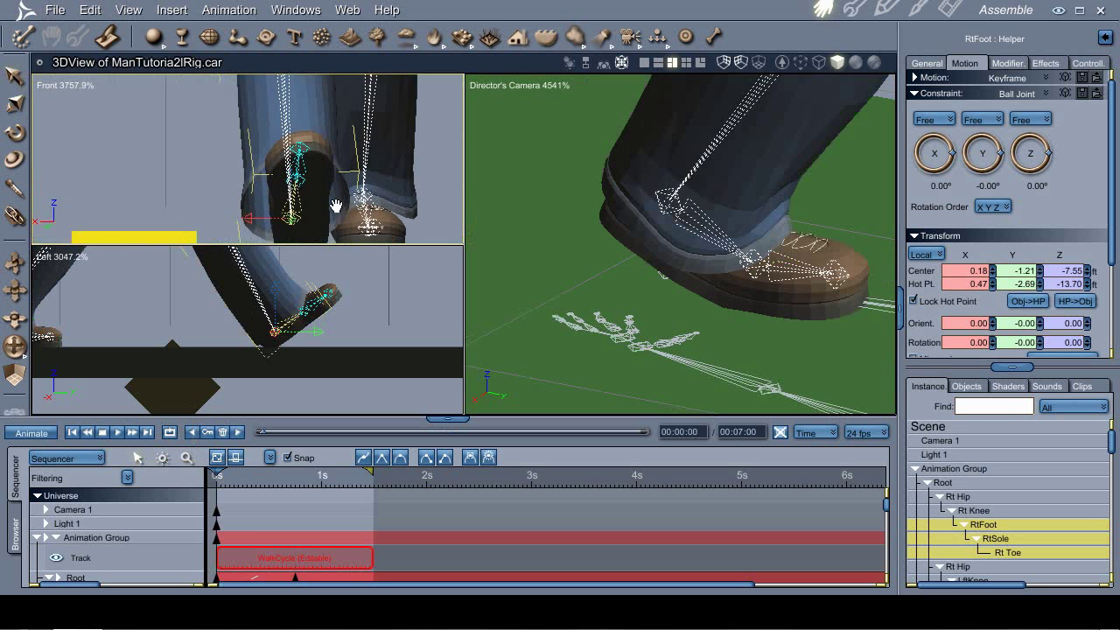
middle_click_drag(336, 205, 435, 220)
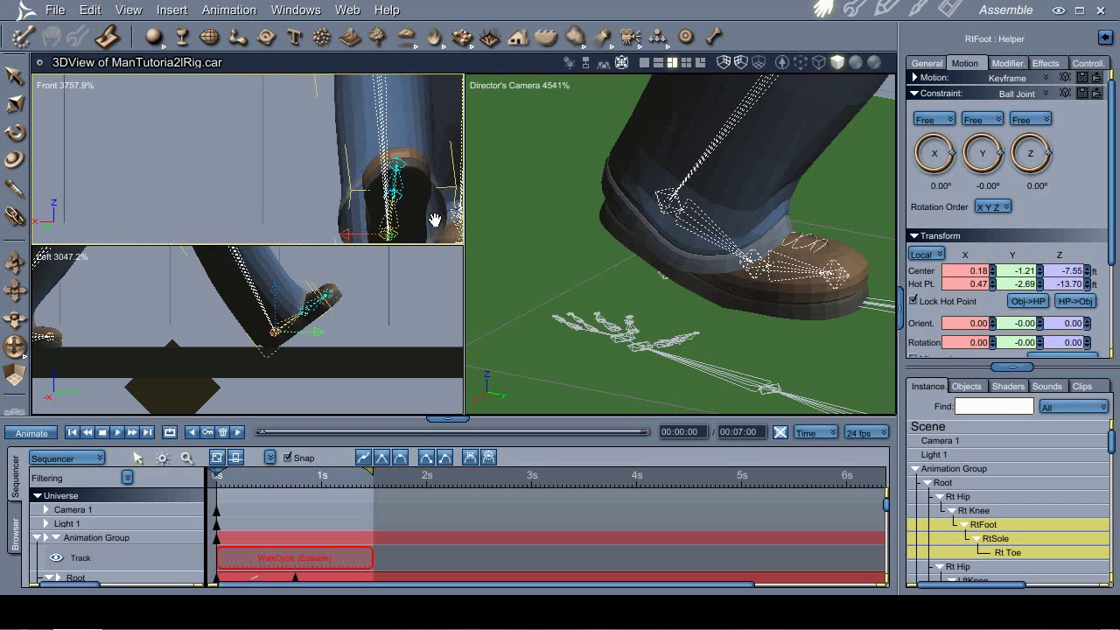
left_click(238, 434)
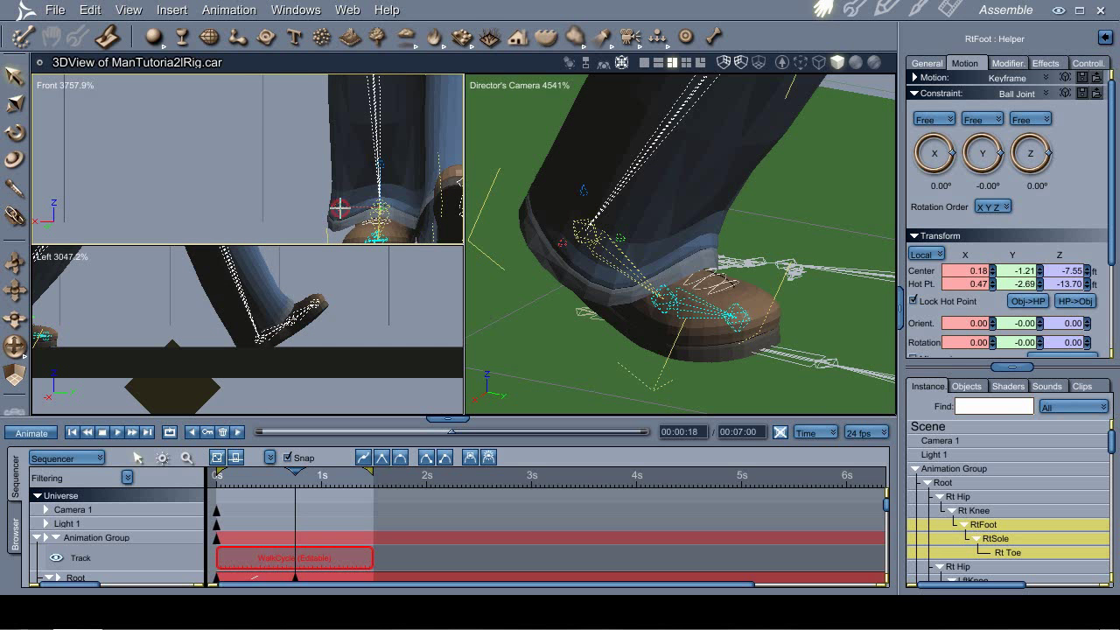
left_click_drag(339, 208, 345, 207)
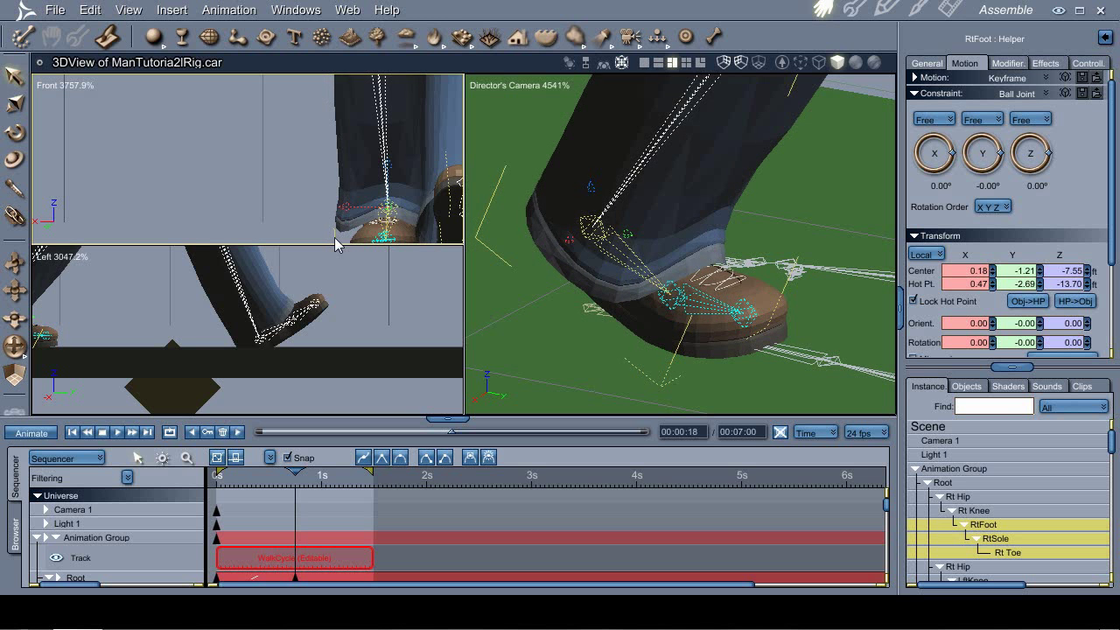
left_click(192, 433)
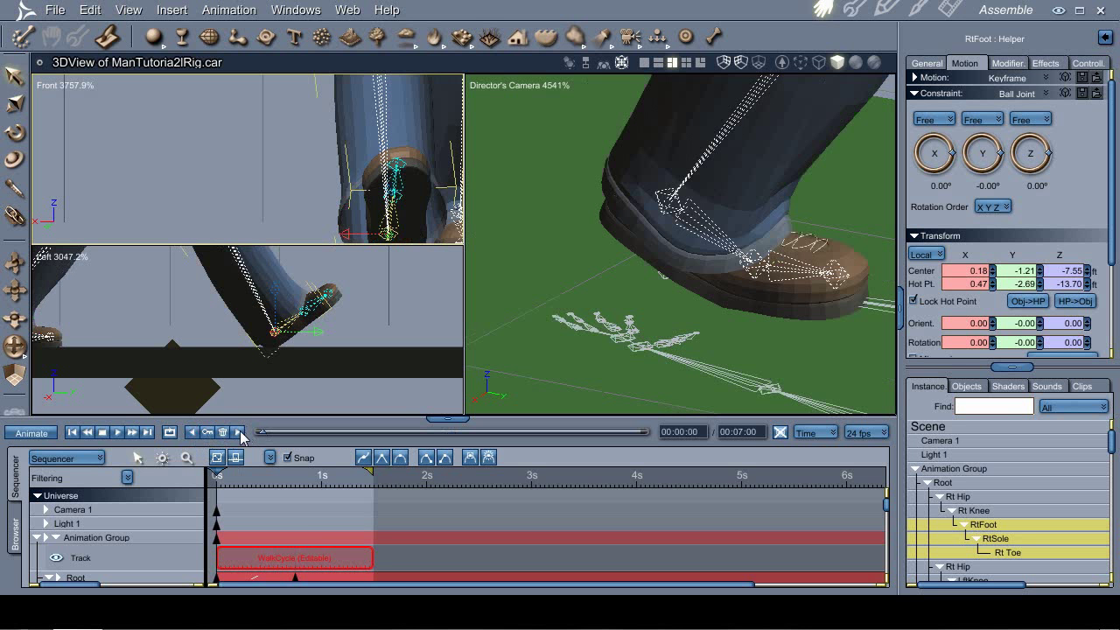
left_click(237, 432)
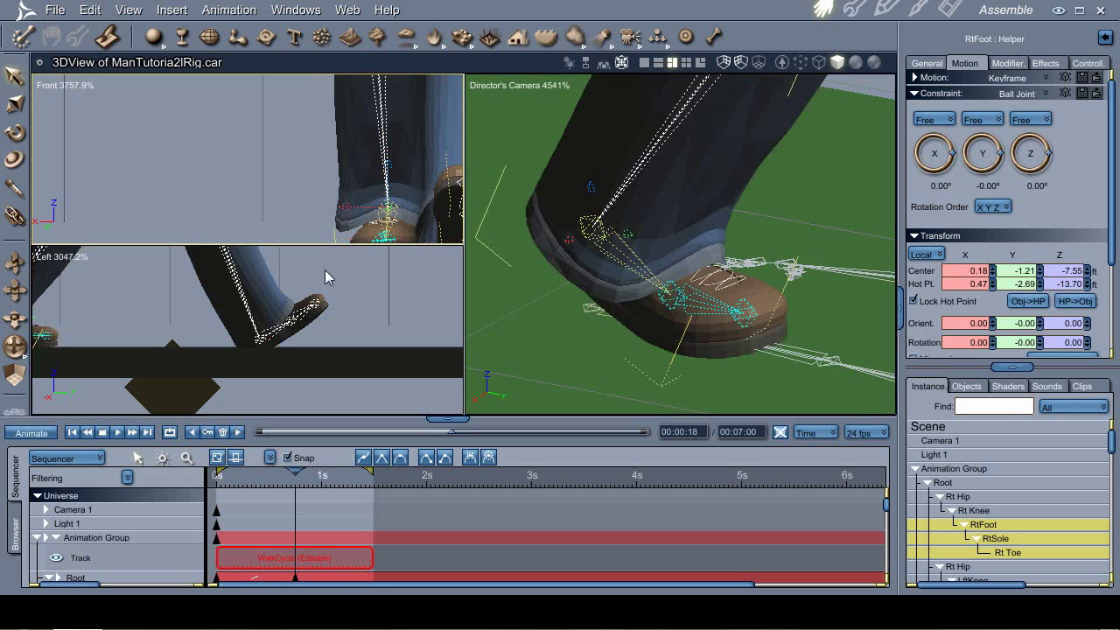
left_click(353, 208)
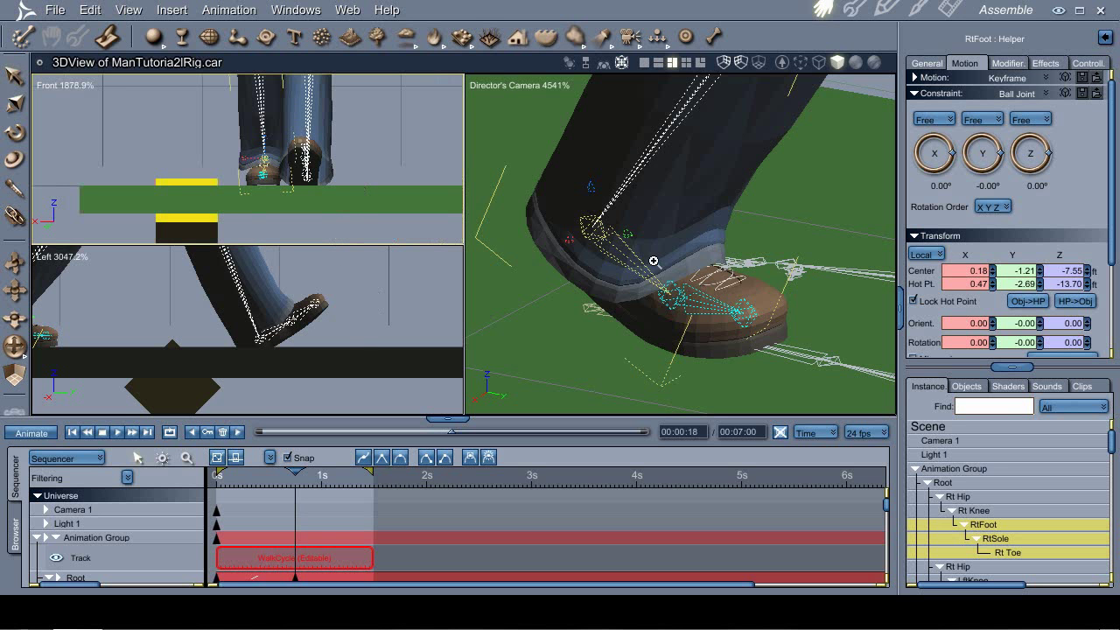
scroll(654, 255, "down", 10)
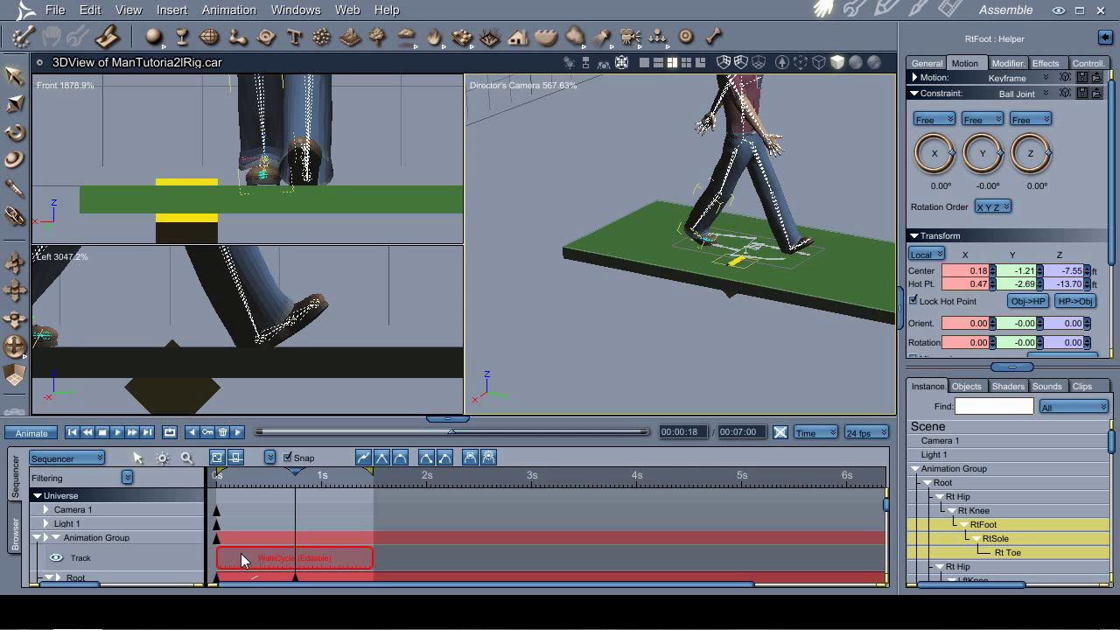
Copy the frame 0 keyframes of all the rig's tracks, from Root through Man Mesh, to the end of the WalkCycle clip at 1:12
scroll(241, 554, "down", 1)
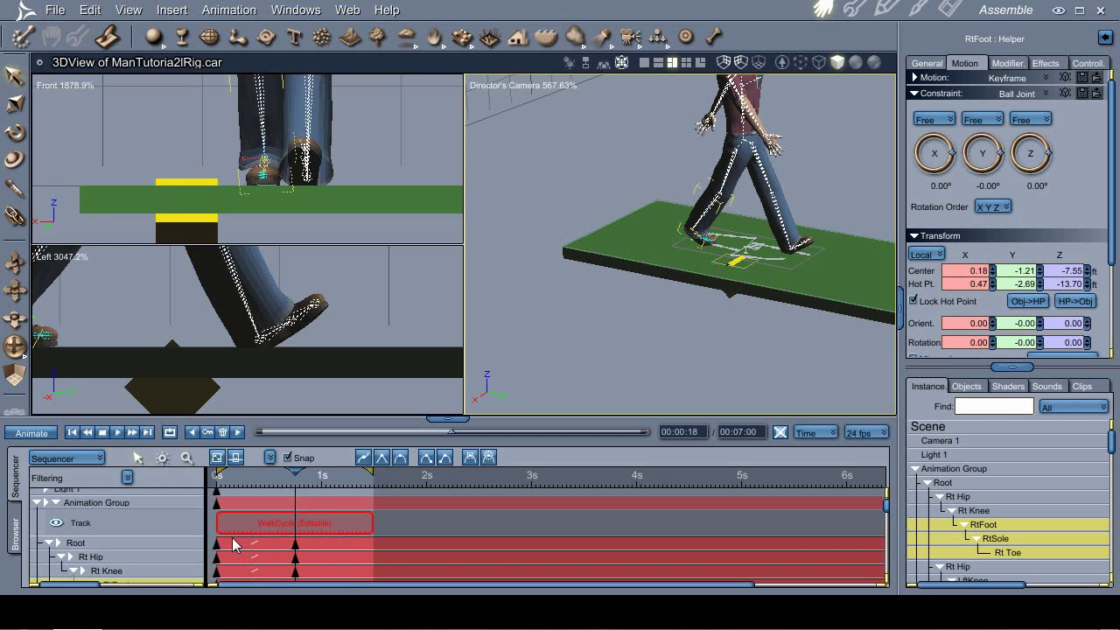
left_click_drag(232, 538, 197, 614)
scroll(197, 613, "down", 10)
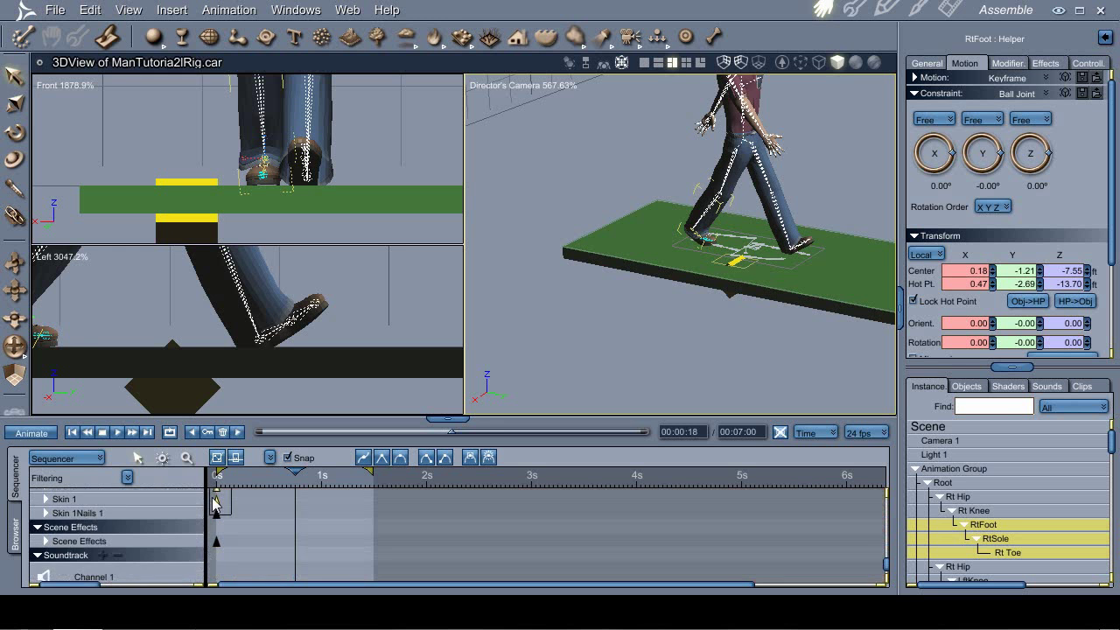
scroll(215, 508, "up", 3)
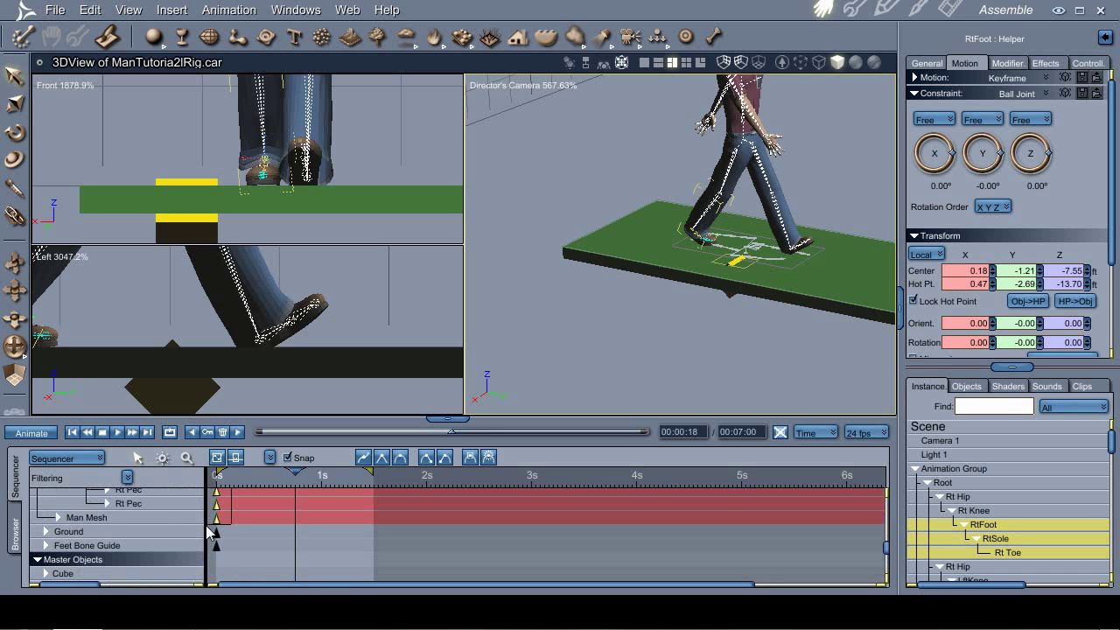
left_click_drag(207, 527, 199, 525)
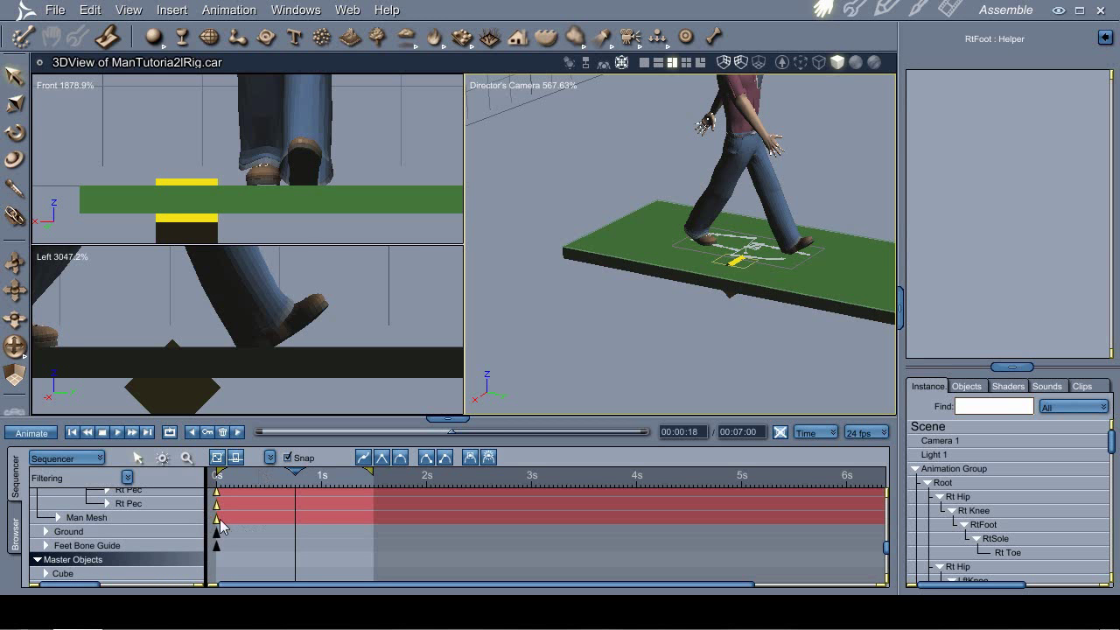
left_click_drag(219, 519, 263, 517)
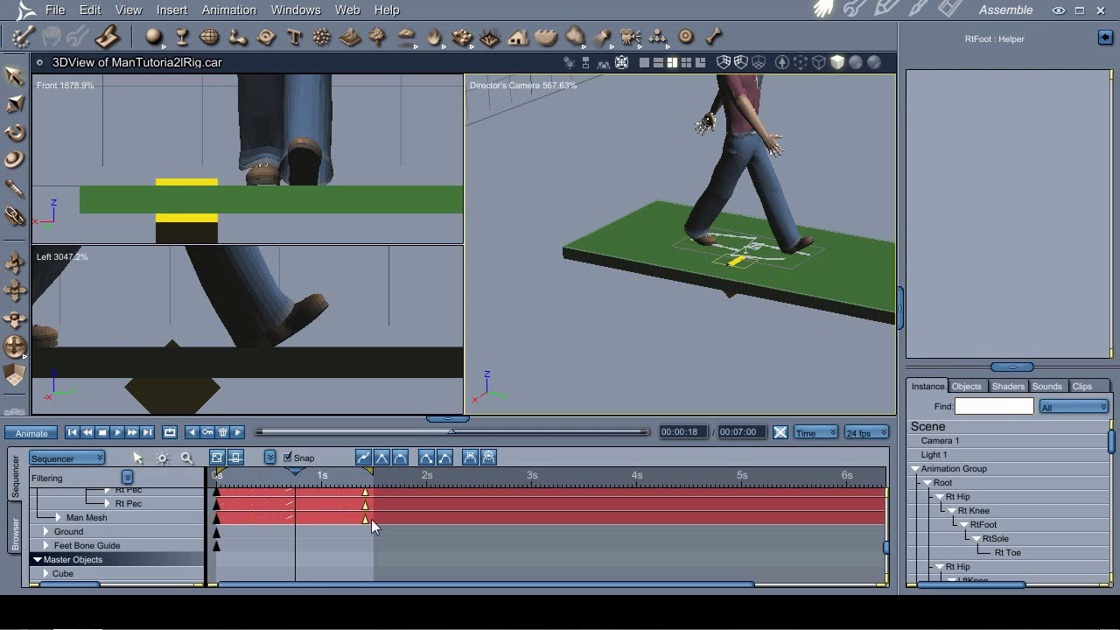
left_click_drag(371, 519, 375, 523)
Check the copied keyframes on the rig's tracks and examine the full-body pose at frame 0, frame 18 and 1:12
left_click(721, 215, "ctrl+alt")
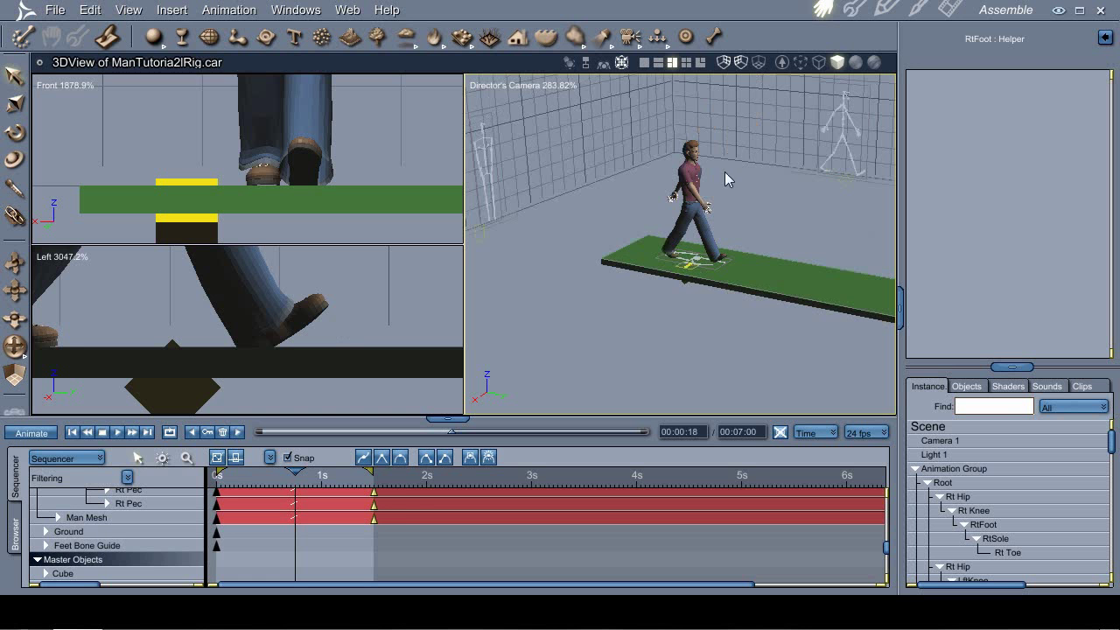
left_click(747, 127, "ctrl")
left_click_drag(747, 128, 644, 289)
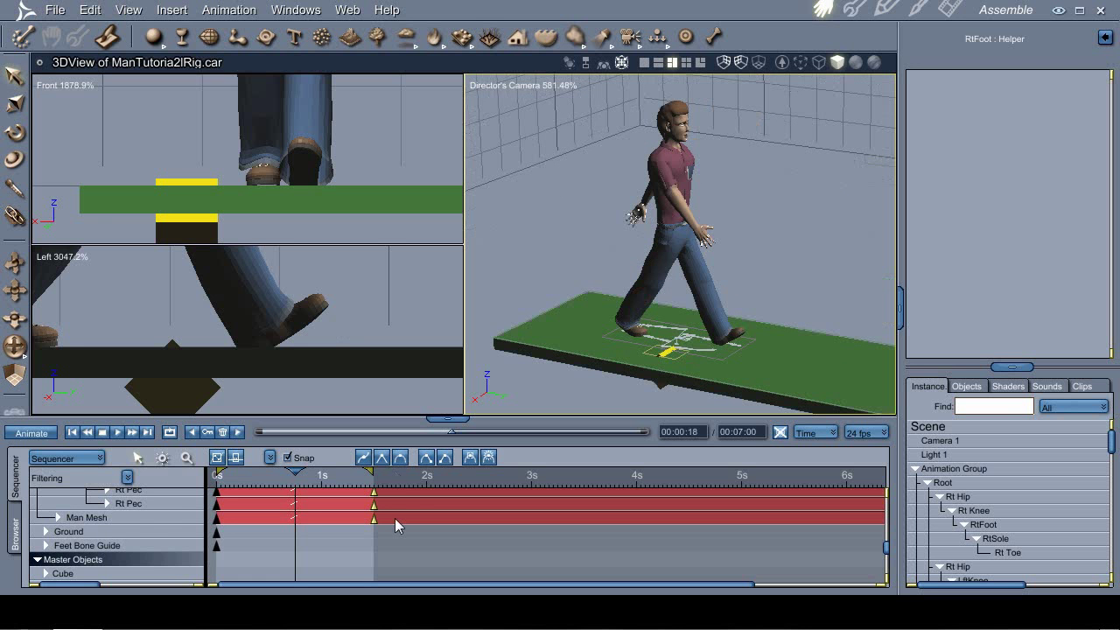
scroll(398, 518, "up", 5)
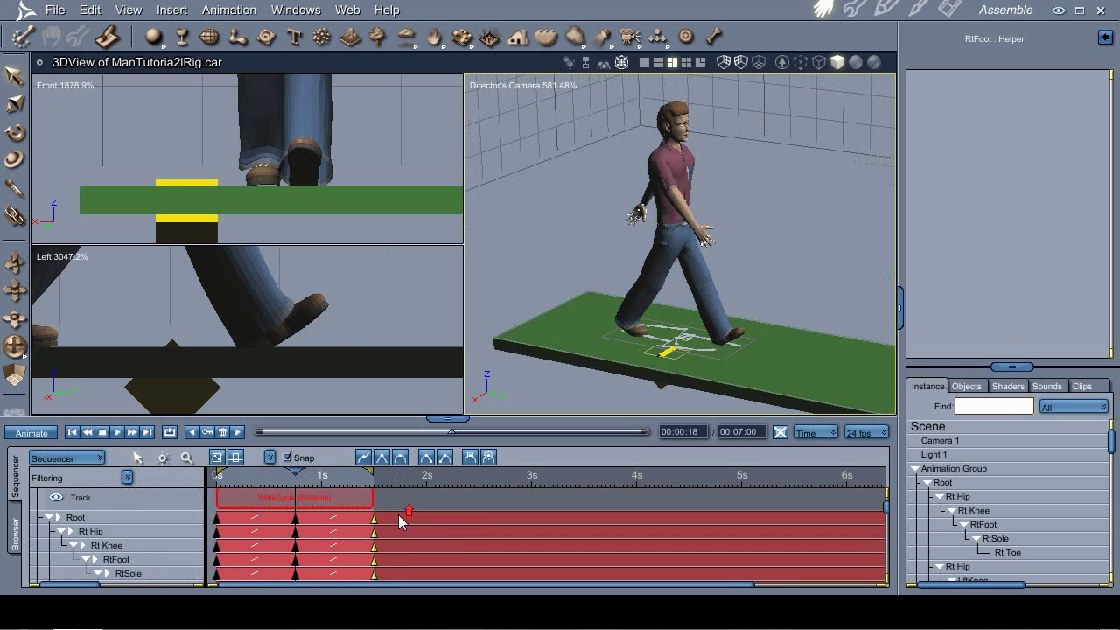
scroll(399, 516, "down", 2)
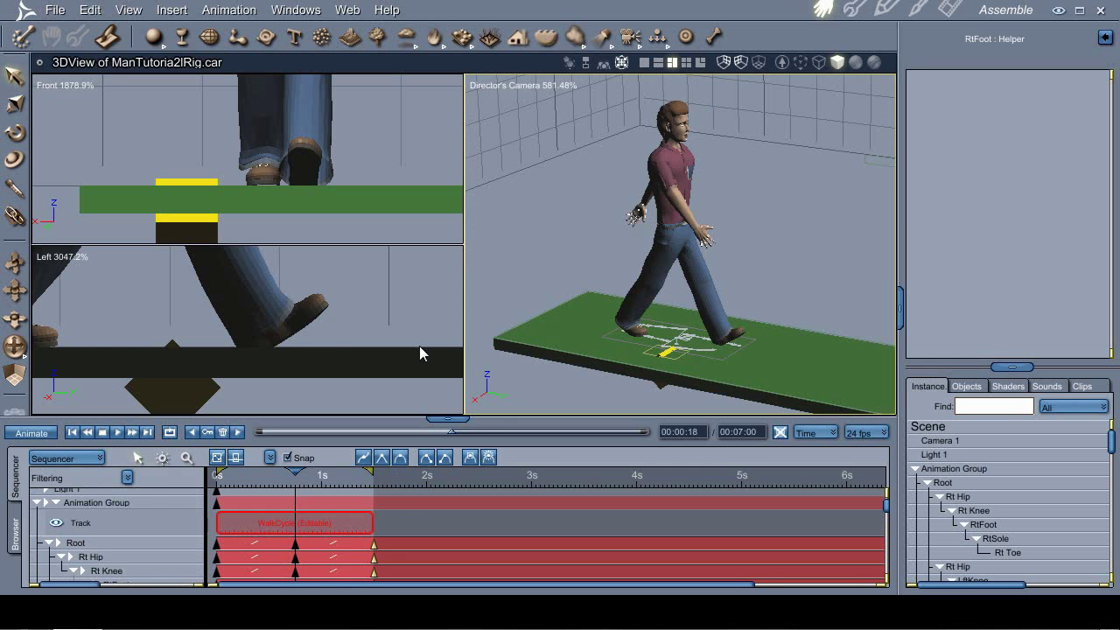
left_click(73, 432)
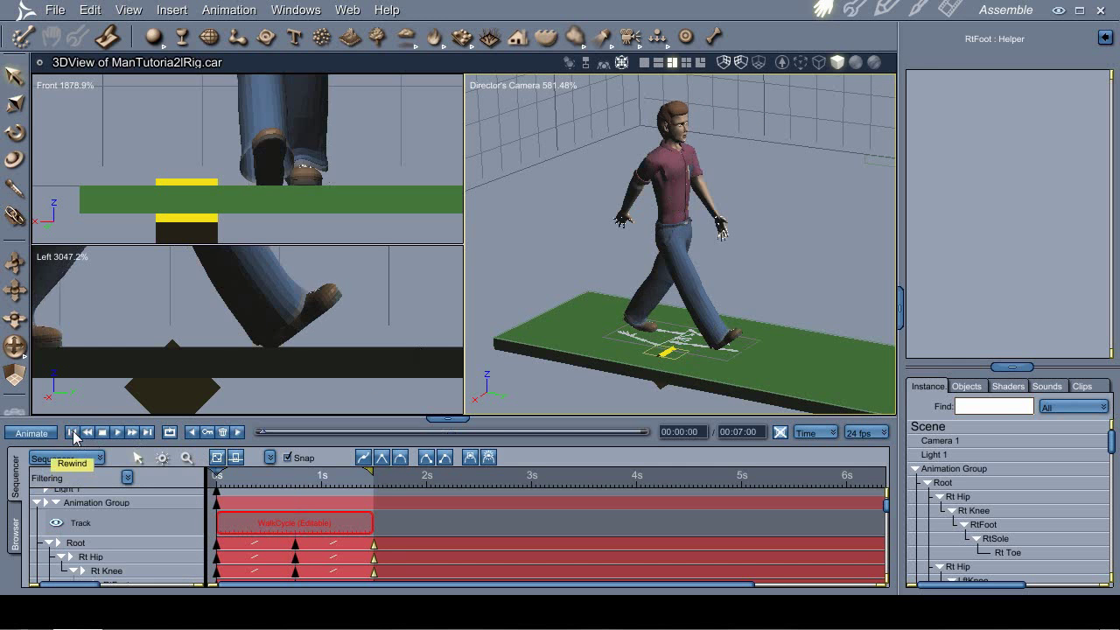
left_click(239, 433)
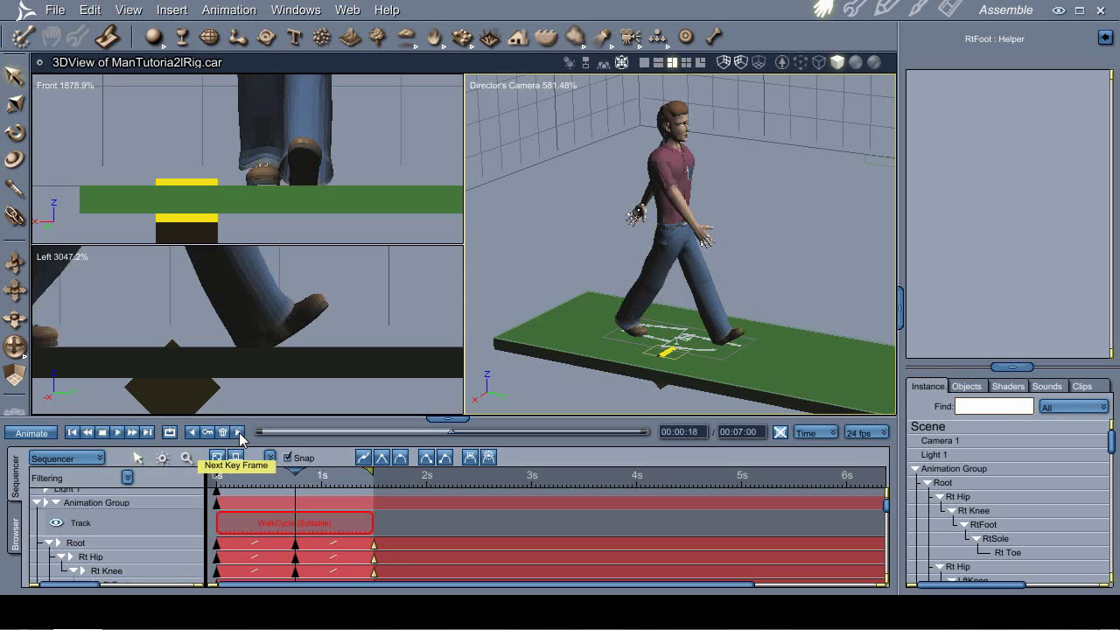
left_click(239, 433)
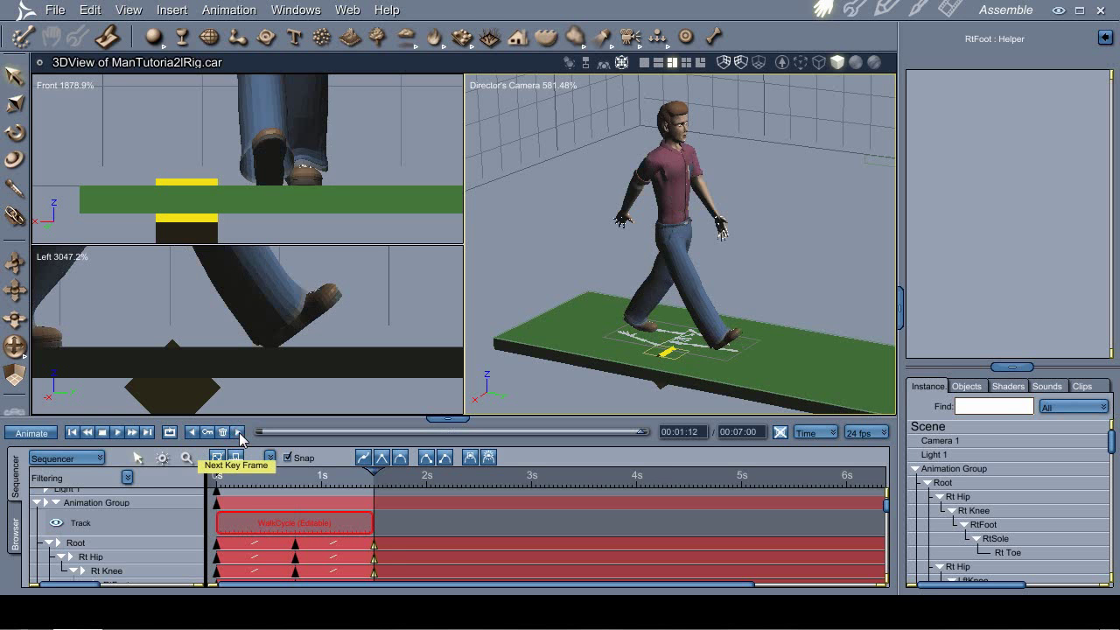
scroll(287, 117, "down", 2)
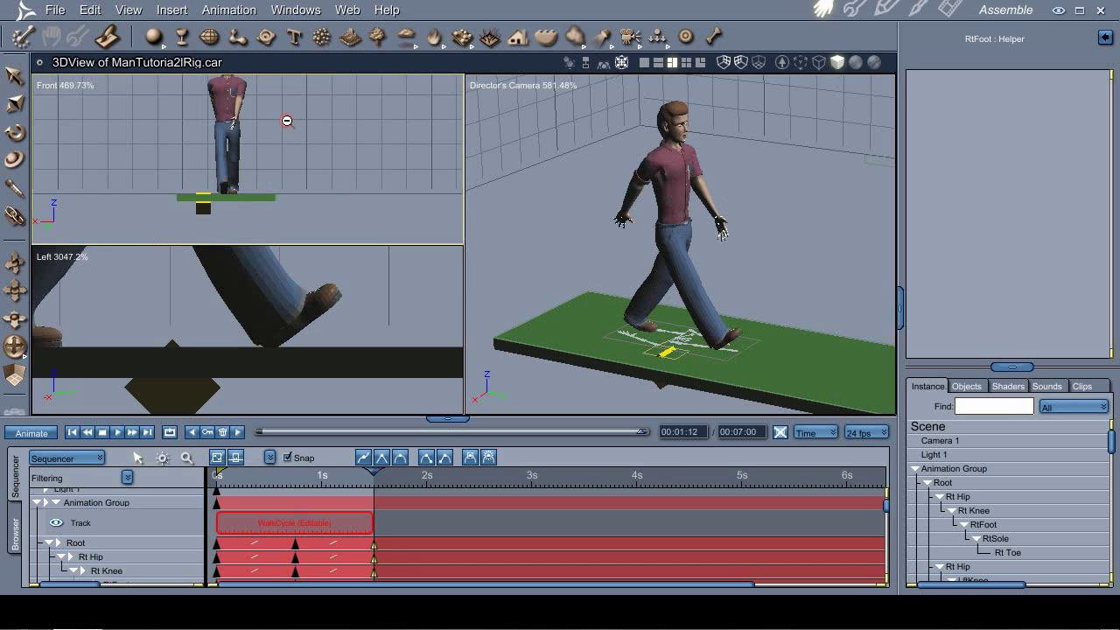
middle_click_drag(248, 115, 272, 143)
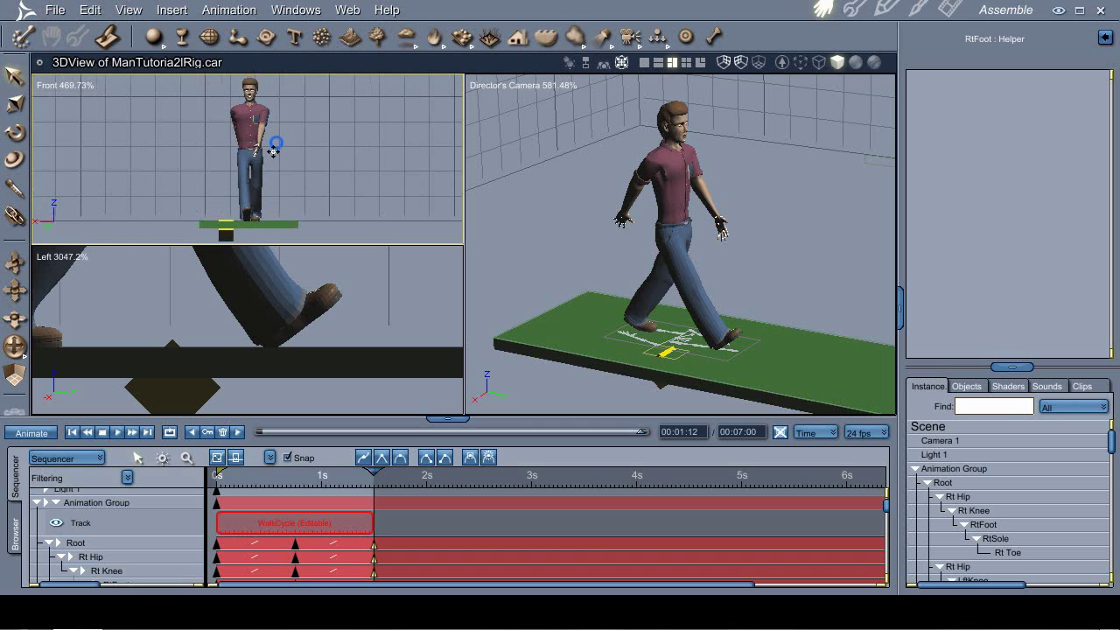